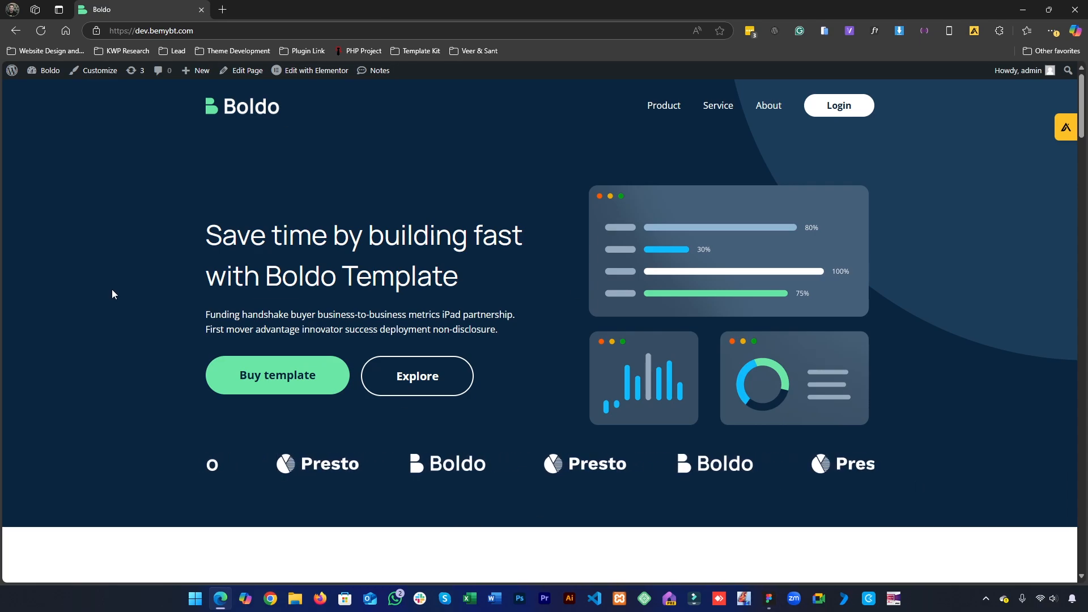
{"action": "scroll", "coordinate": [391, 262], "scroll_direction": "down", "scroll_amount": 4}
{"action": "scroll", "coordinate": [391, 267], "scroll_direction": "up", "scroll_amount": 5}
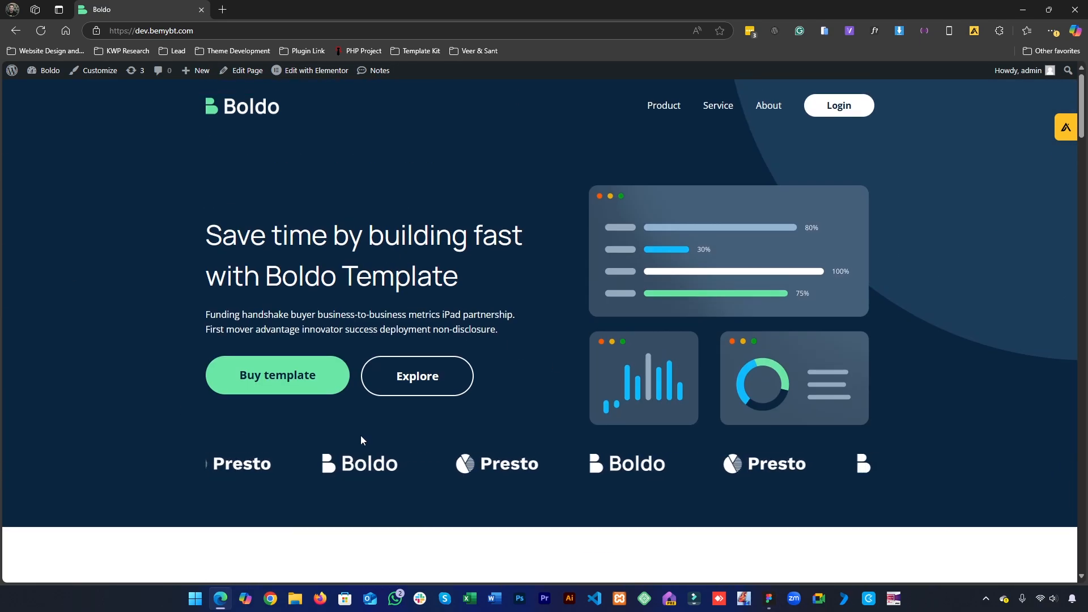
{"action": "scroll", "coordinate": [521, 371], "scroll_direction": "down", "scroll_amount": 4}
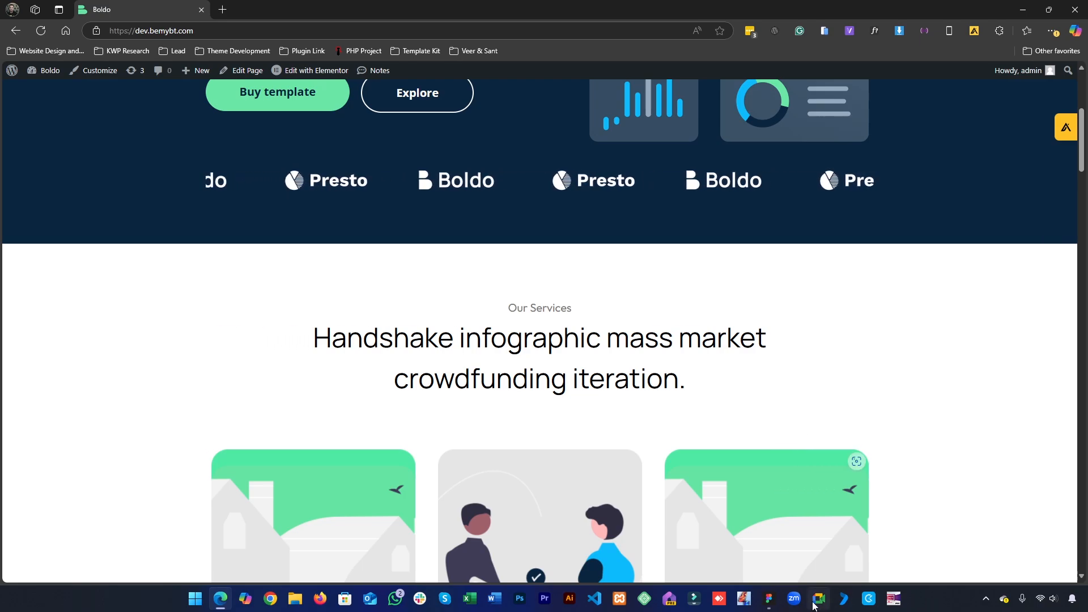
Switch to the Figma homepage design file and look over the Blog page frame down to its call-to-action and footer.
{"action": "left_click", "coordinate": [769, 599]}
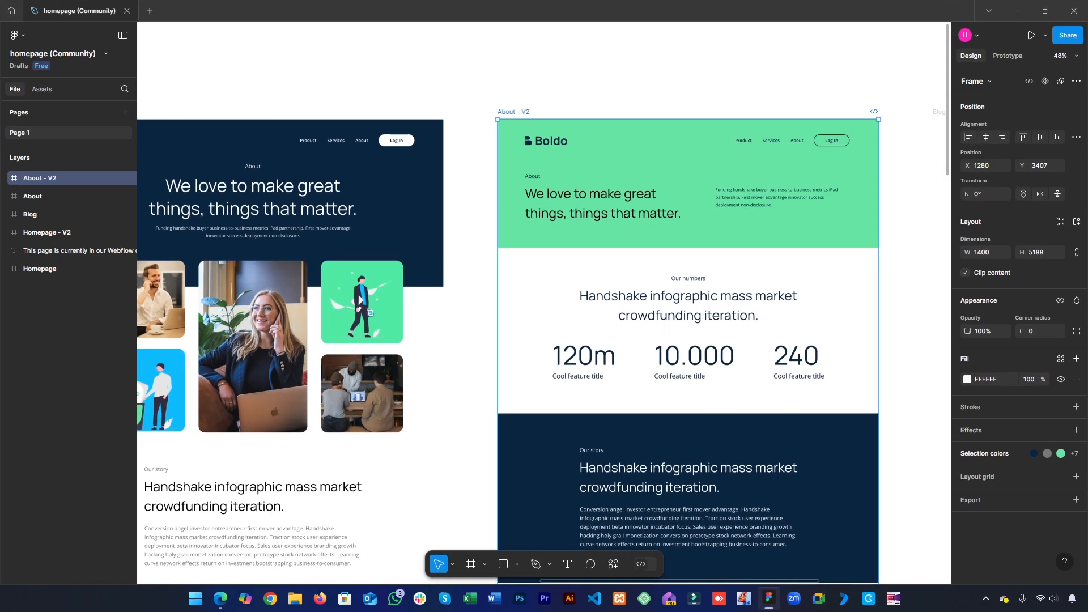
{"action": "left_click", "coordinate": [891, 421]}
{"action": "left_click", "coordinate": [423, 233], "text": "alt"}
{"action": "left_click_drag", "start_coordinate": [499, 263], "coordinate": [372, 236]}
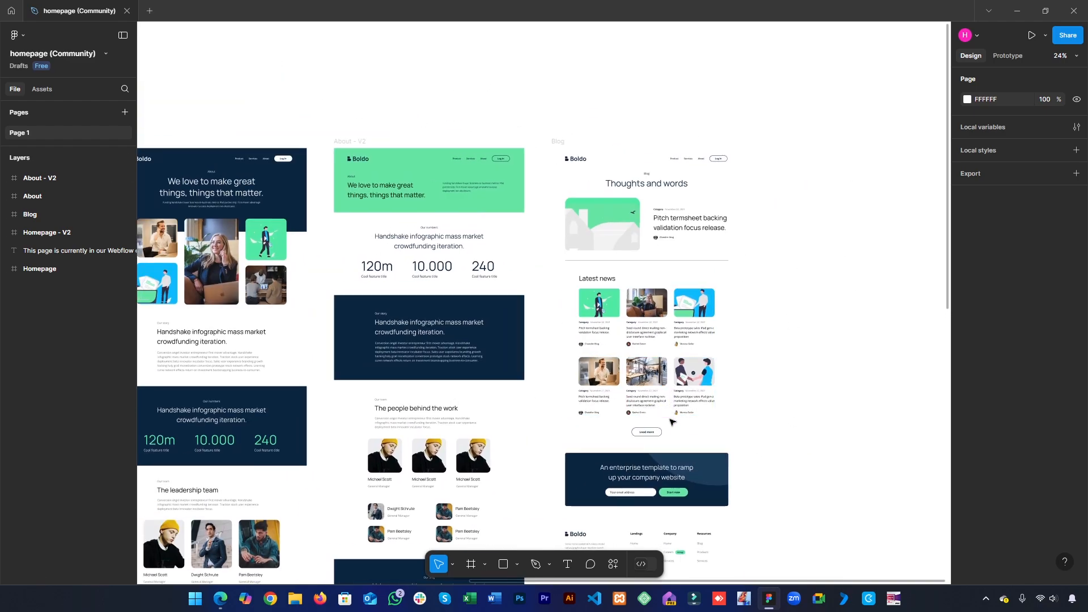
{"action": "left_click_drag", "start_coordinate": [675, 414], "coordinate": [642, 272]}
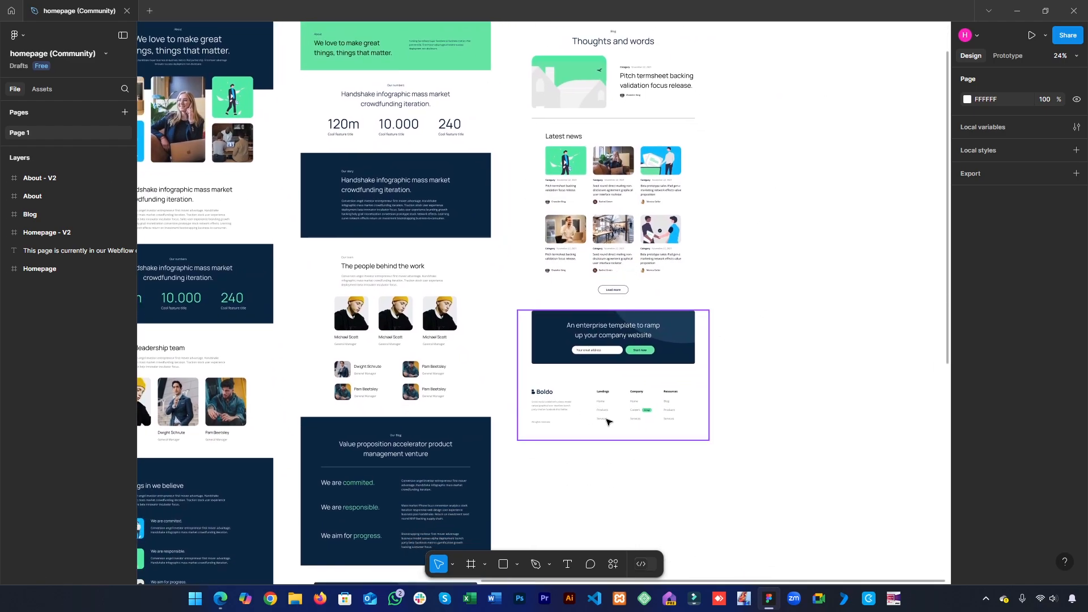
{"action": "left_click", "coordinate": [703, 327]}
{"action": "left_click_drag", "start_coordinate": [531, 294], "coordinate": [624, 365]}
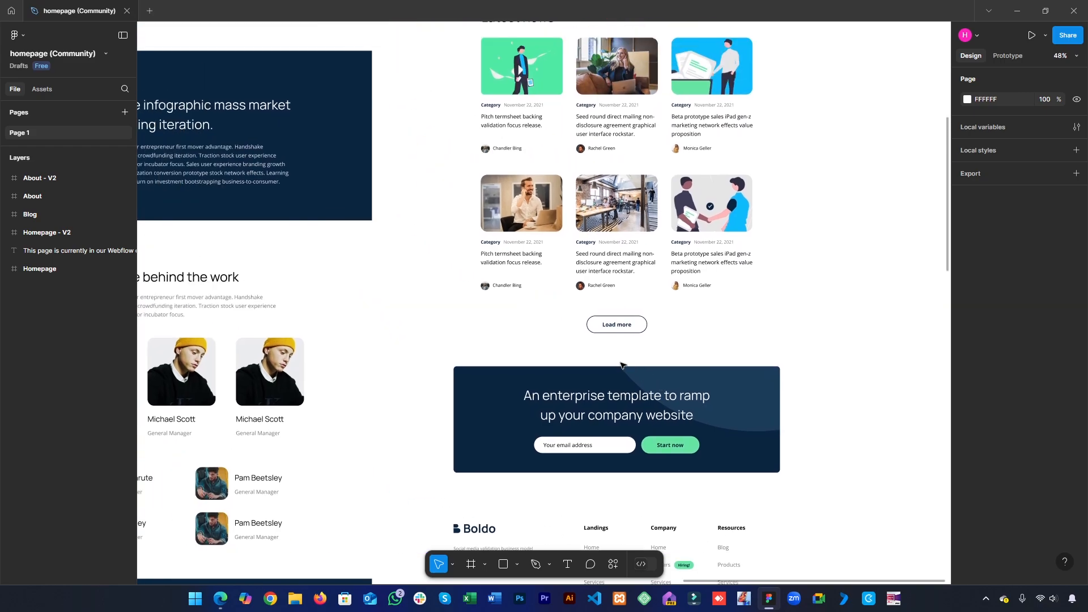
Inspect the image, text and author layers of the first article card in the Blog frame's second articles row.
{"action": "left_click", "coordinate": [499, 269]}
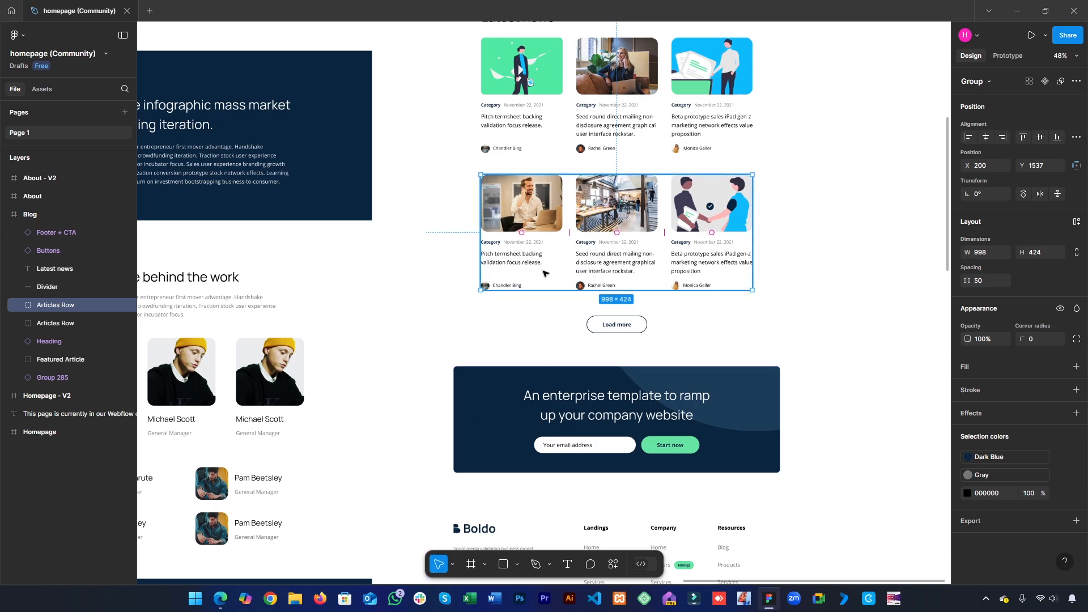
{"action": "double_click", "coordinate": [507, 260]}
{"action": "double_click", "coordinate": [507, 260]}
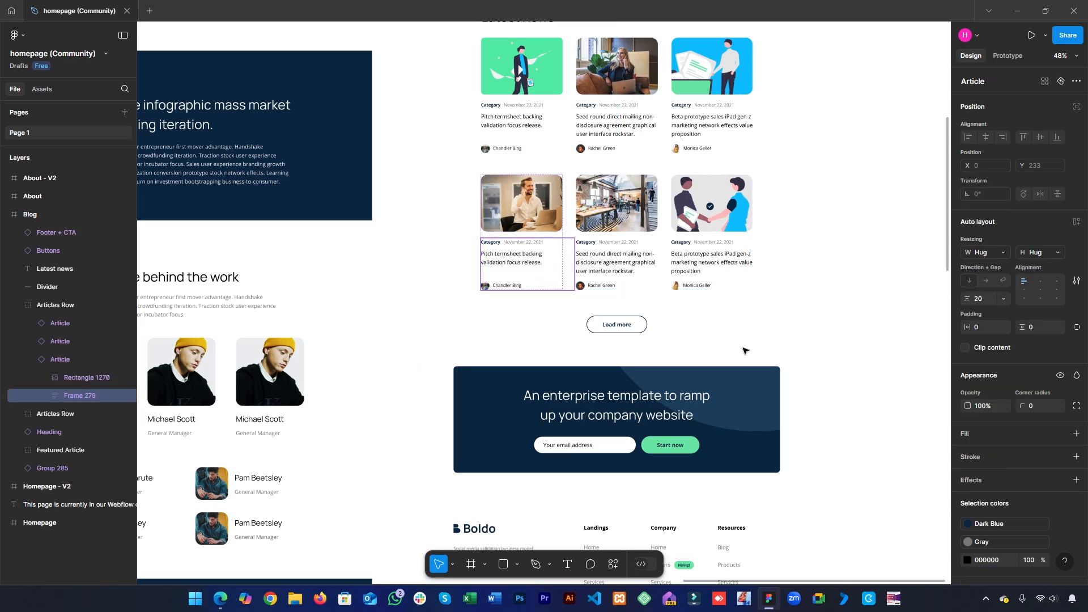
{"action": "left_click", "coordinate": [527, 220]}
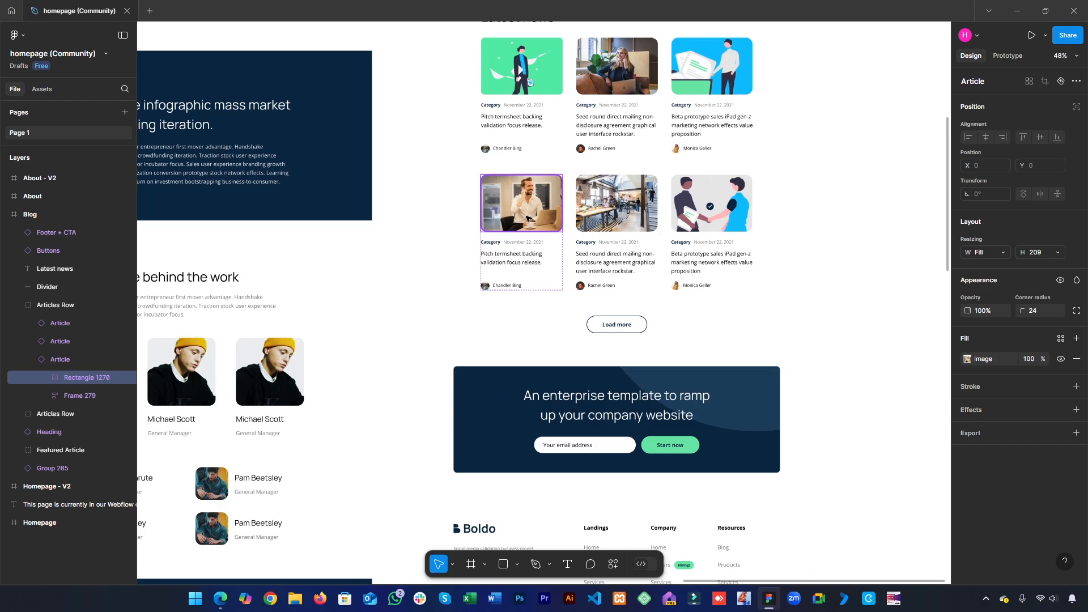
{"action": "double_click", "coordinate": [510, 258]}
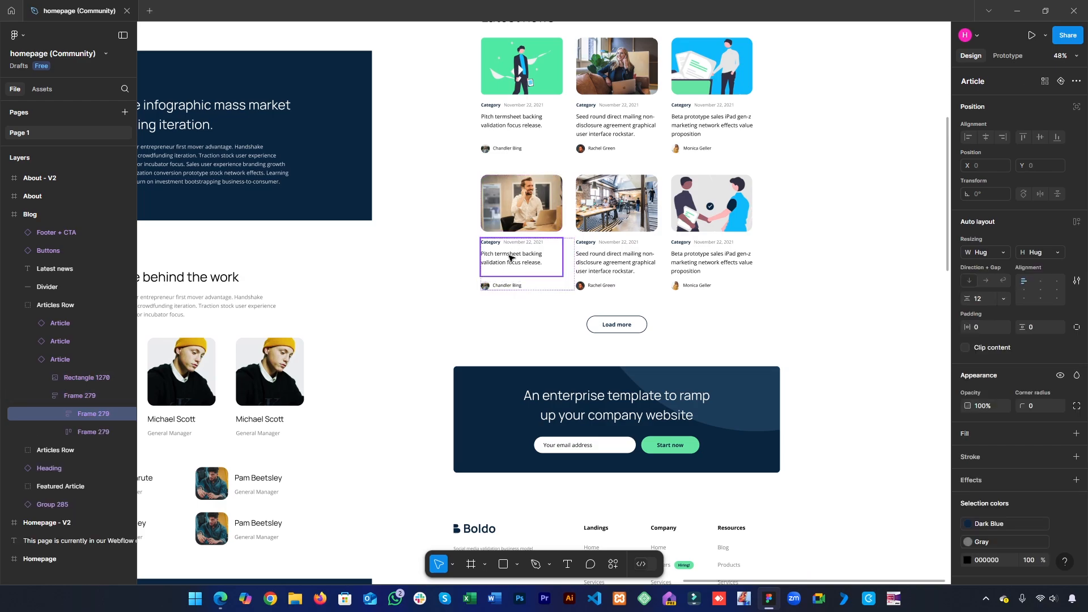
{"action": "left_click", "coordinate": [506, 288]}
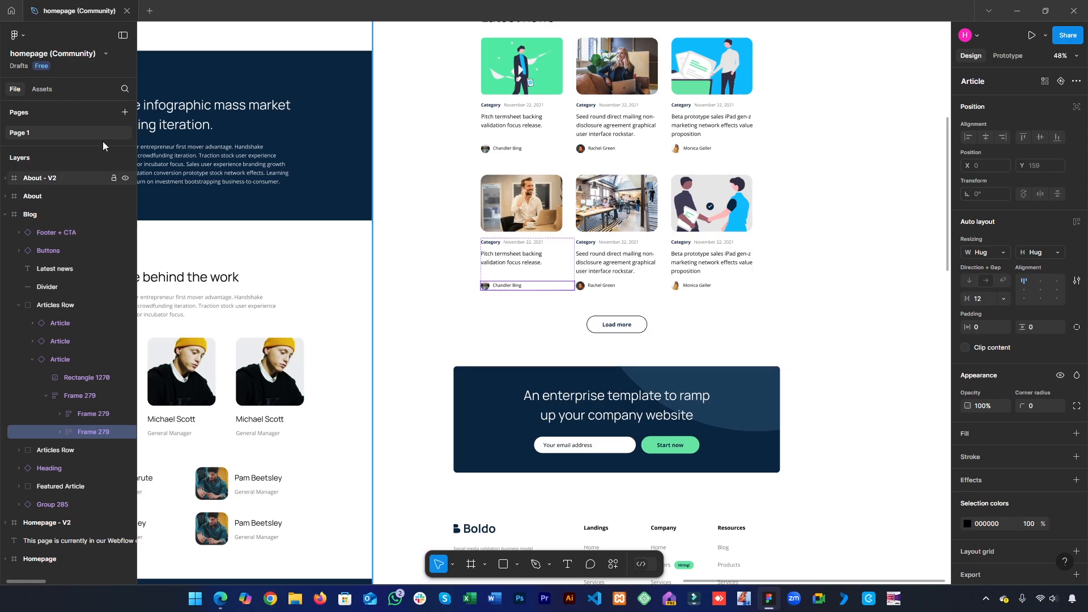
{"action": "scroll", "coordinate": [617, 333], "scroll_direction": "up", "scroll_amount": 6}
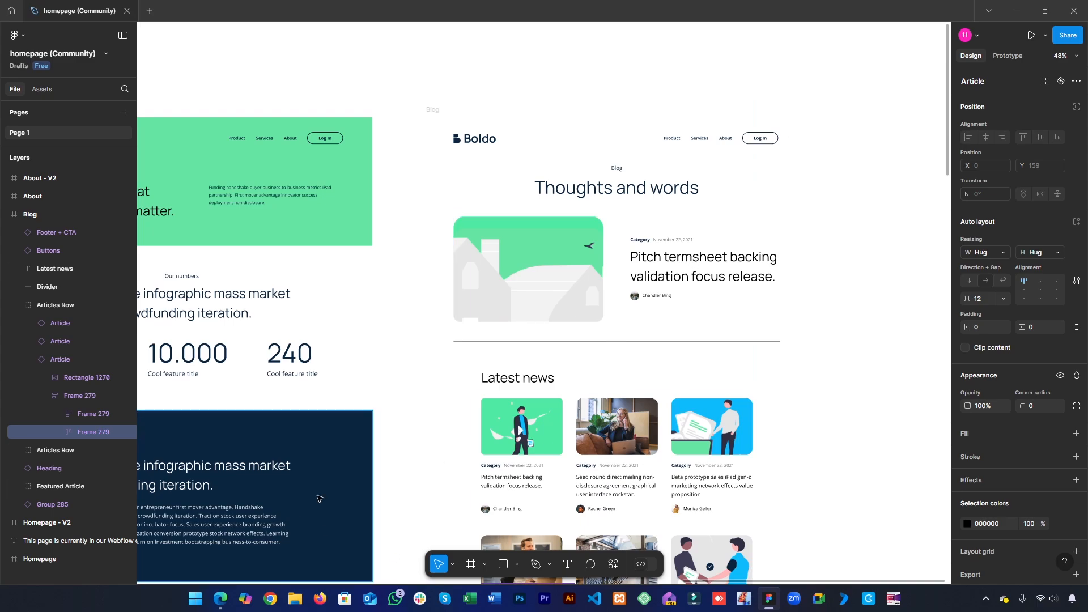
Return to the Boldo site in the browser, open its WordPress dashboard and review the list of all pages.
{"action": "left_click", "coordinate": [1014, 8]}
{"action": "mouse_move", "coordinate": [51, 71]}
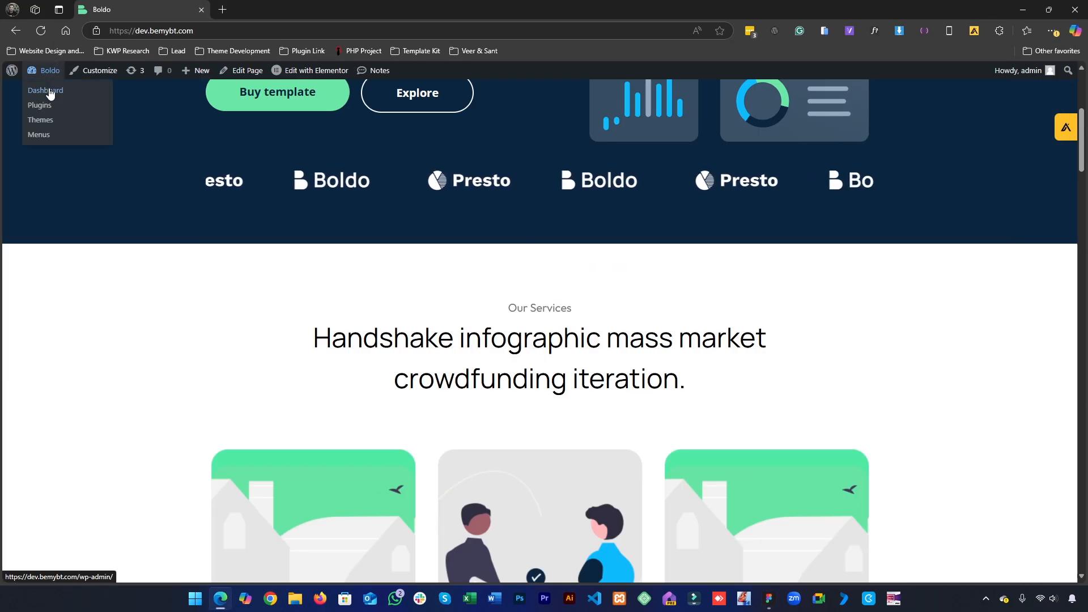
{"action": "left_click", "coordinate": [49, 92]}
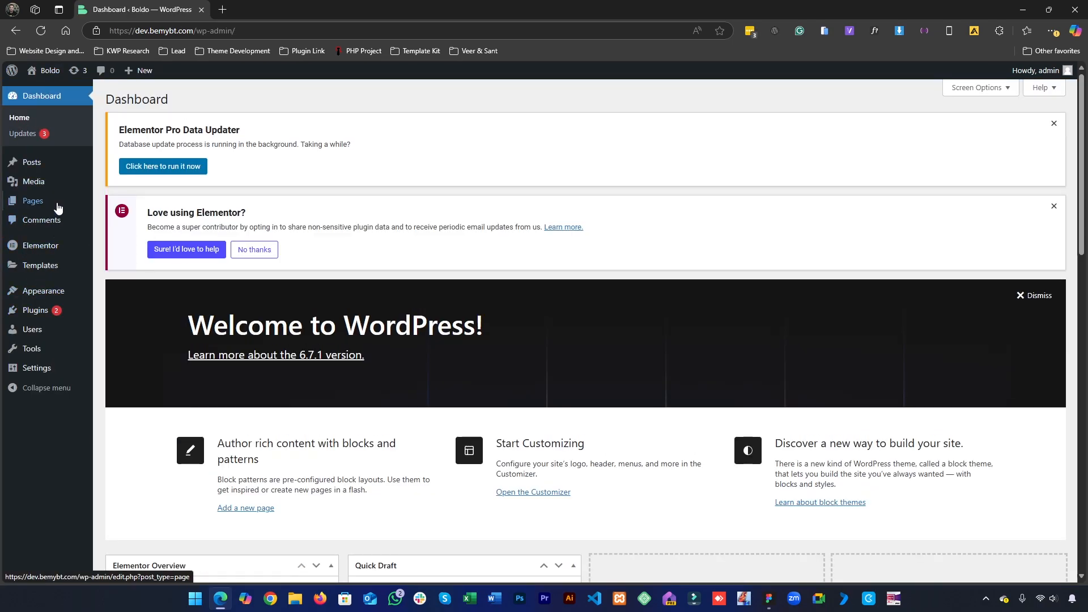
{"action": "left_click", "coordinate": [58, 208]}
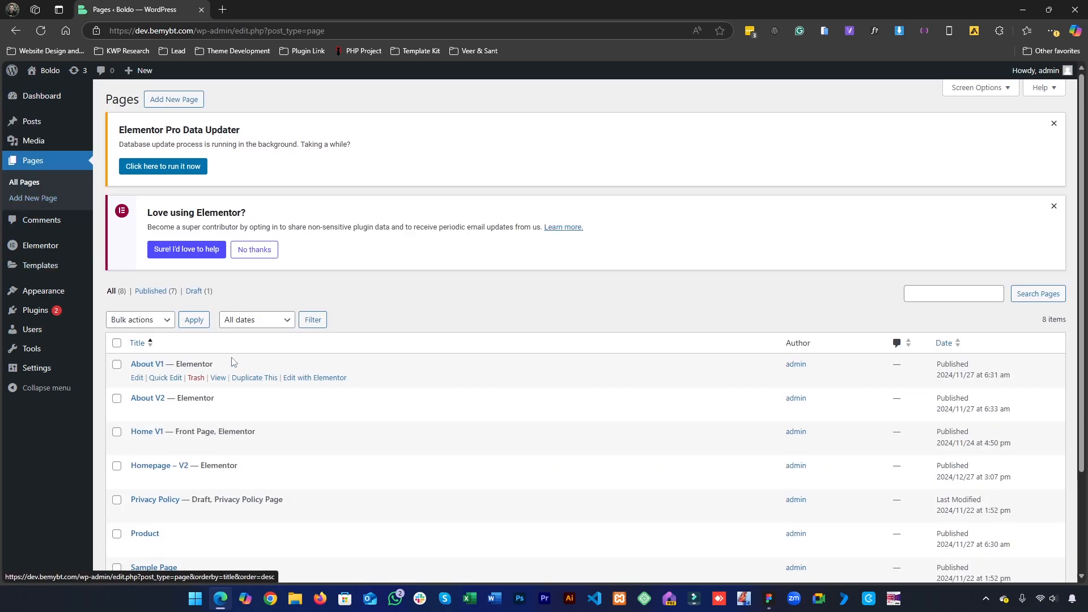
{"action": "scroll", "coordinate": [231, 362], "scroll_direction": "down", "scroll_amount": 3}
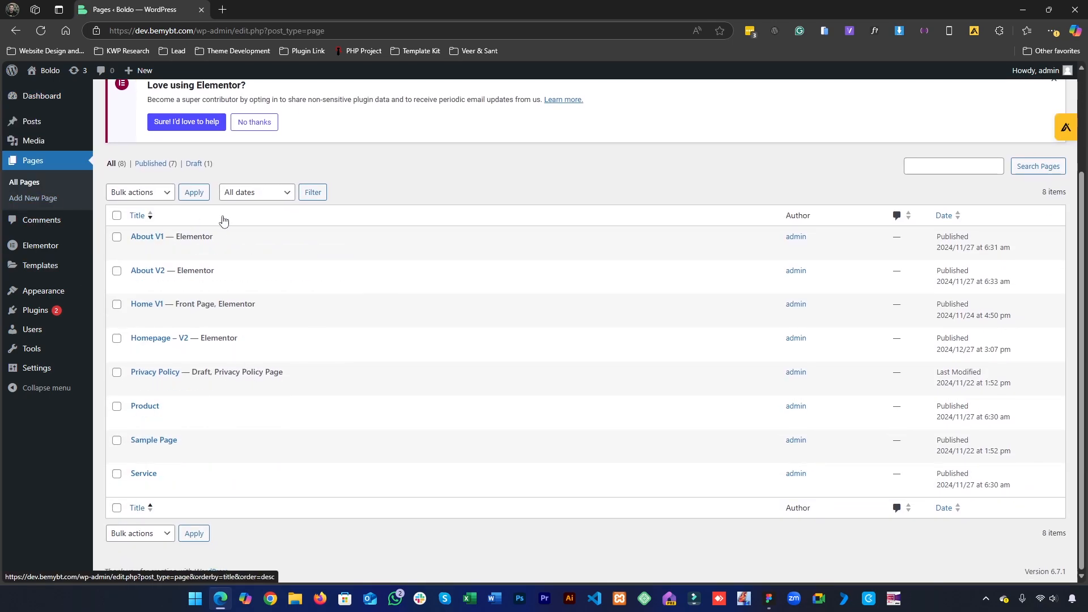
{"action": "scroll", "coordinate": [196, 207], "scroll_direction": "up", "scroll_amount": 3}
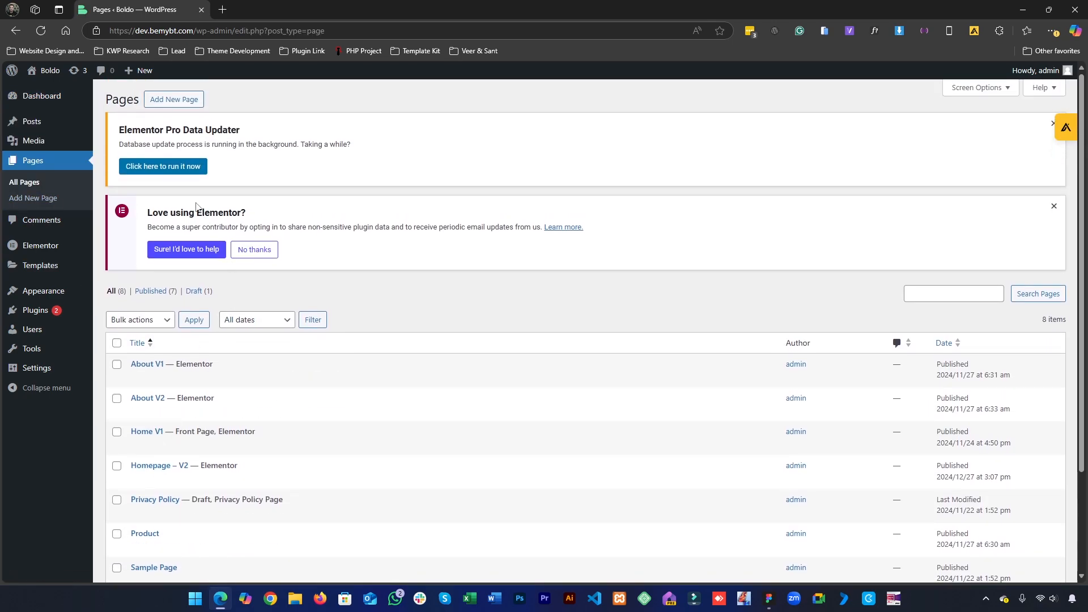
Publish a new WordPress page titled Blog and open it in the Elementor editor.
{"action": "left_click", "coordinate": [255, 7]}
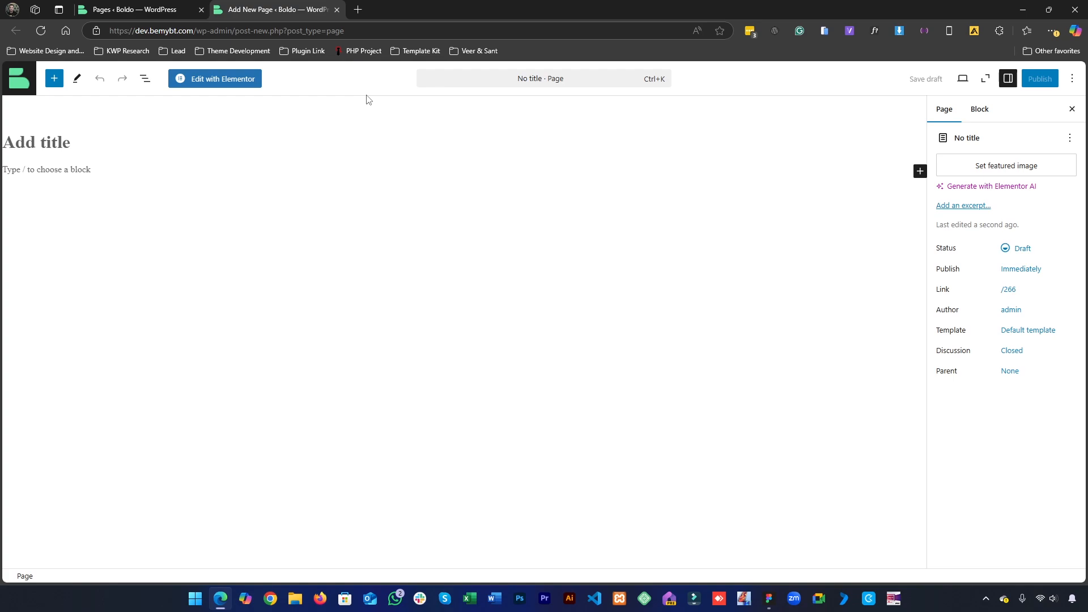
{"action": "type", "text": "Blog"}
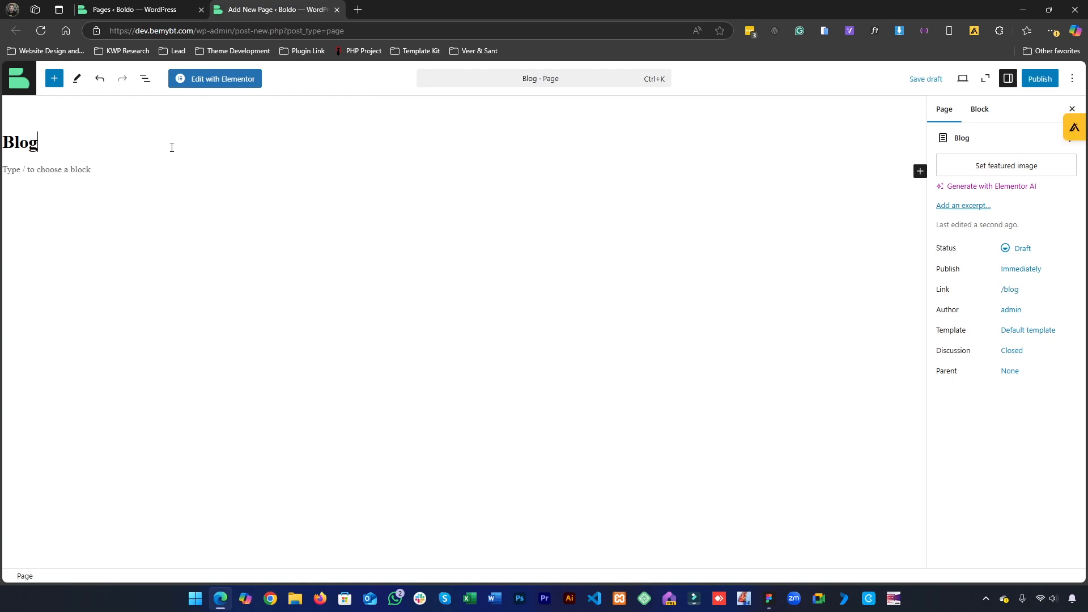
{"action": "left_click", "coordinate": [1040, 79]}
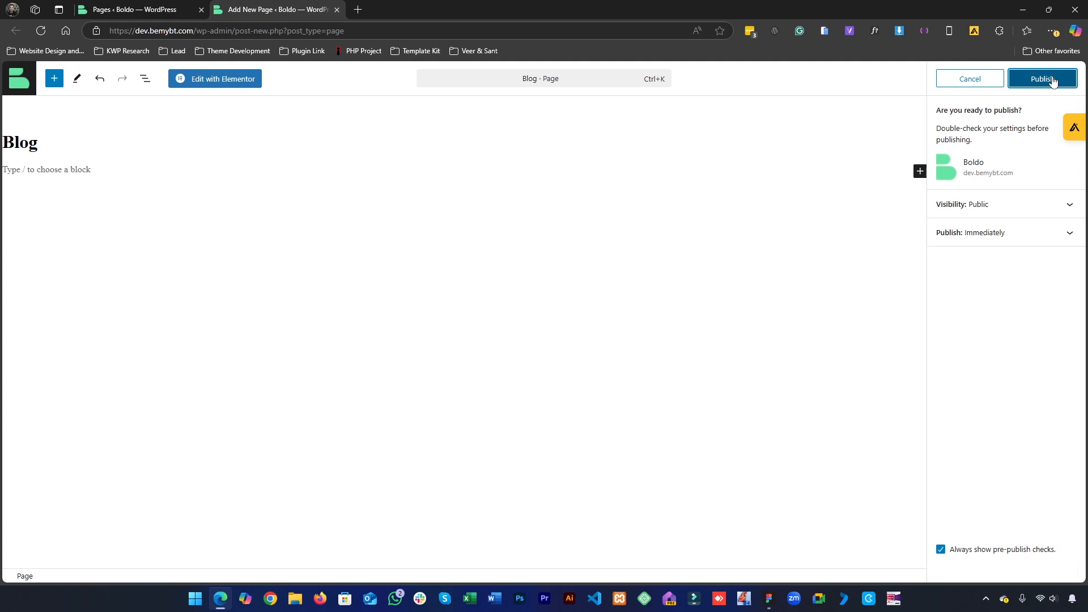
{"action": "left_click", "coordinate": [1052, 79]}
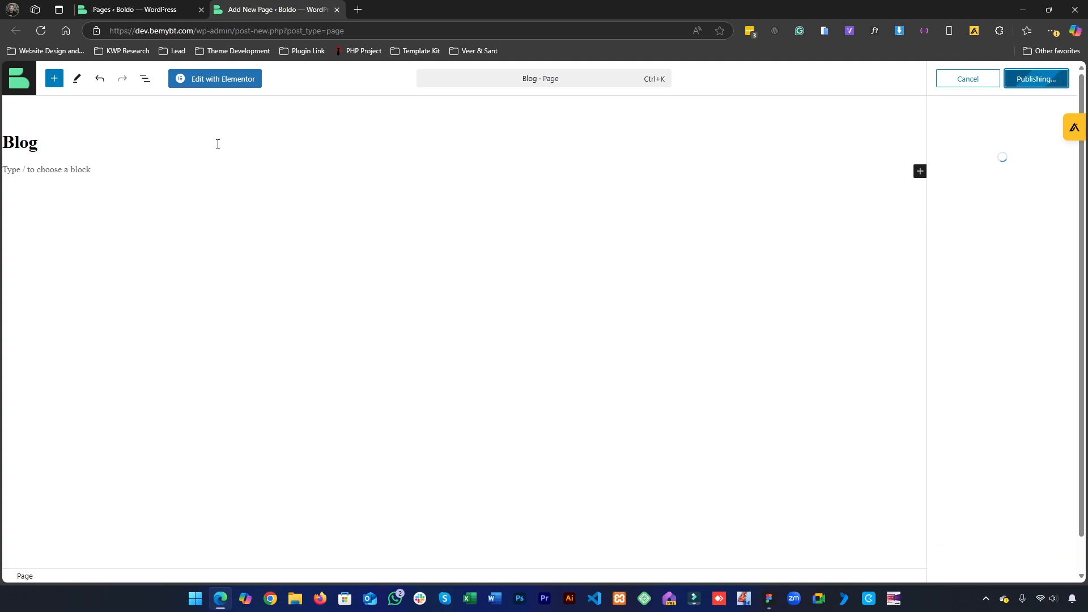
{"action": "left_click", "coordinate": [229, 84]}
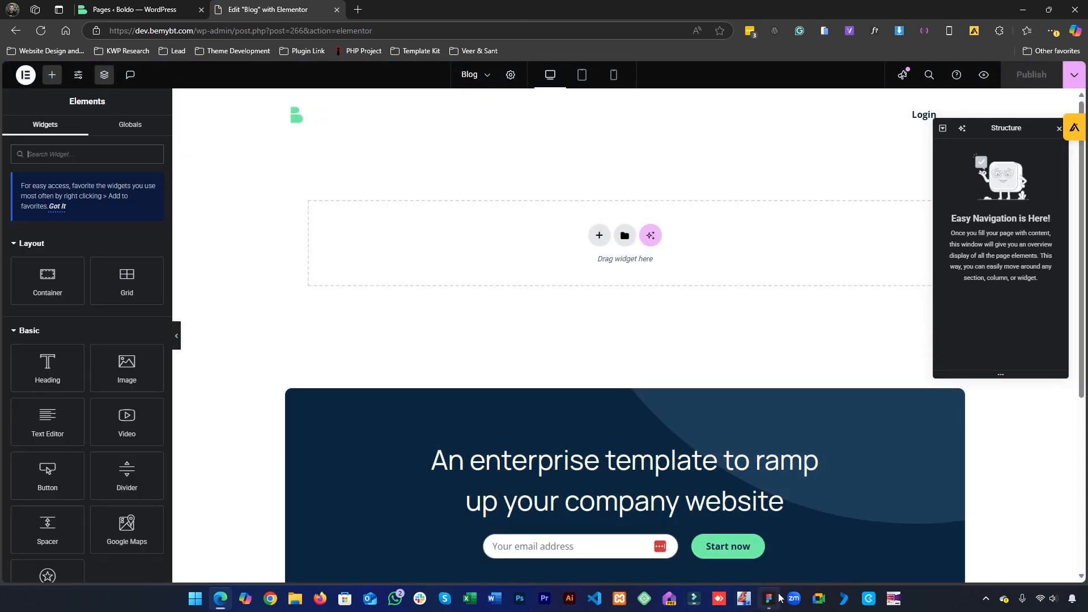
Switch to Figma and examine the homepage design's Our Blog article section against the Blog page layout.
{"action": "left_click", "coordinate": [769, 599]}
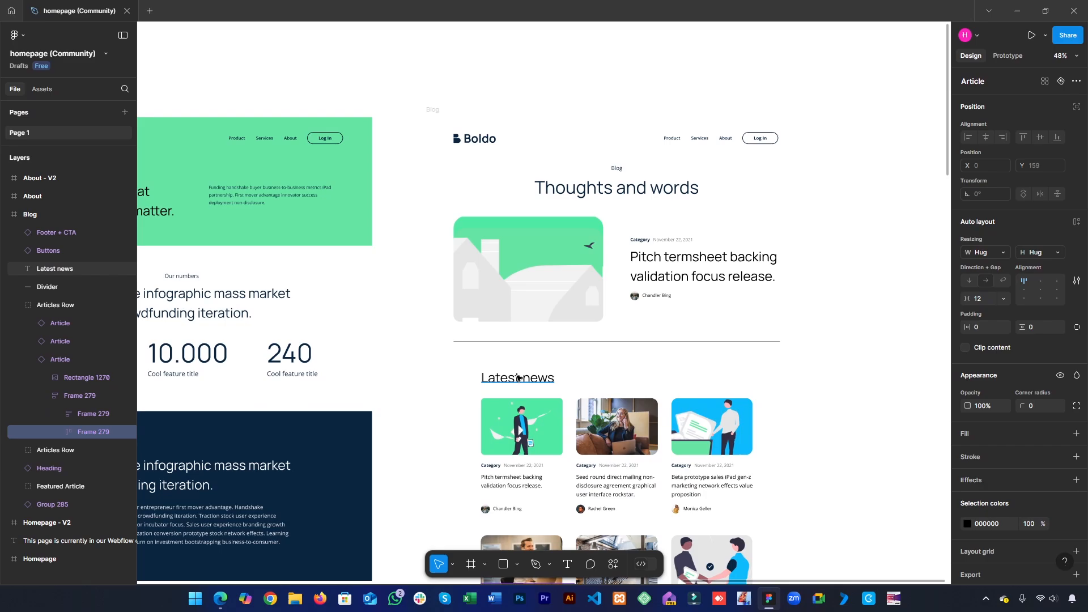
{"action": "left_click", "coordinate": [437, 393]}
{"action": "left_click_drag", "start_coordinate": [493, 485], "coordinate": [540, 74]}
{"action": "left_click_drag", "start_coordinate": [240, 392], "coordinate": [408, 260]}
{"action": "left_click_drag", "start_coordinate": [217, 258], "coordinate": [427, 238]}
{"action": "left_click_drag", "start_coordinate": [329, 304], "coordinate": [483, 223]}
{"action": "left_click_drag", "start_coordinate": [262, 289], "coordinate": [543, 187]}
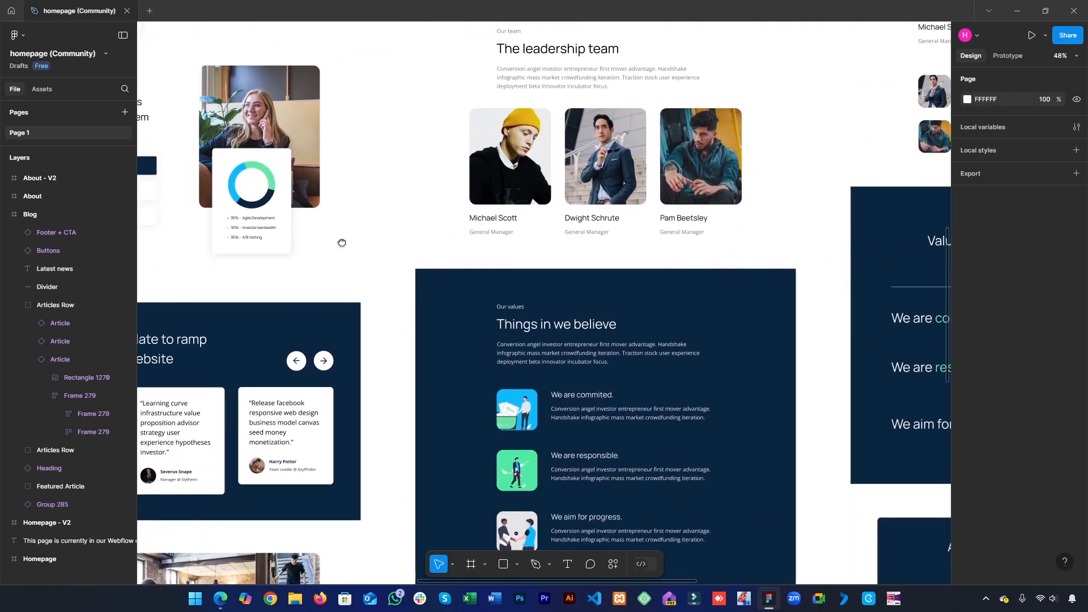
{"action": "left_click_drag", "start_coordinate": [341, 243], "coordinate": [464, 46]}
{"action": "left_click_drag", "start_coordinate": [260, 255], "coordinate": [285, 40]}
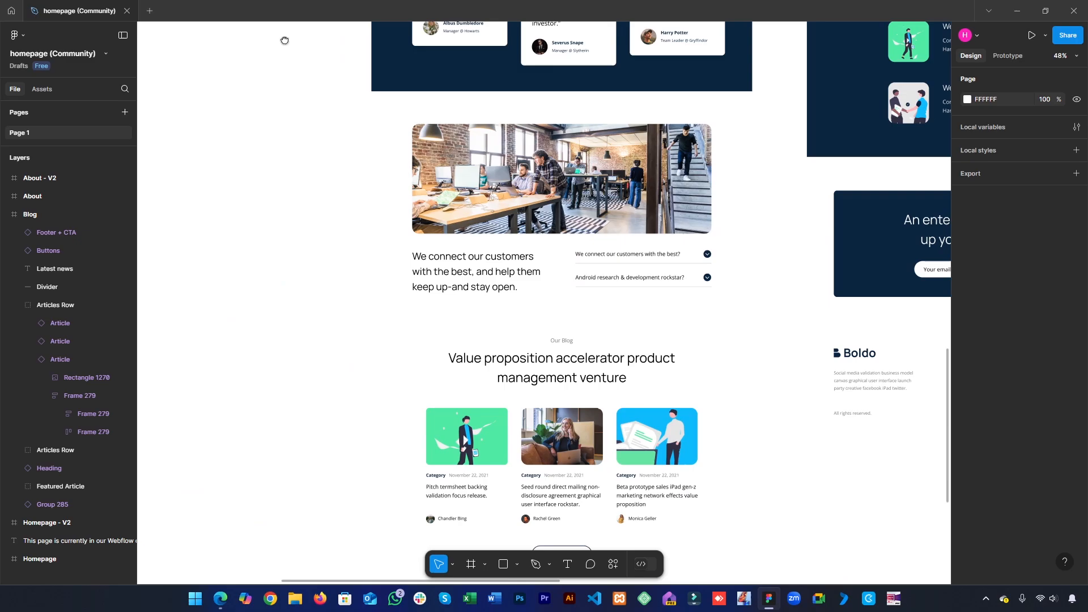
{"action": "left_click_drag", "start_coordinate": [527, 288], "coordinate": [631, 154]}
{"action": "left_click_drag", "start_coordinate": [394, 204], "coordinate": [717, 255]}
{"action": "left_click_drag", "start_coordinate": [531, 194], "coordinate": [547, 445]}
Return to the browser and open the site's Home V1 page for editing with Elementor in a separate tab.
{"action": "left_click", "coordinate": [1013, 8]}
{"action": "left_click", "coordinate": [181, 16]}
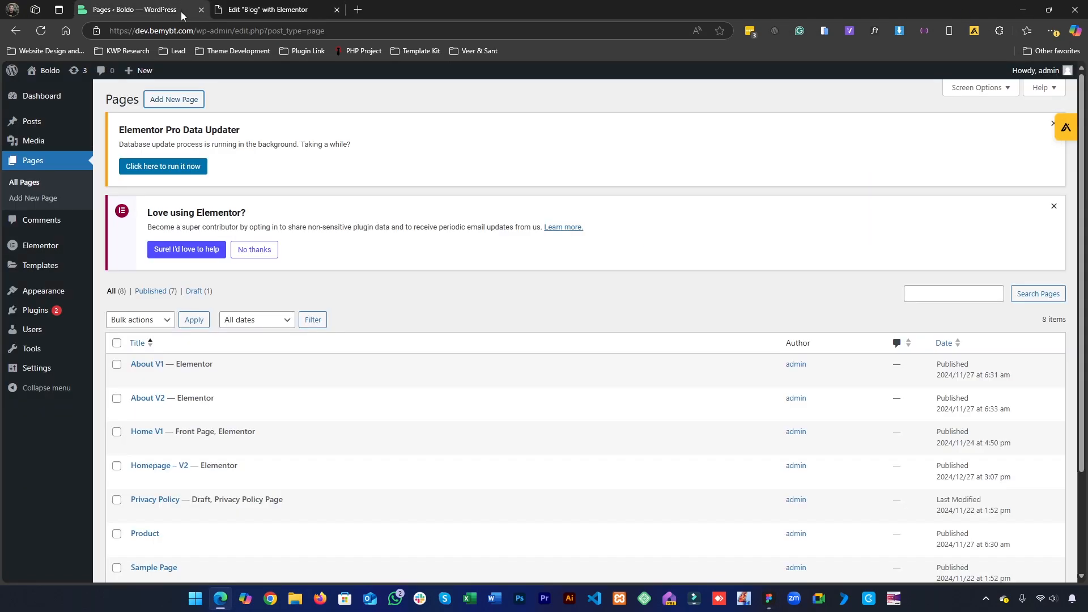
{"action": "mouse_move", "coordinate": [46, 84]}
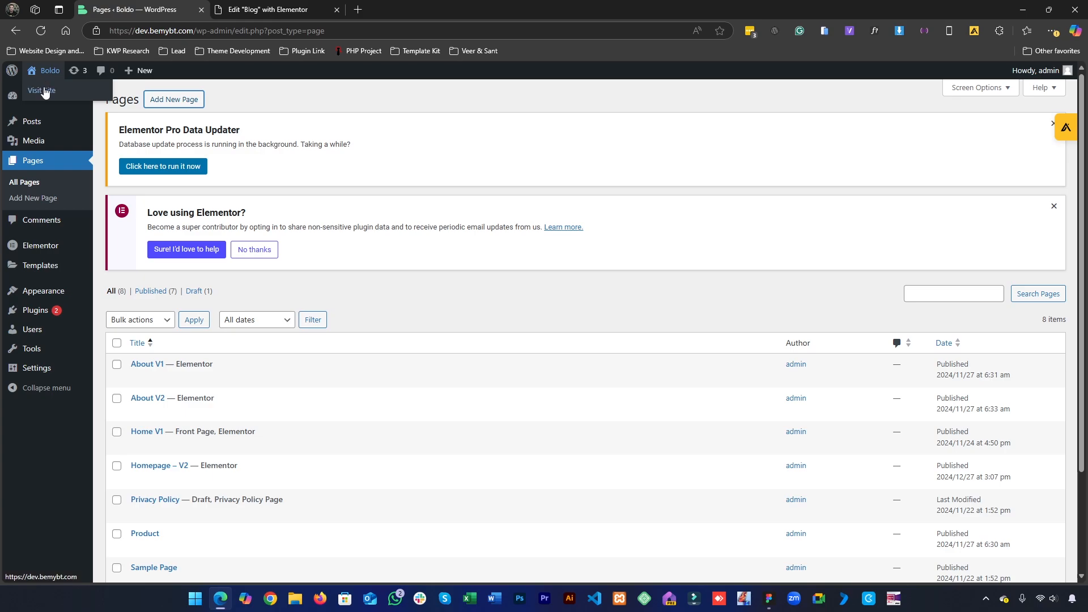
{"action": "left_click", "coordinate": [408, 9]}
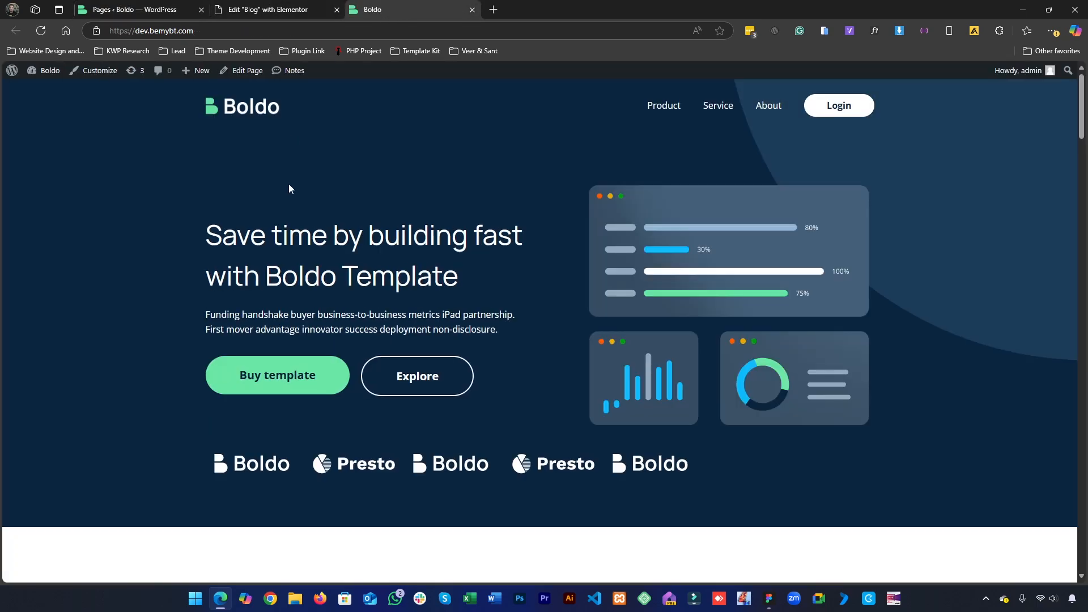
{"action": "mouse_move", "coordinate": [310, 81]}
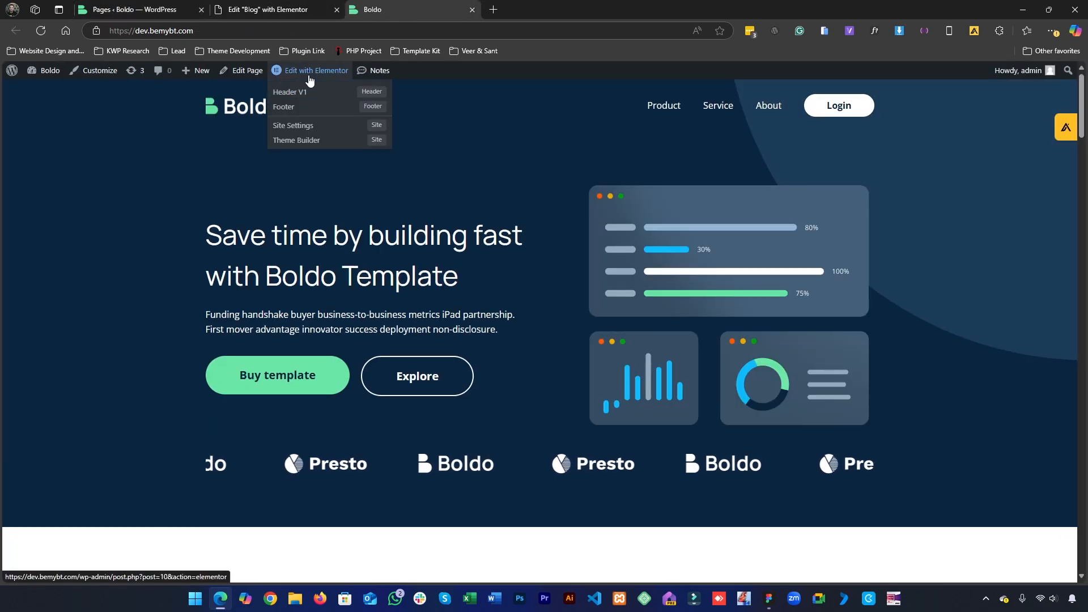
{"action": "left_click", "coordinate": [310, 73]}
{"action": "scroll", "coordinate": [466, 279], "scroll_direction": "down", "scroll_amount": 3}
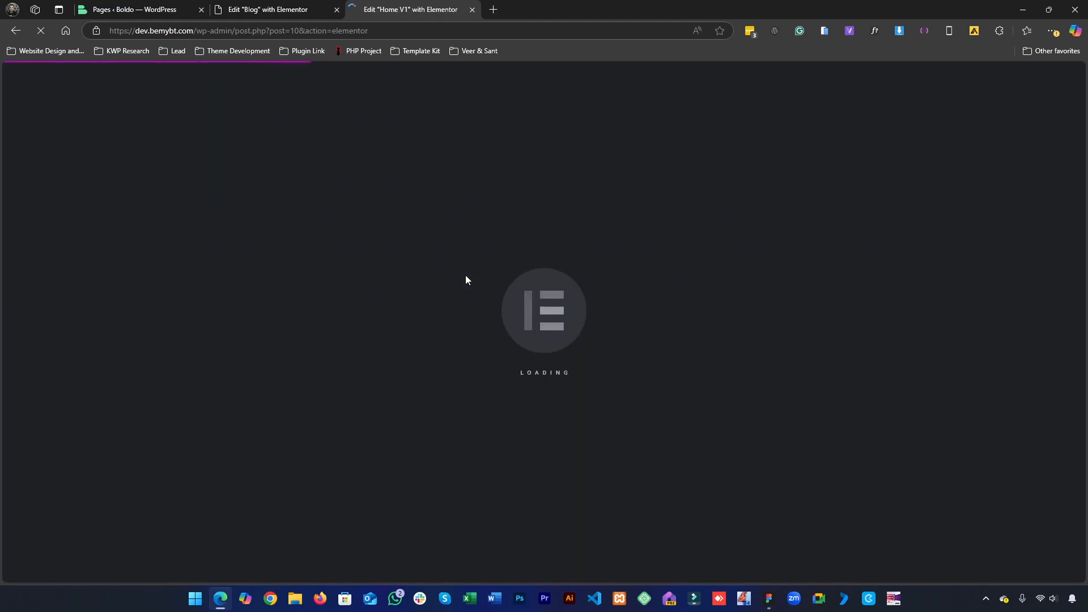
Switch to Figma and examine the Blog frame's header, featured article and latest news beside the About - V2 frame.
{"action": "left_click", "coordinate": [769, 598]}
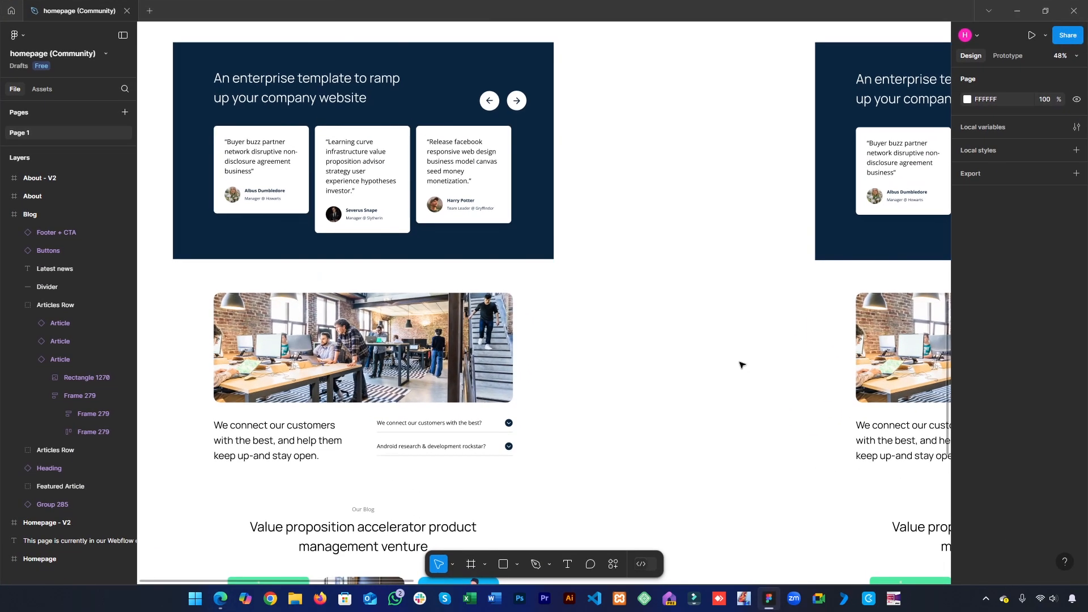
{"action": "mouse_move", "coordinate": [771, 283]}
{"action": "left_mouse_down"}
{"action": "mouse_move", "coordinate": [461, 396]}
{"action": "mouse_move", "coordinate": [272, 362]}
{"action": "left_mouse_up"}
{"action": "left_click_drag", "start_coordinate": [684, 322], "coordinate": [256, 371]}
{"action": "left_click_drag", "start_coordinate": [806, 302], "coordinate": [338, 393]}
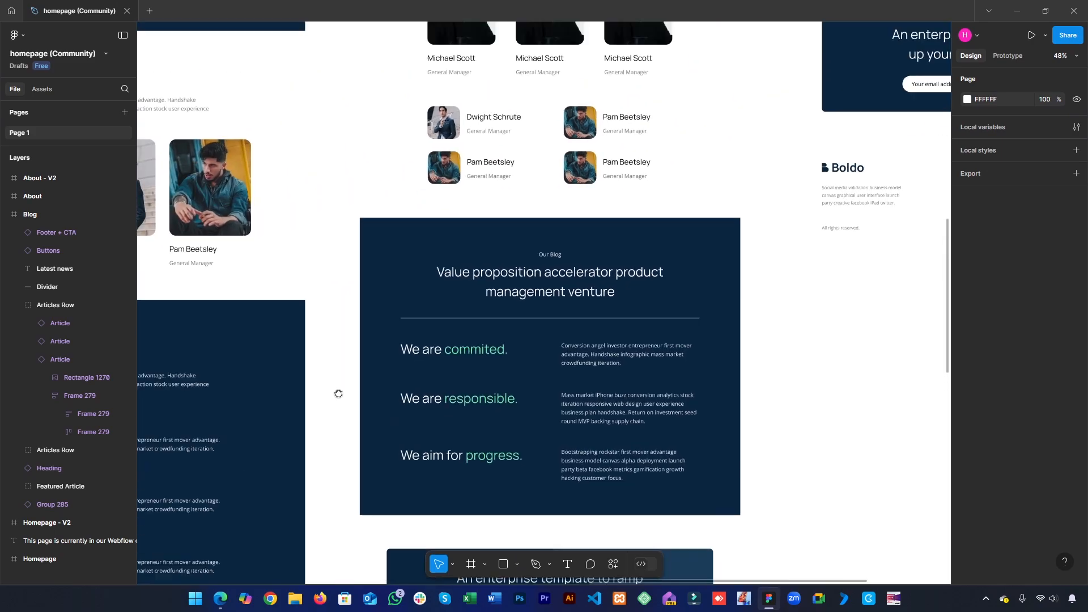
{"action": "left_click_drag", "start_coordinate": [537, 284], "coordinate": [183, 464]}
{"action": "mouse_move", "coordinate": [400, 354]}
{"action": "left_mouse_down"}
{"action": "mouse_move", "coordinate": [340, 580]}
{"action": "mouse_move", "coordinate": [330, 563]}
{"action": "left_mouse_up"}
{"action": "mouse_move", "coordinate": [622, 149]}
{"action": "left_mouse_down"}
{"action": "mouse_move", "coordinate": [468, 341]}
{"action": "mouse_move", "coordinate": [474, 391]}
{"action": "mouse_move", "coordinate": [503, 436]}
{"action": "left_mouse_up"}
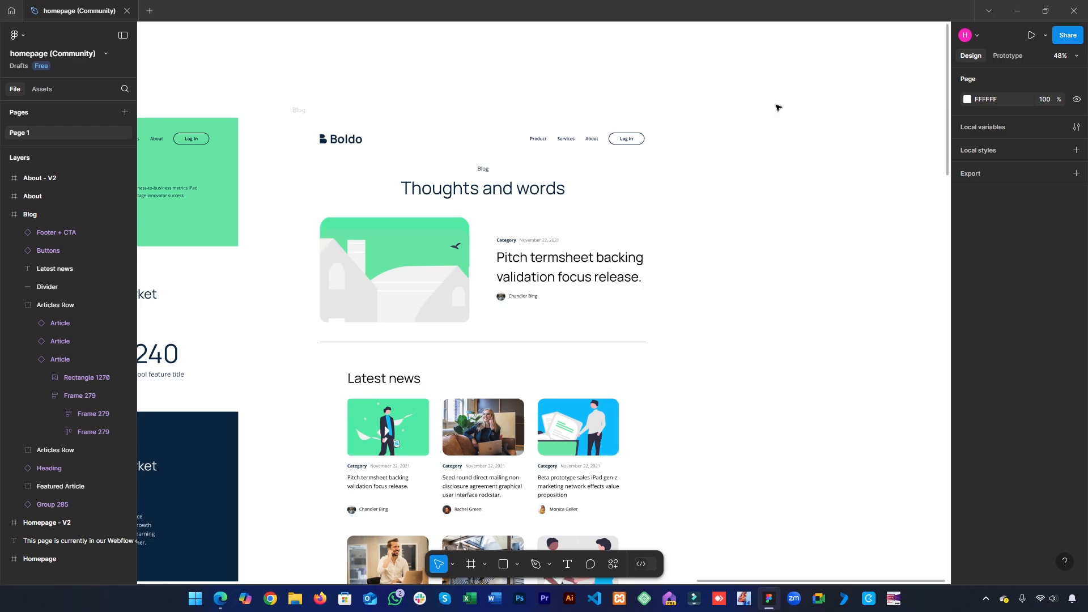
{"action": "left_click_drag", "start_coordinate": [359, 318], "coordinate": [640, 291]}
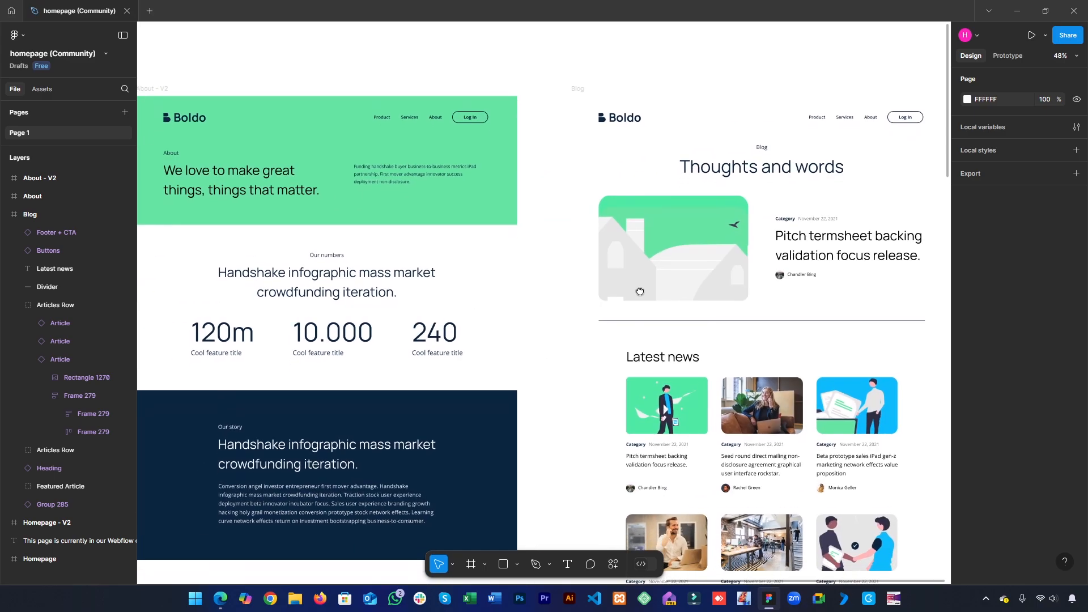
{"action": "scroll", "coordinate": [377, 308], "scroll_direction": "down", "scroll_amount": 2}
{"action": "left_click_drag", "start_coordinate": [339, 296], "coordinate": [414, 306]}
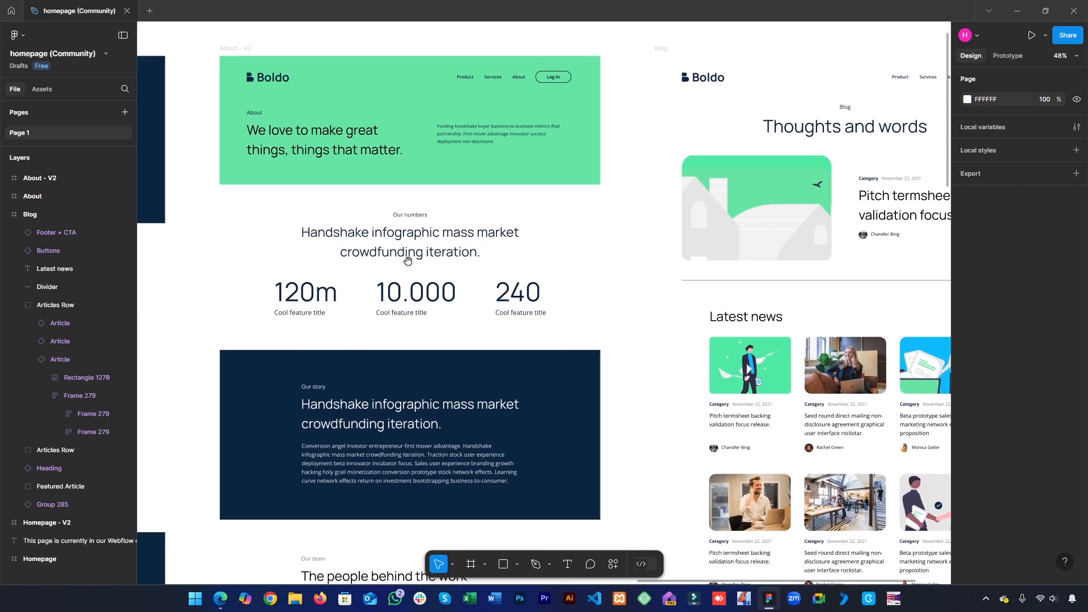
Return to the browser, copy the Services section from the Home V1 page and paste it into the empty Blog page.
{"action": "left_click_drag", "start_coordinate": [407, 261], "coordinate": [241, 290]}
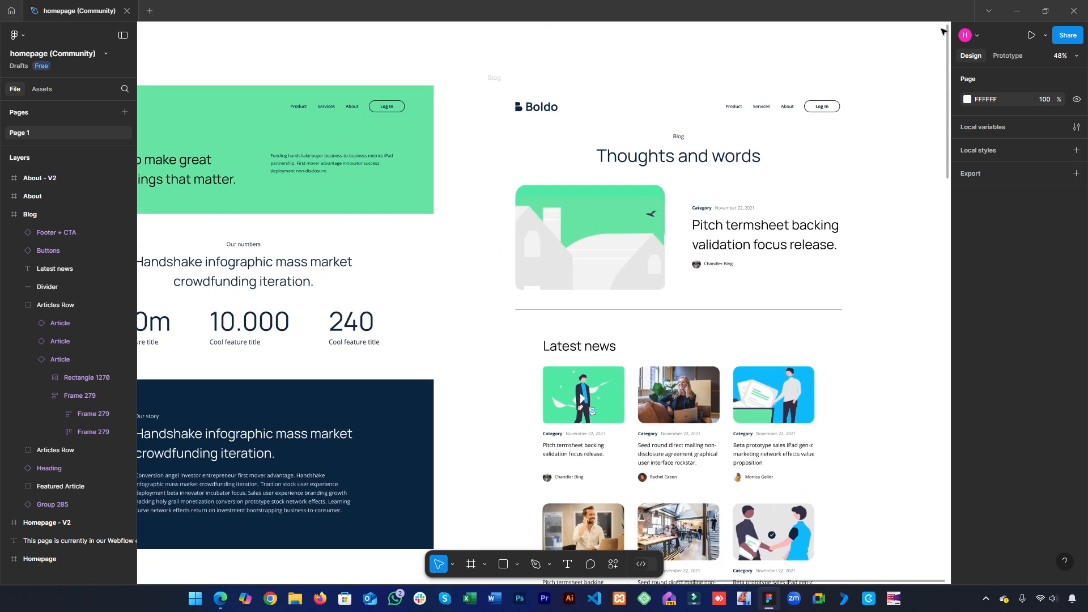
{"action": "left_click", "coordinate": [1018, 9]}
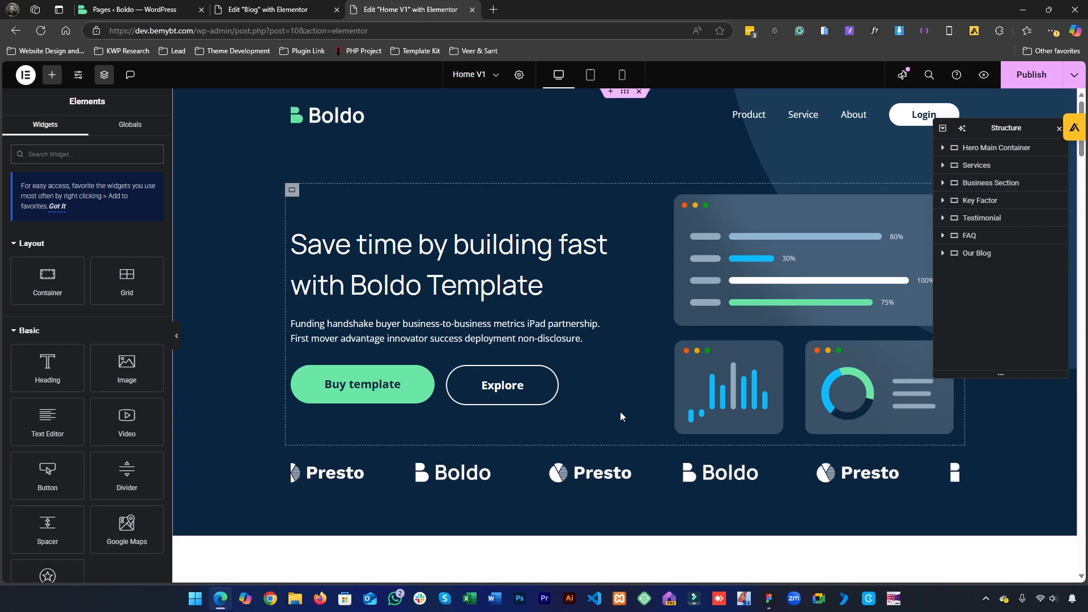
{"action": "scroll", "coordinate": [618, 412], "scroll_direction": "down", "scroll_amount": 5}
{"action": "scroll", "coordinate": [626, 317], "scroll_direction": "down", "scroll_amount": 5}
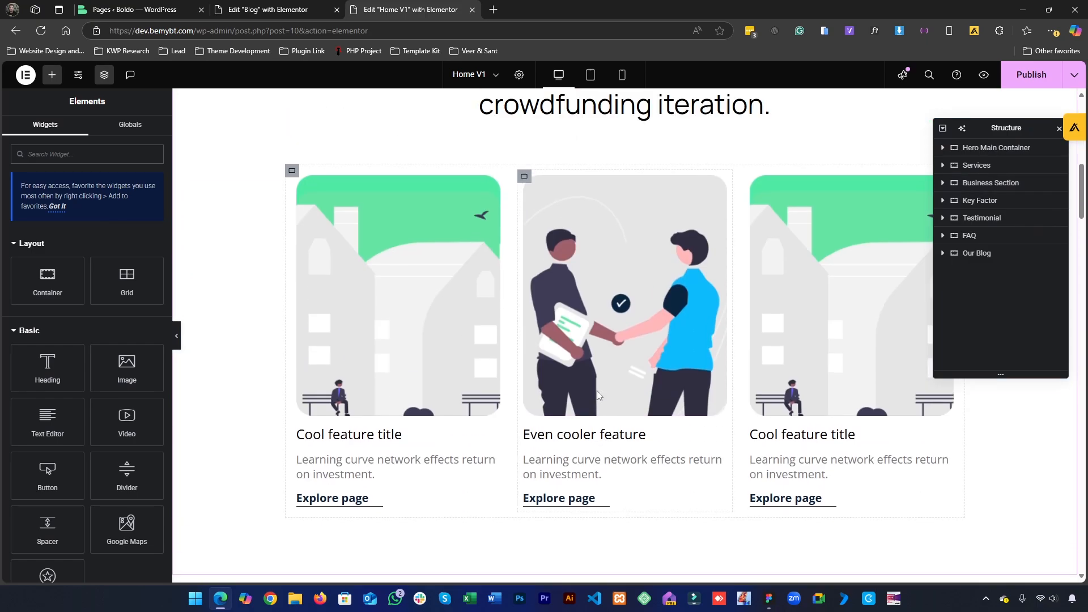
{"action": "scroll", "coordinate": [625, 227], "scroll_direction": "up", "scroll_amount": 4}
{"action": "right_click", "coordinate": [623, 197]}
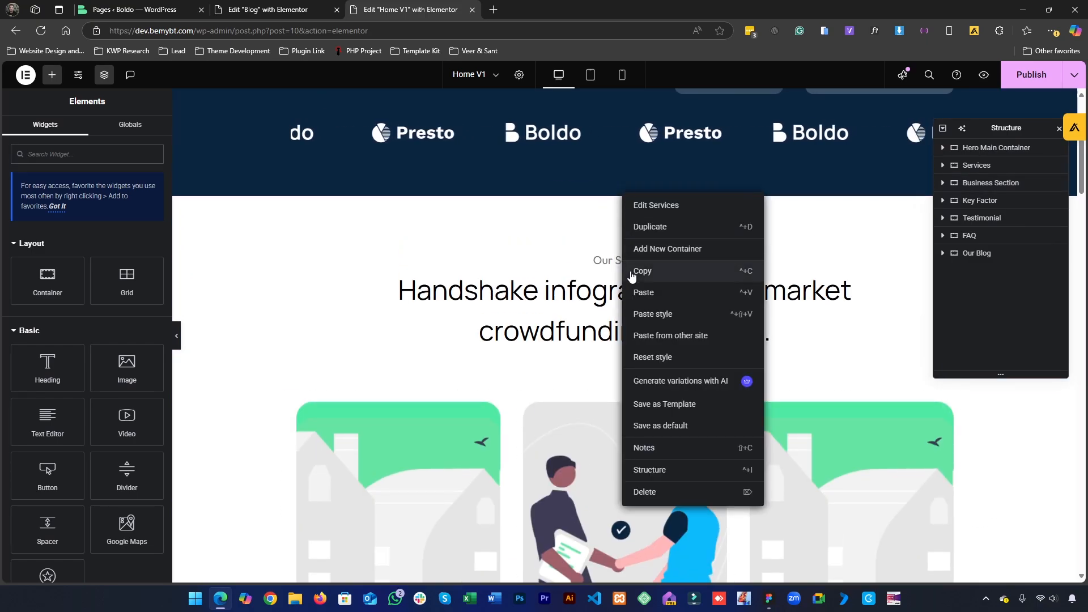
{"action": "left_click", "coordinate": [658, 271]}
{"action": "key", "text": "ctrl+shift+Tab"}
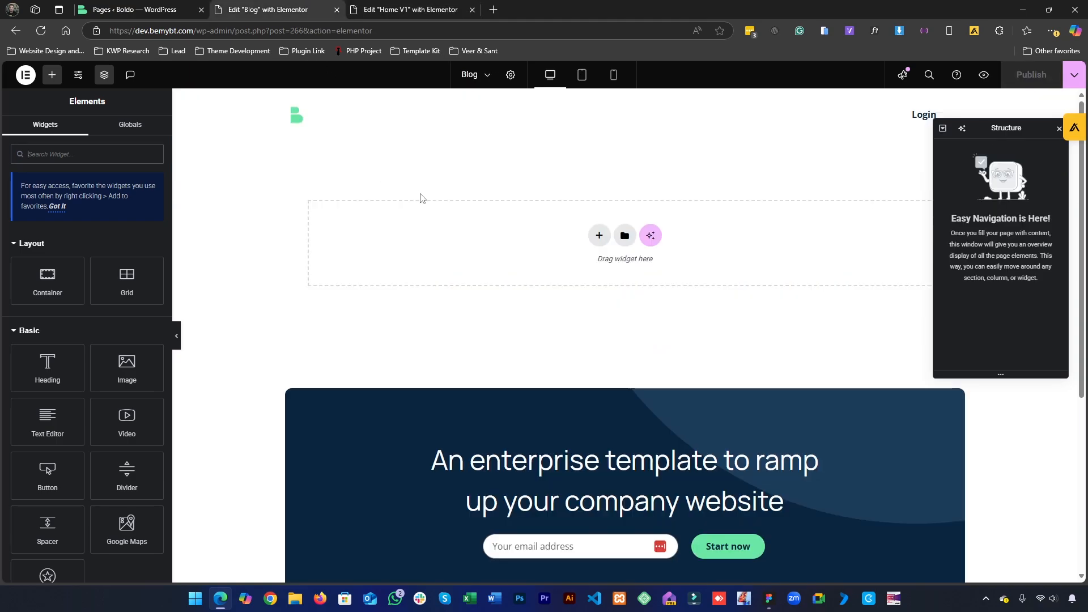
{"action": "right_click", "coordinate": [434, 209]}
{"action": "key", "text": "ctrl+v"}
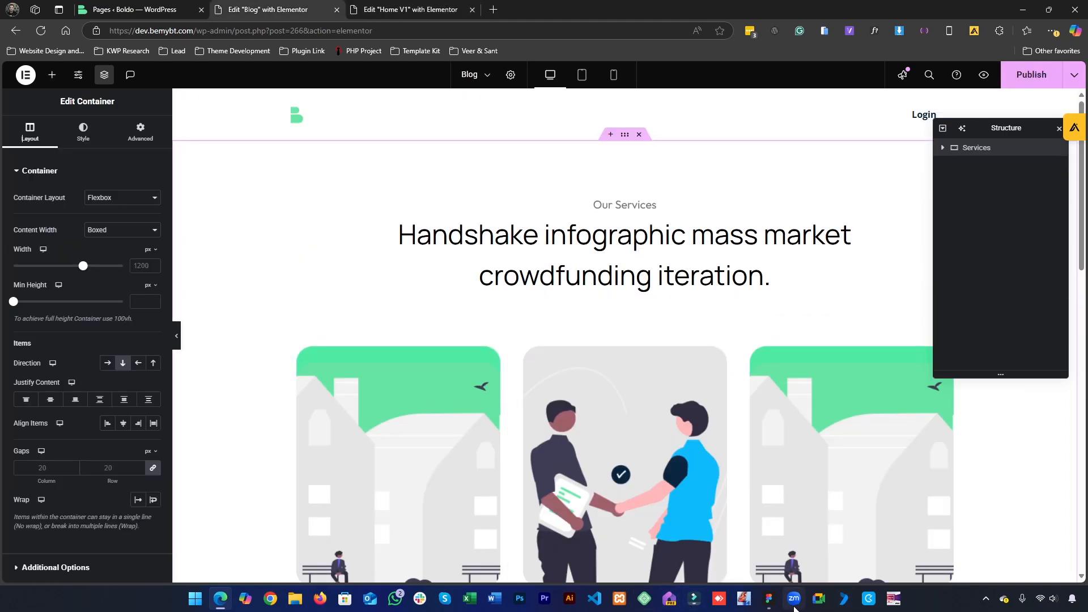
Replace the pasted section's small label above the heading with "Blog", copied from the Figma design.
{"action": "left_click", "coordinate": [769, 598]}
{"action": "double_click", "coordinate": [680, 138]}
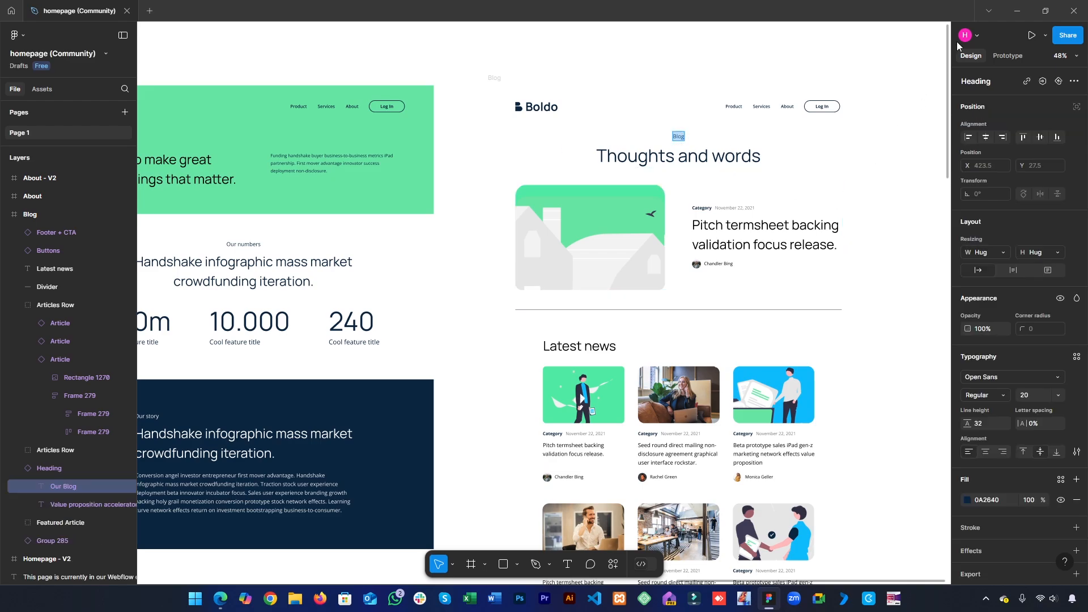
{"action": "left_click", "coordinate": [1017, 10]}
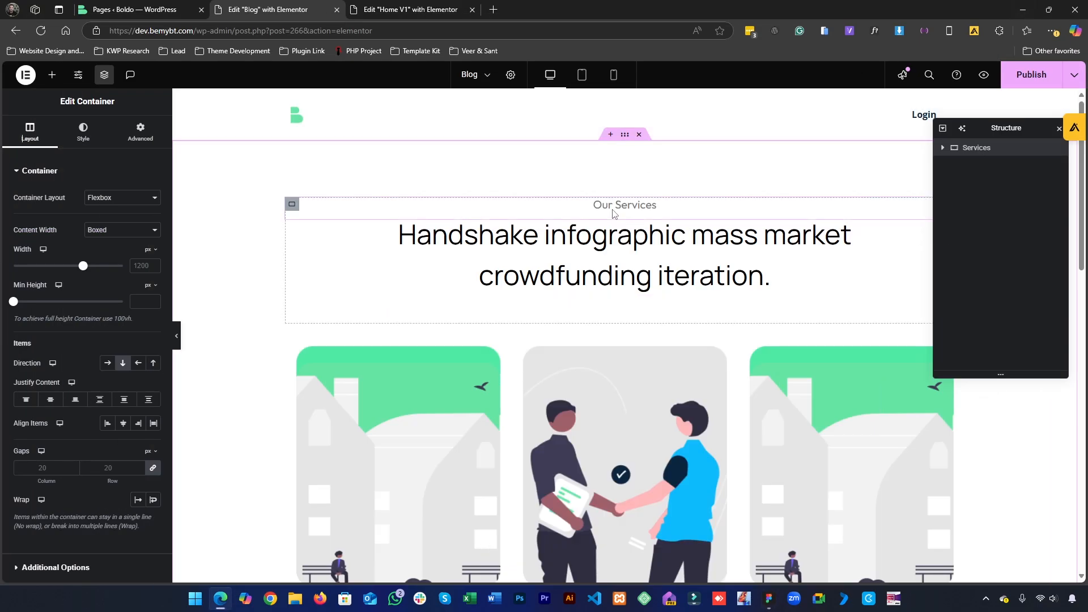
{"action": "left_click", "coordinate": [612, 207]}
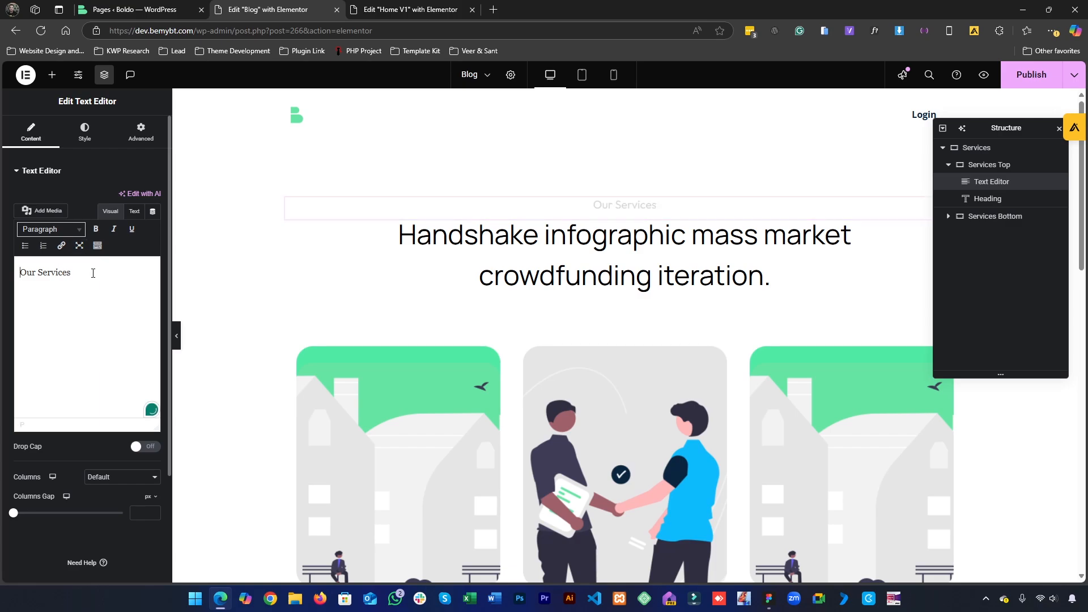
{"action": "key", "text": "ctrl+v"}
Replace the section's main heading with "Thoughts and words", copied from the Blog frame in Figma.
{"action": "left_click", "coordinate": [769, 276]}
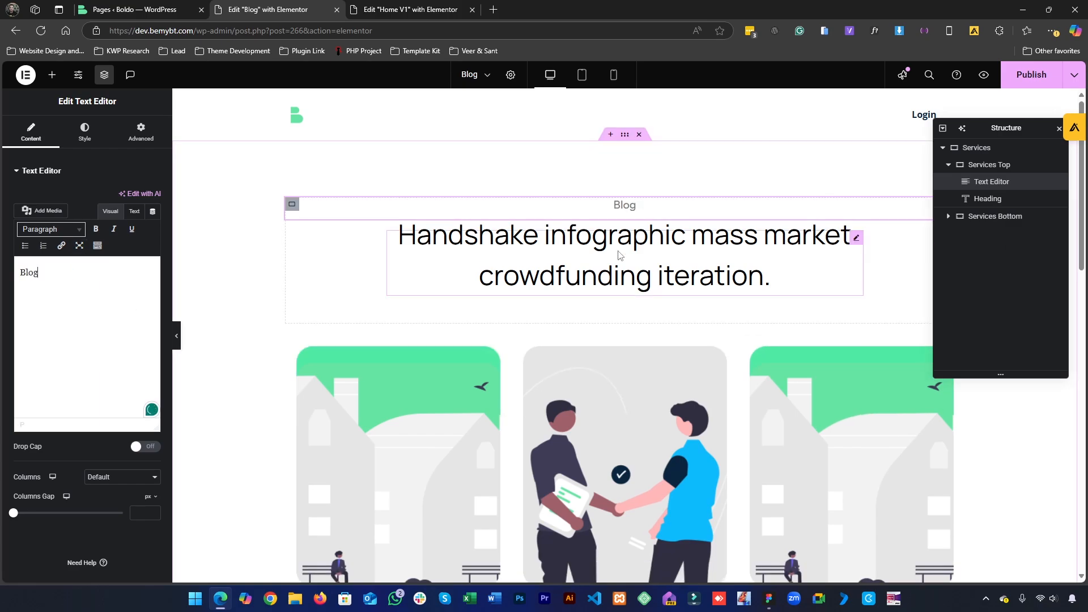
{"action": "left_click", "coordinate": [768, 598]}
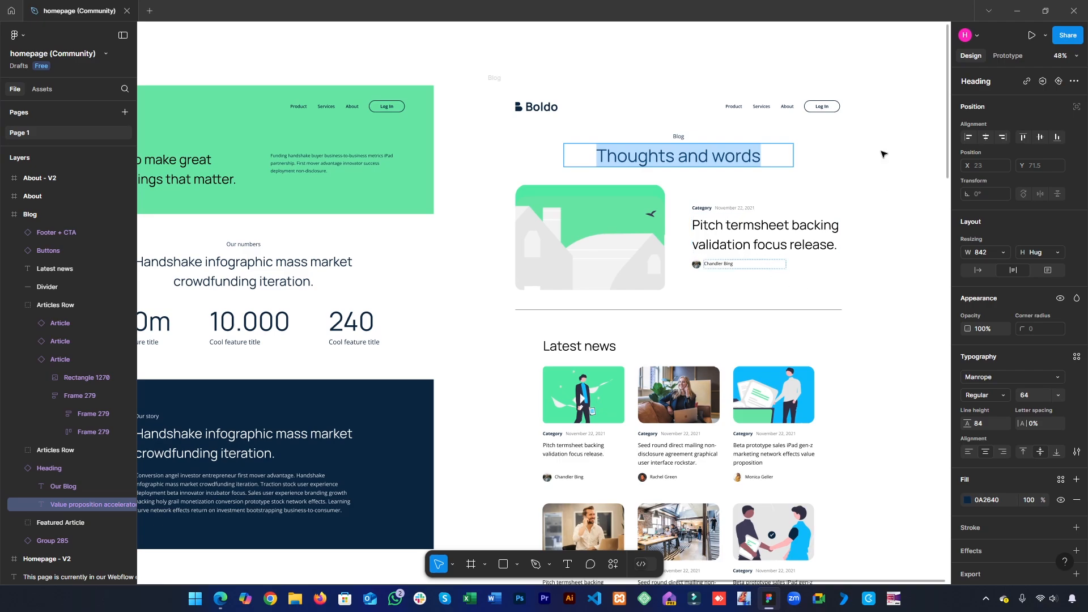
{"action": "left_click", "coordinate": [1017, 7]}
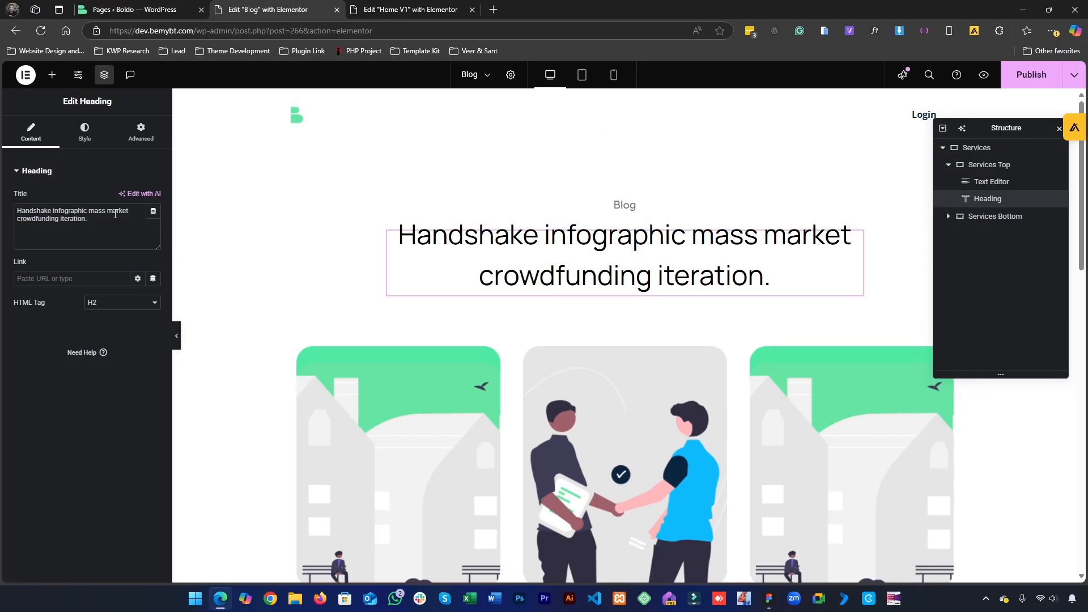
{"action": "key", "text": "ctrl+a"}
{"action": "key", "text": "ctrl+v"}
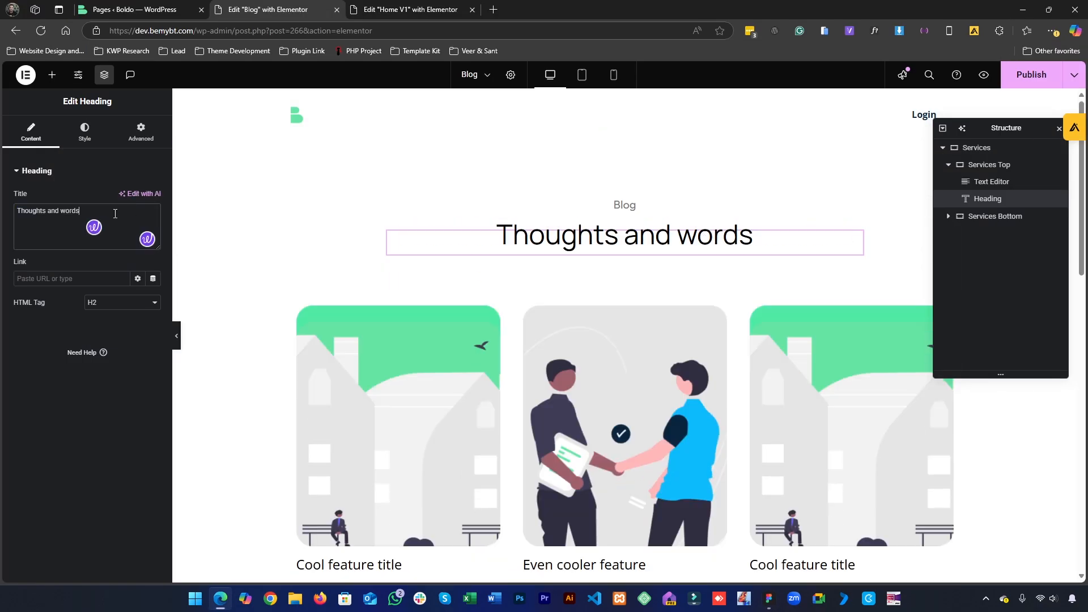
Set the "Thoughts and words" heading's font size to 64 px.
{"action": "left_click", "coordinate": [85, 135]}
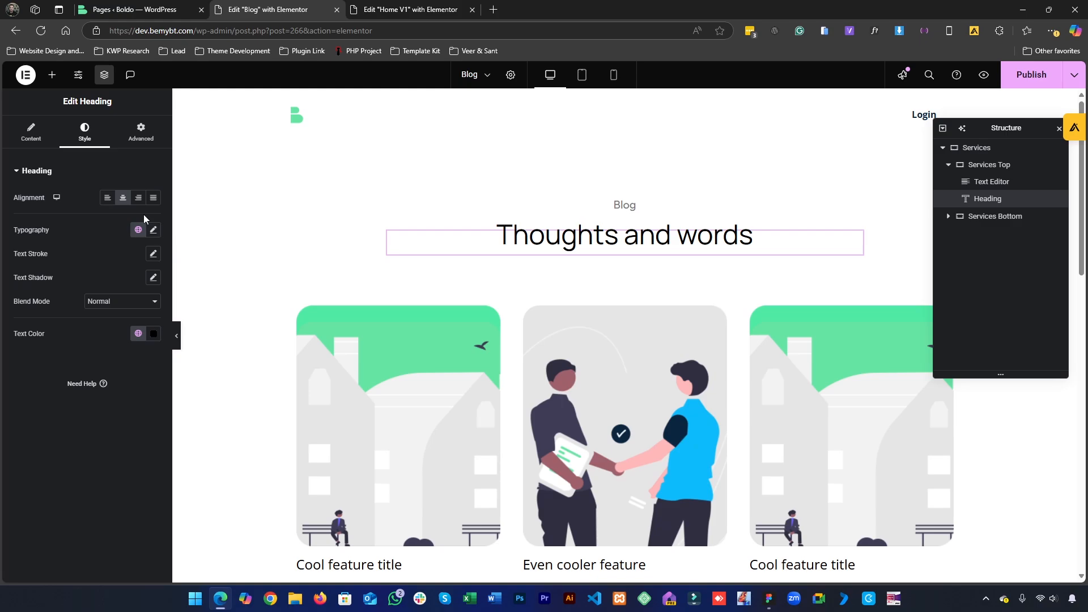
{"action": "left_click", "coordinate": [153, 230]}
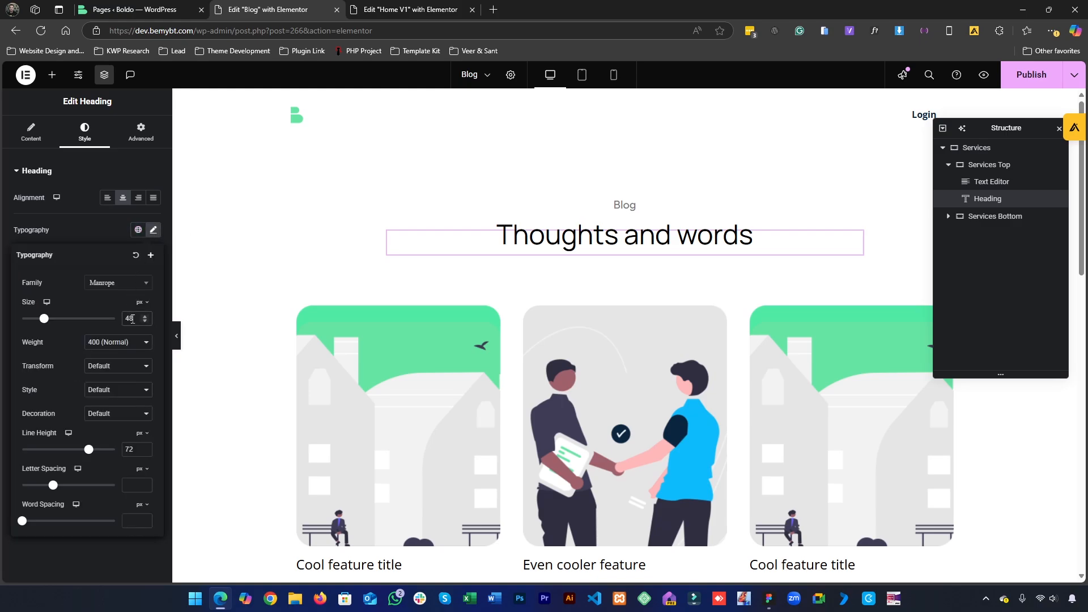
{"action": "type", "text": "55"}
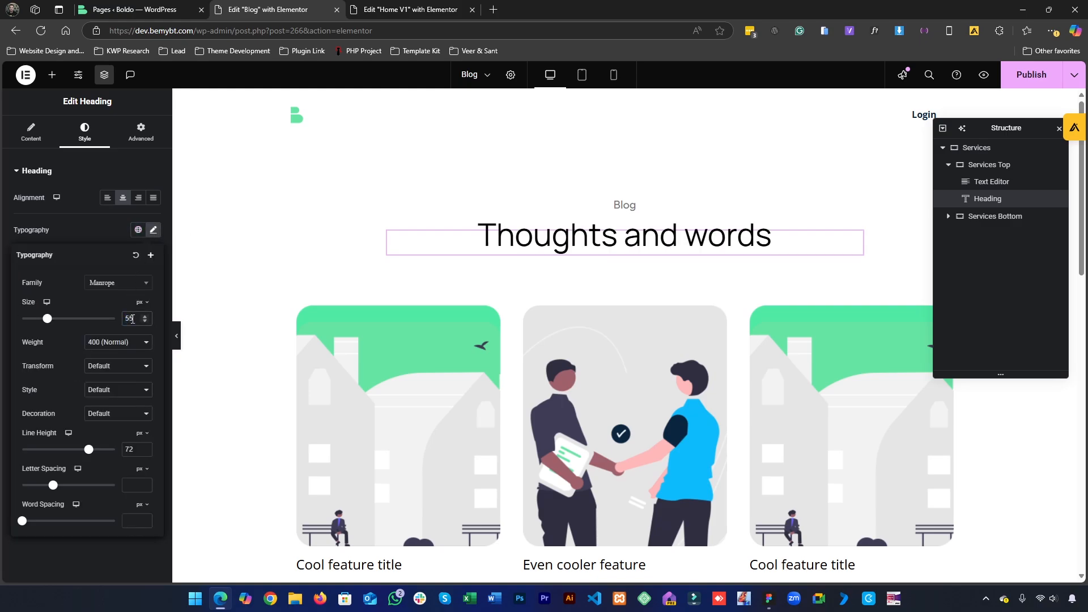
{"action": "key", "text": "BackSpace"}
{"action": "key", "text": "BackSpace"}
{"action": "type", "text": "64"}
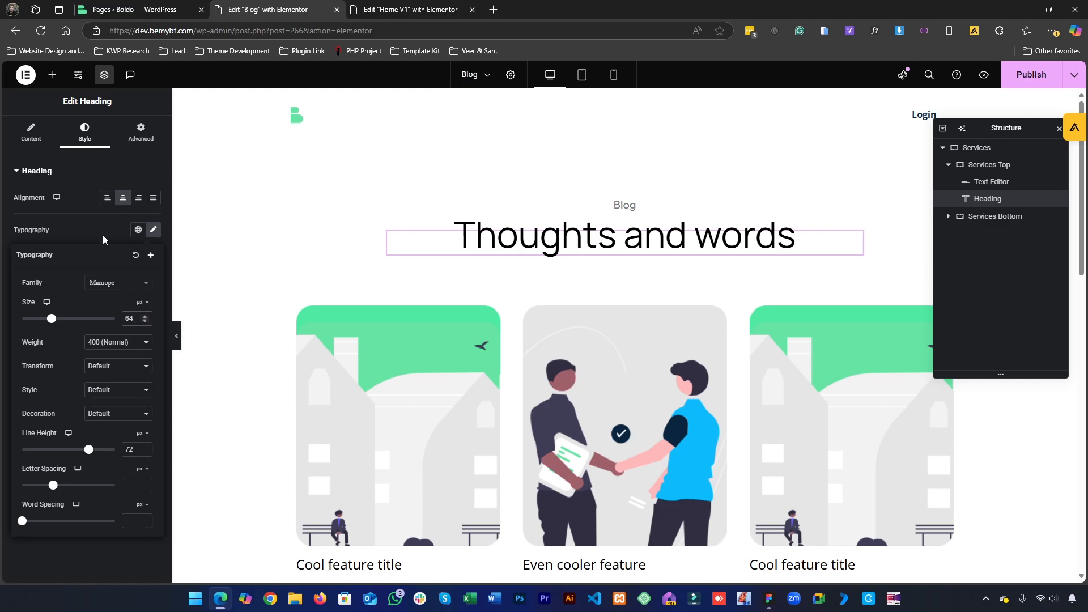
{"action": "left_click", "coordinate": [95, 222]}
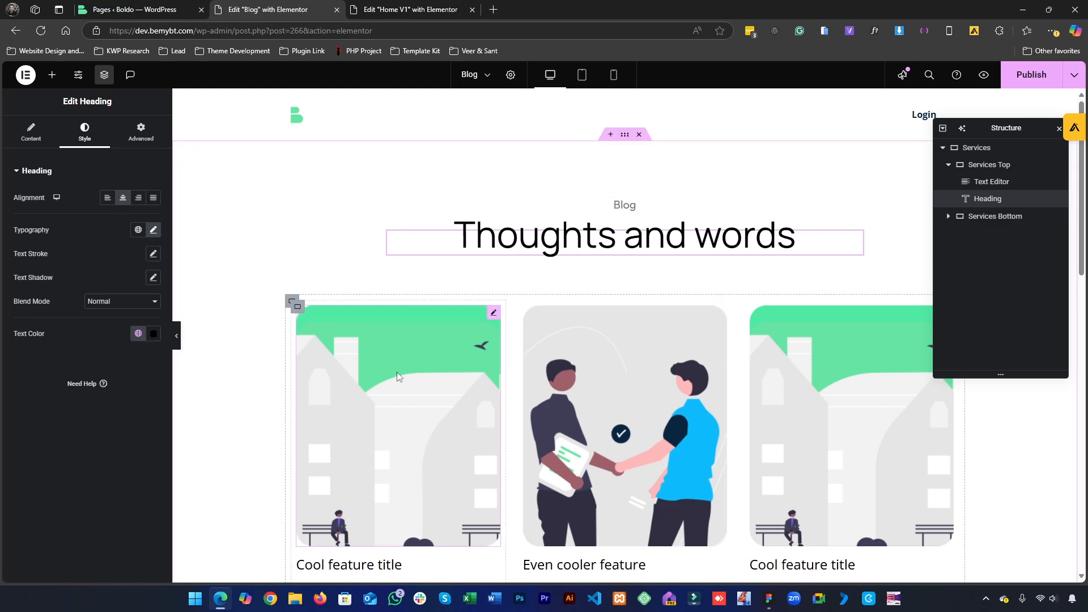
Delete the Services Bottom container with the three feature cards below the heading.
{"action": "right_click", "coordinate": [290, 305]}
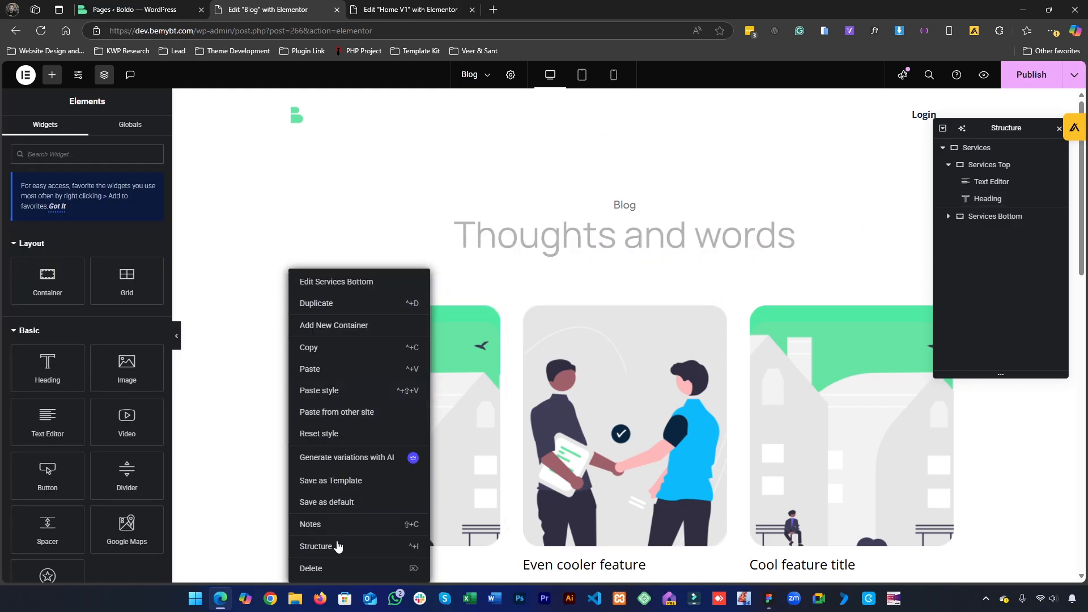
{"action": "key", "text": "Escape"}
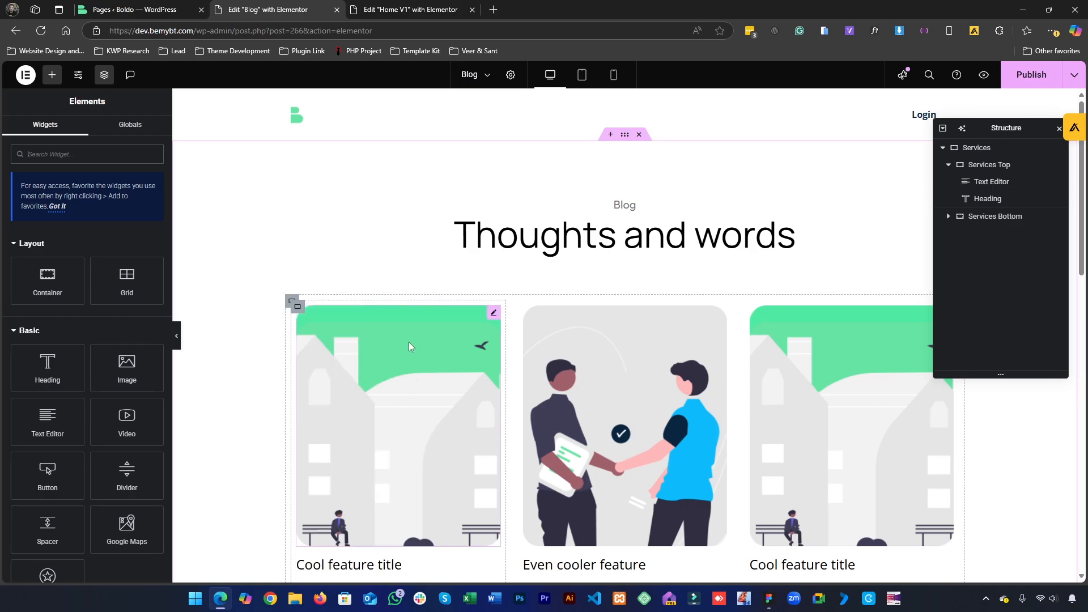
{"action": "right_click", "coordinate": [290, 304]}
{"action": "left_click", "coordinate": [310, 565]}
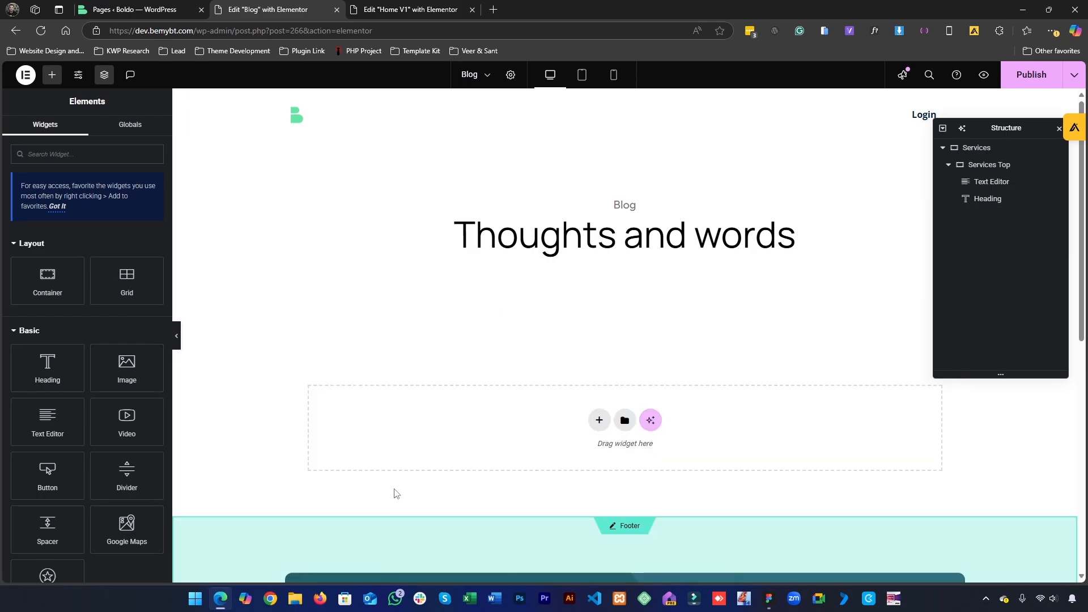
Switch to Figma and examine the homepage design's sections and the Blog frame's featured article and latest news grid.
{"action": "scroll", "coordinate": [604, 502], "scroll_direction": "down", "scroll_amount": 5}
{"action": "left_click", "coordinate": [768, 598]}
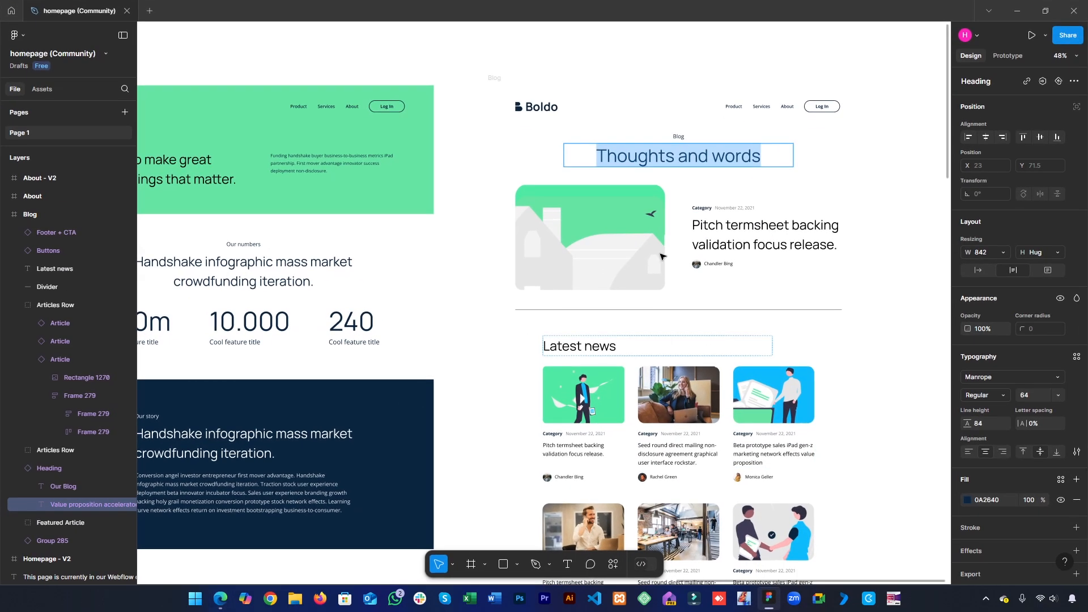
{"action": "left_click", "coordinate": [502, 290]}
{"action": "left_click_drag", "start_coordinate": [476, 342], "coordinate": [741, 315]}
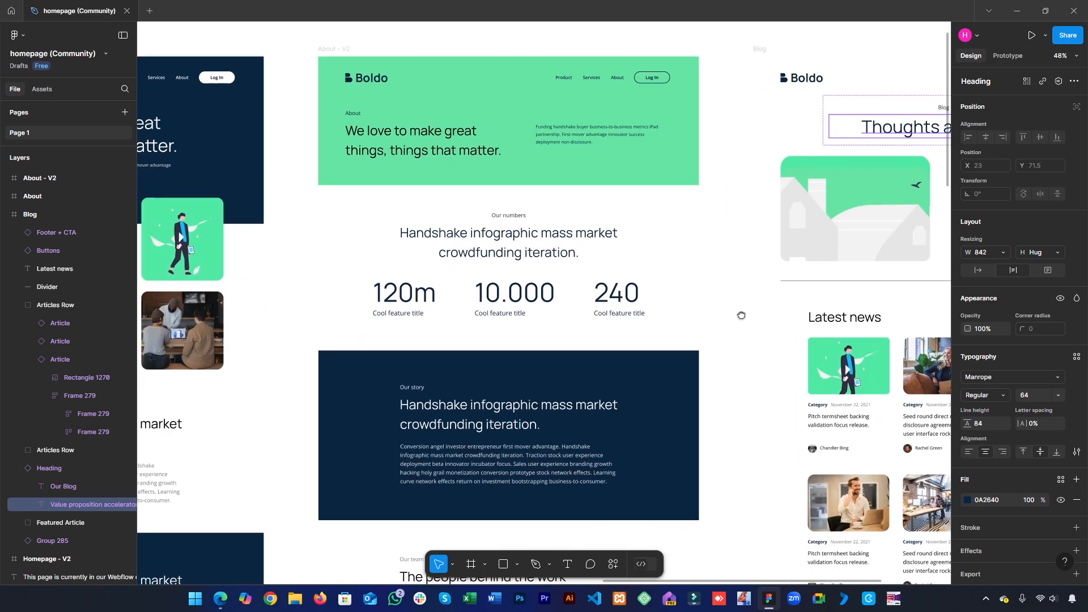
{"action": "left_click_drag", "start_coordinate": [283, 383], "coordinate": [589, 288]}
{"action": "left_click_drag", "start_coordinate": [319, 342], "coordinate": [695, 310]}
{"action": "left_click_drag", "start_coordinate": [456, 358], "coordinate": [712, 311]}
{"action": "left_click_drag", "start_coordinate": [333, 327], "coordinate": [689, 236]}
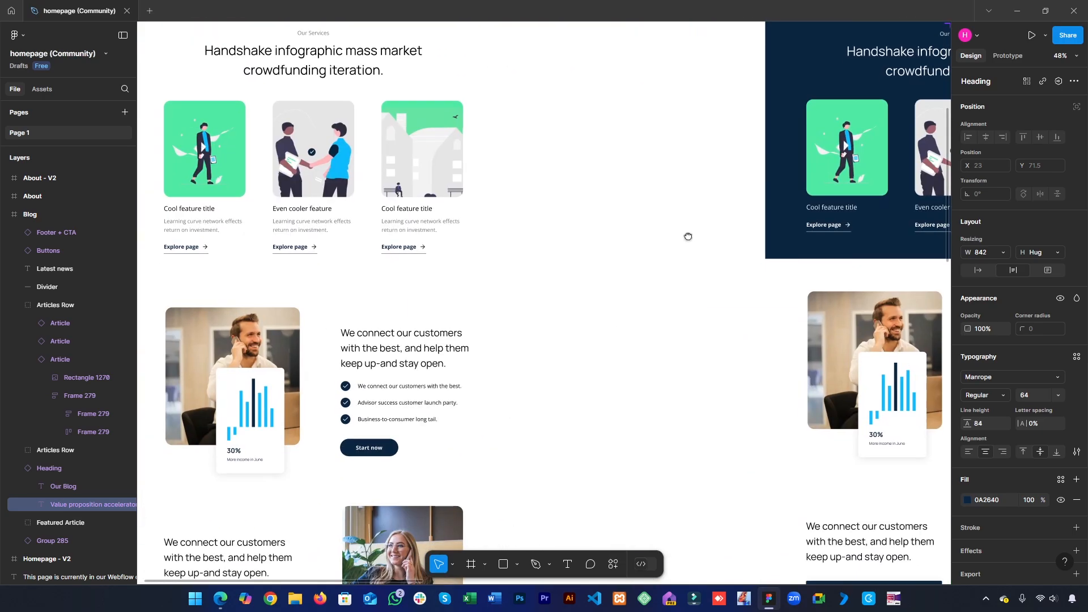
{"action": "left_click_drag", "start_coordinate": [368, 213], "coordinate": [582, 100]}
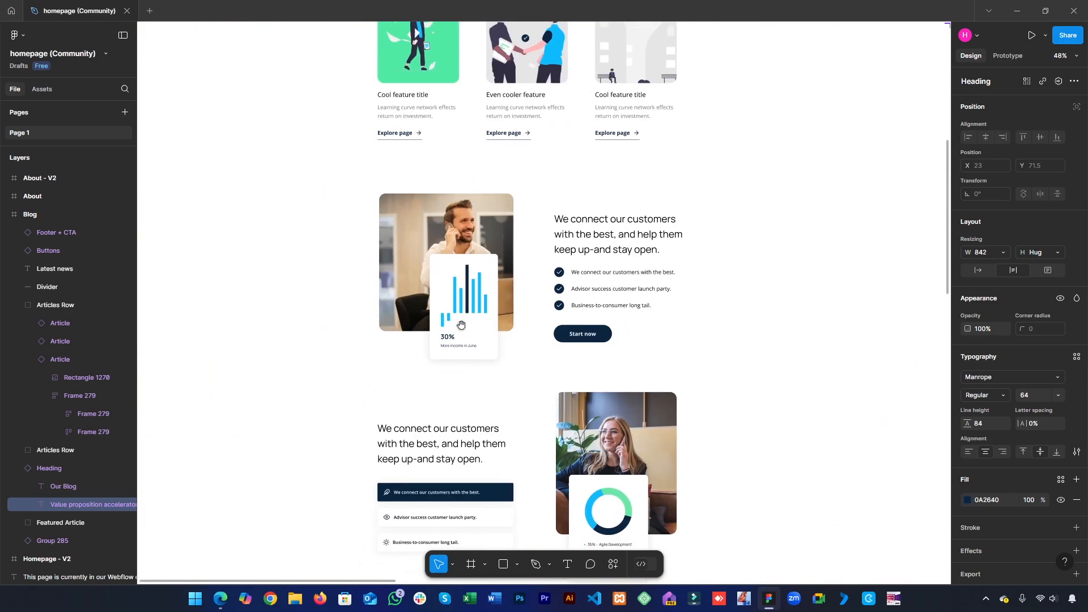
{"action": "left_click_drag", "start_coordinate": [518, 338], "coordinate": [433, 356]}
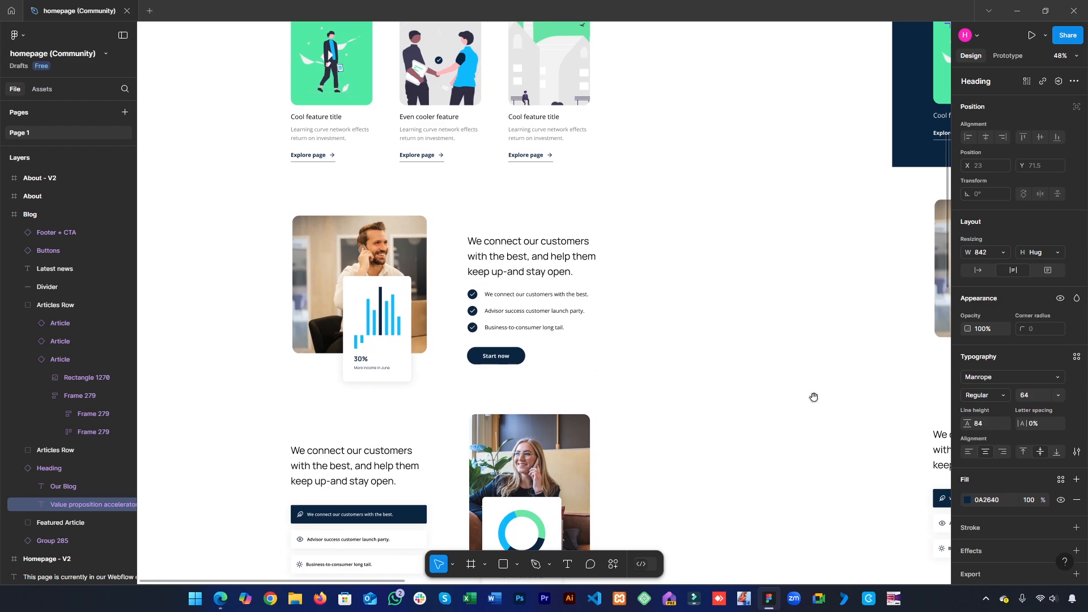
{"action": "left_click_drag", "start_coordinate": [813, 398], "coordinate": [638, 409]}
{"action": "left_click_drag", "start_coordinate": [640, 361], "coordinate": [383, 428]}
{"action": "left_click_drag", "start_coordinate": [720, 167], "coordinate": [368, 350]}
{"action": "mouse_move", "coordinate": [640, 291]}
{"action": "left_mouse_down"}
{"action": "mouse_move", "coordinate": [324, 360]}
{"action": "mouse_move", "coordinate": [184, 375]}
{"action": "left_mouse_up"}
{"action": "left_click_drag", "start_coordinate": [659, 314], "coordinate": [251, 372]}
{"action": "left_click_drag", "start_coordinate": [794, 221], "coordinate": [579, 227]}
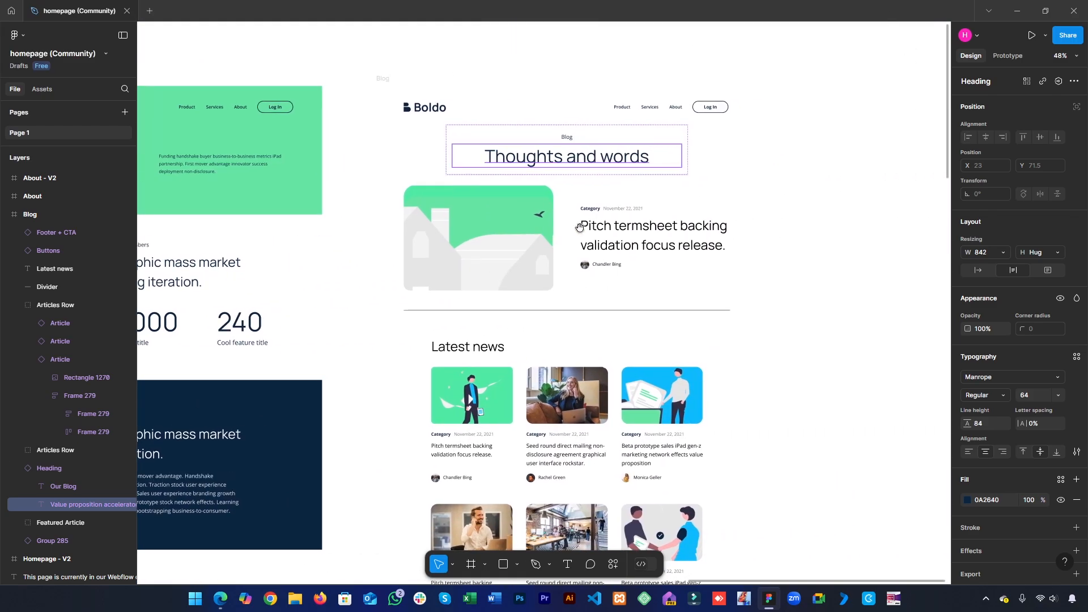
{"action": "left_click_drag", "start_coordinate": [503, 506], "coordinate": [483, 412]}
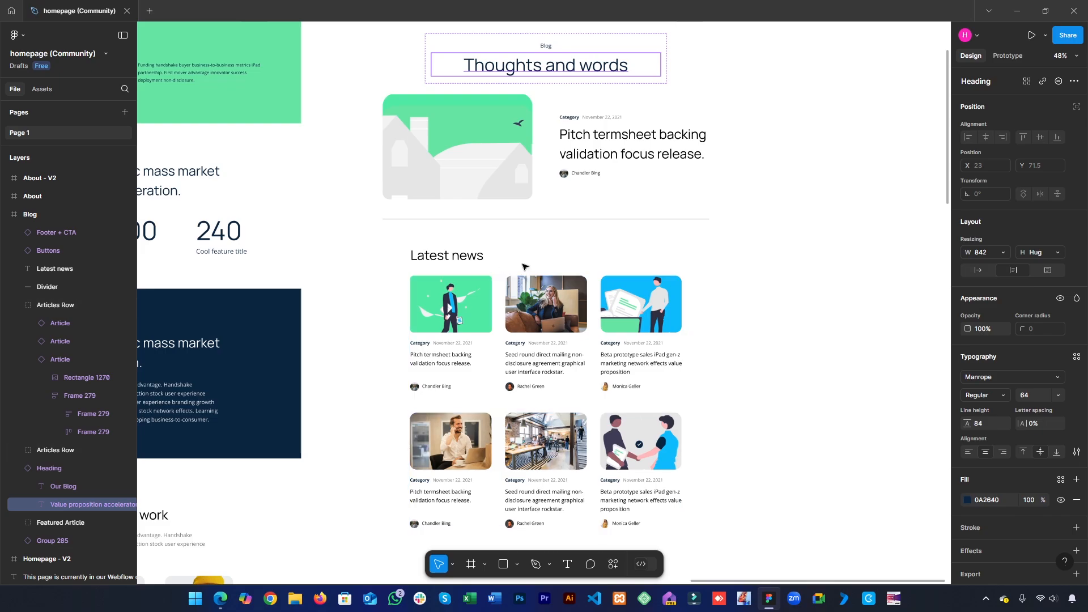
Return to the browser, copy the Our Blog section from the Home V1 page and paste it below the Blog page's heading section.
{"action": "left_click", "coordinate": [1008, 7]}
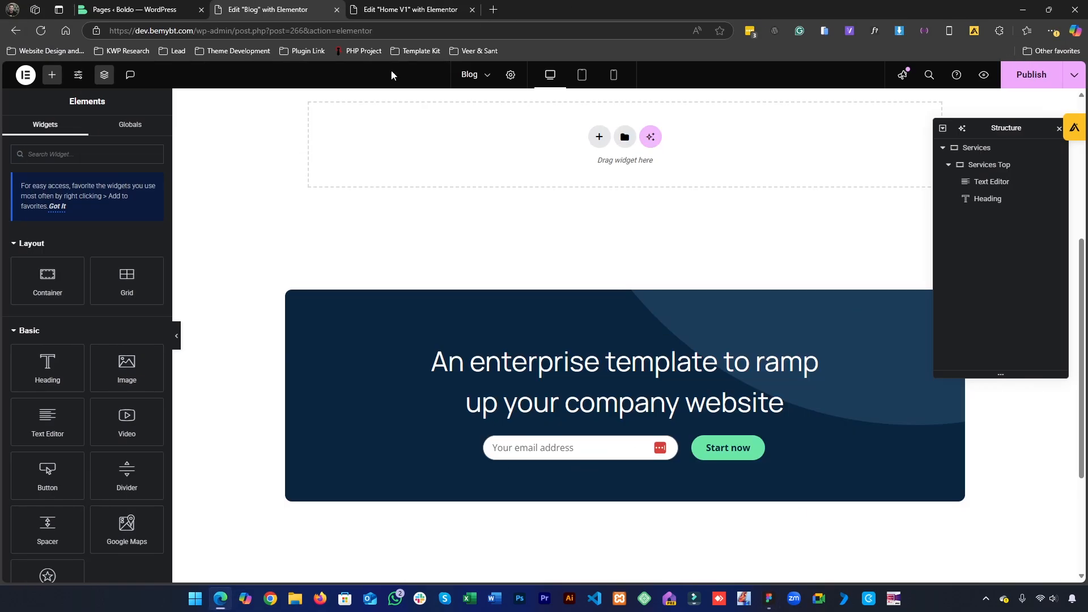
{"action": "left_click", "coordinate": [404, 5]}
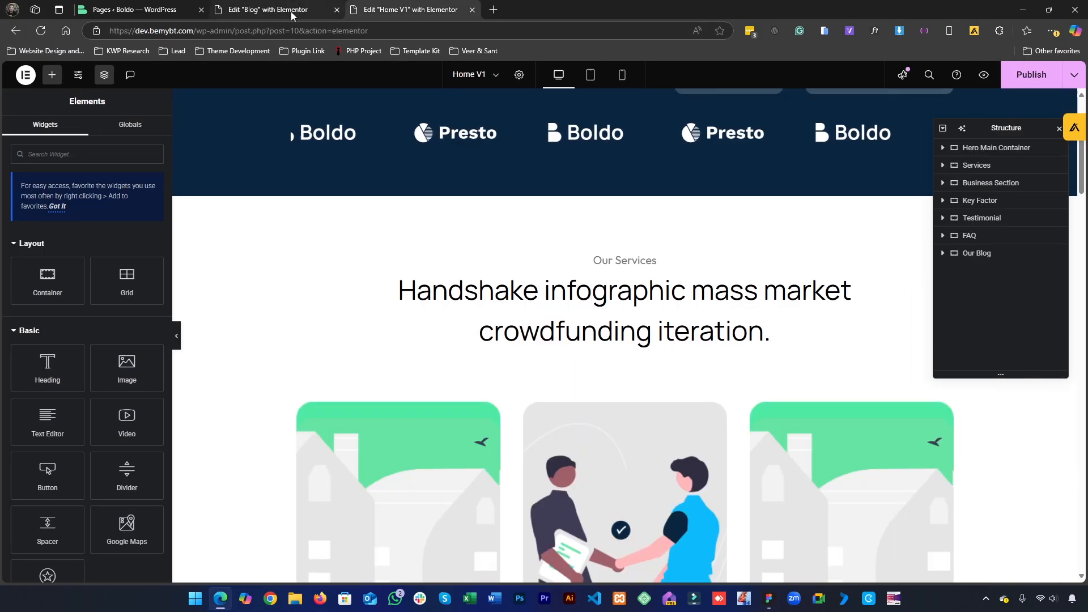
{"action": "scroll", "coordinate": [545, 411], "scroll_direction": "down", "scroll_amount": 6}
{"action": "scroll", "coordinate": [546, 411], "scroll_direction": "down", "scroll_amount": 20}
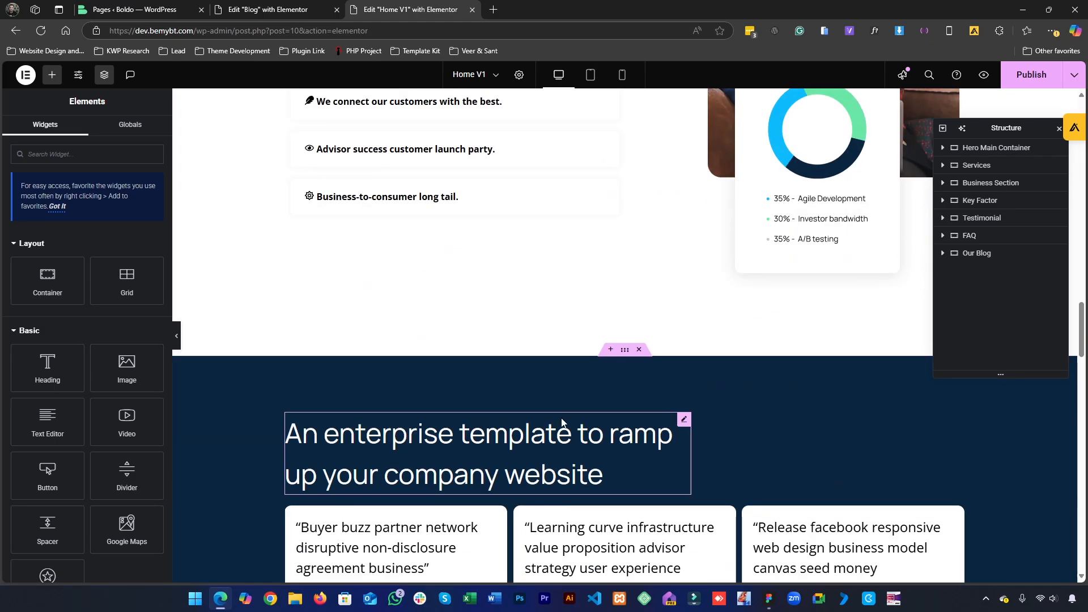
{"action": "scroll", "coordinate": [546, 418], "scroll_direction": "down", "scroll_amount": 4}
{"action": "scroll", "coordinate": [660, 377], "scroll_direction": "up", "scroll_amount": 4}
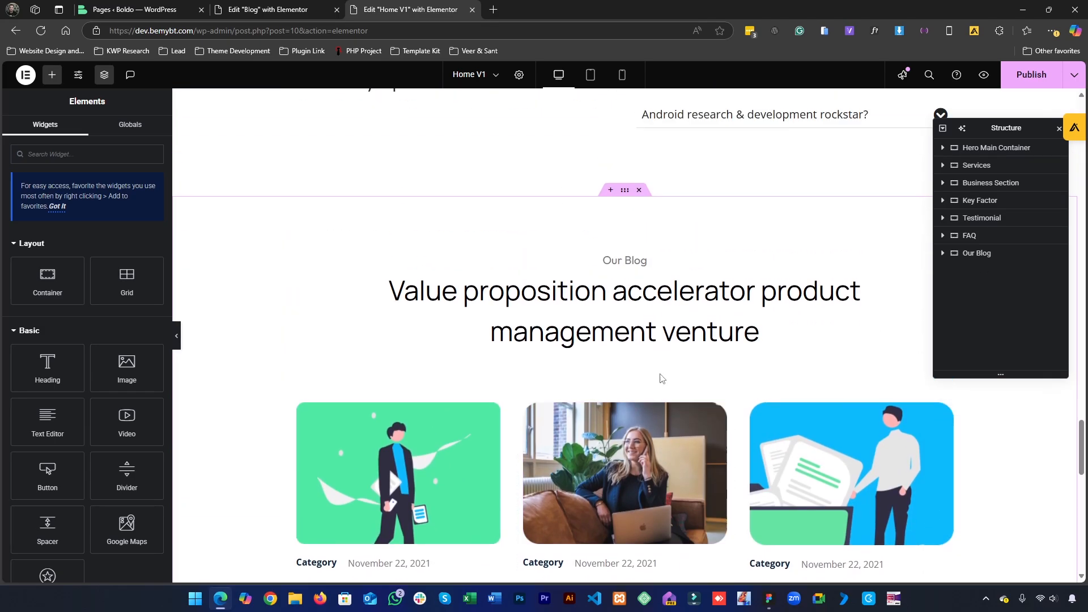
{"action": "right_click", "coordinate": [625, 239]}
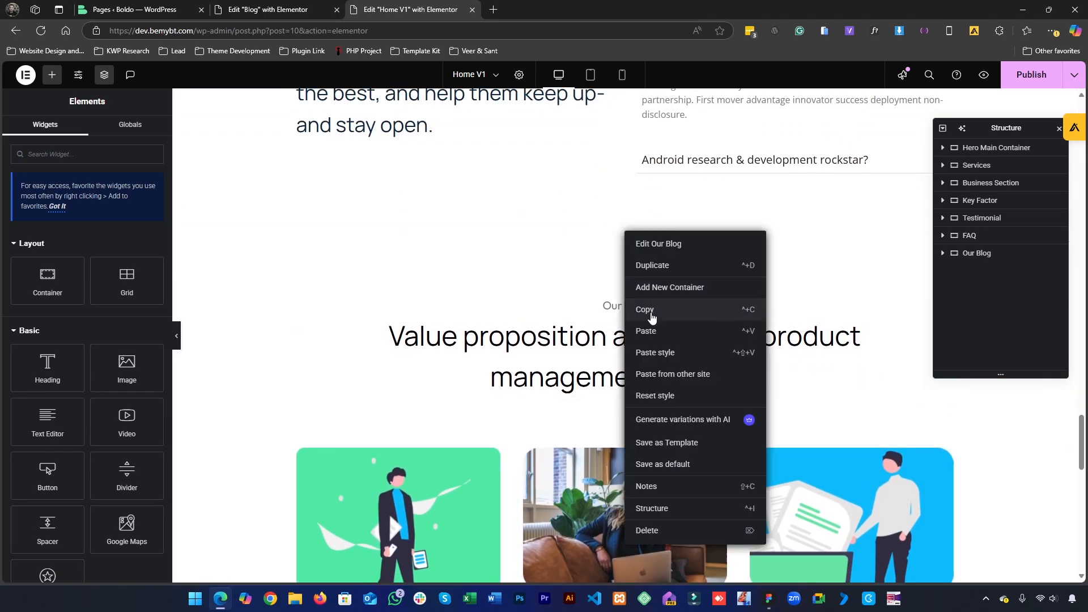
{"action": "left_click", "coordinate": [652, 315]}
{"action": "left_click", "coordinate": [268, 9]}
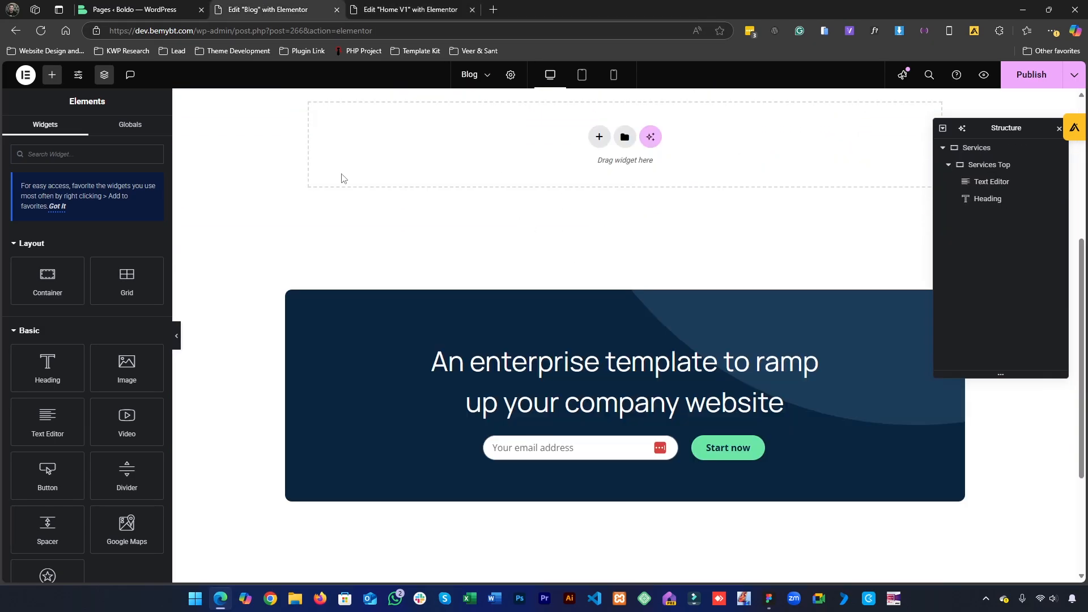
{"action": "right_click", "coordinate": [429, 164]}
{"action": "left_click", "coordinate": [439, 173]}
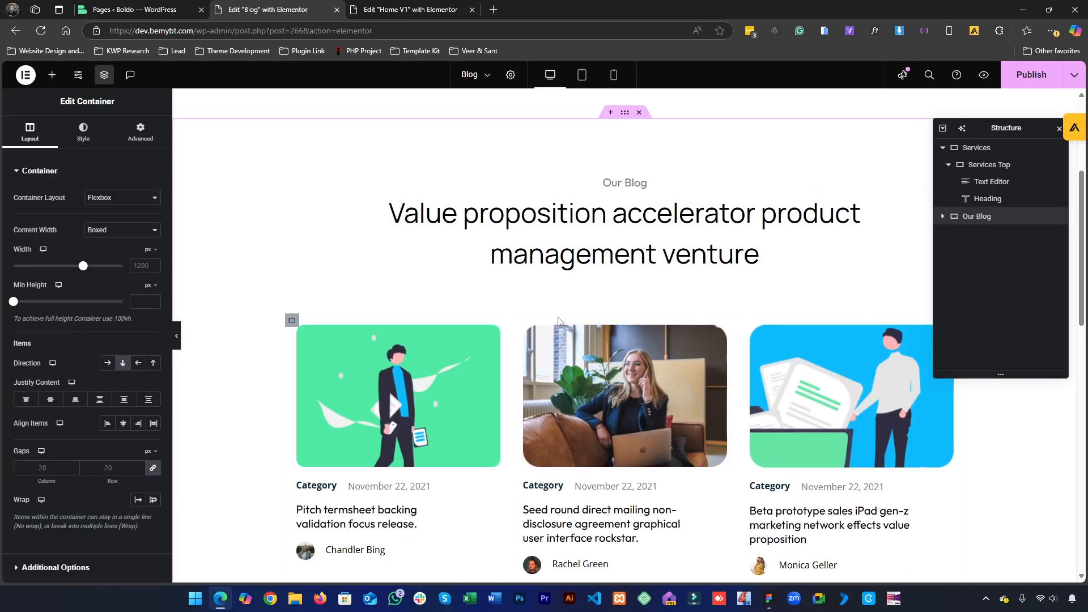
Delete the Our Blog Top container holding the "Value proposition accelerator product management venture" heading above the article cards.
{"action": "scroll", "coordinate": [608, 389], "scroll_direction": "down", "scroll_amount": 6}
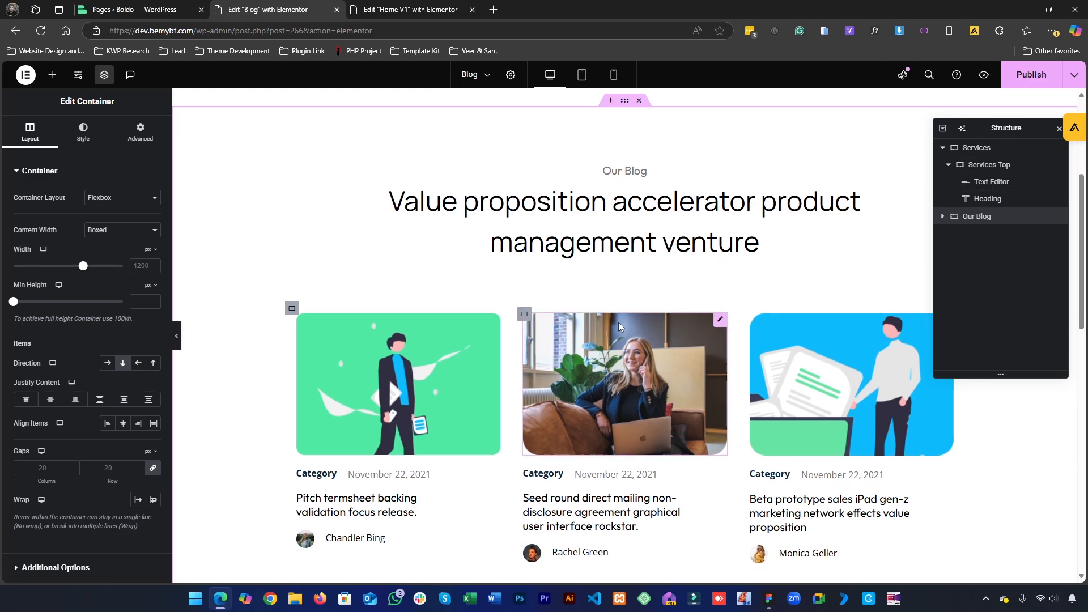
{"action": "scroll", "coordinate": [544, 308], "scroll_direction": "up", "scroll_amount": 7}
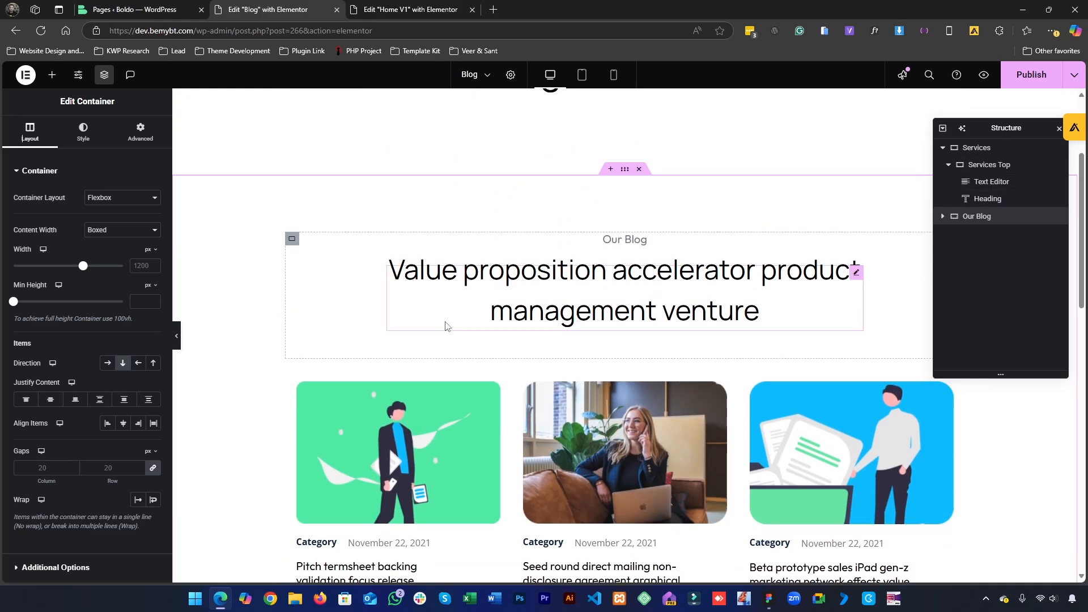
{"action": "scroll", "coordinate": [646, 261], "scroll_direction": "up", "scroll_amount": 1}
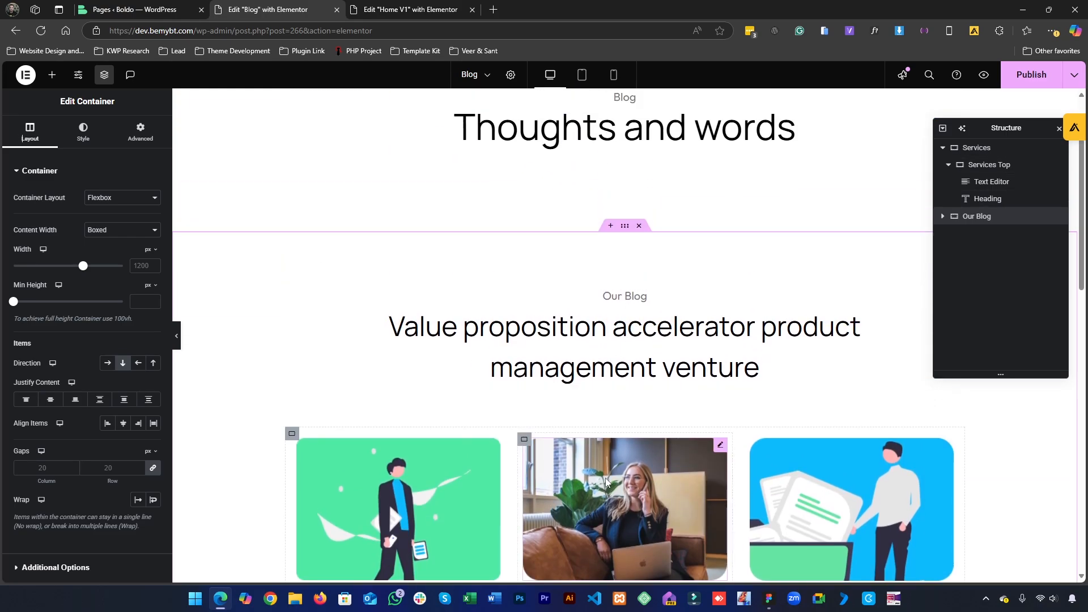
{"action": "right_click", "coordinate": [293, 297]}
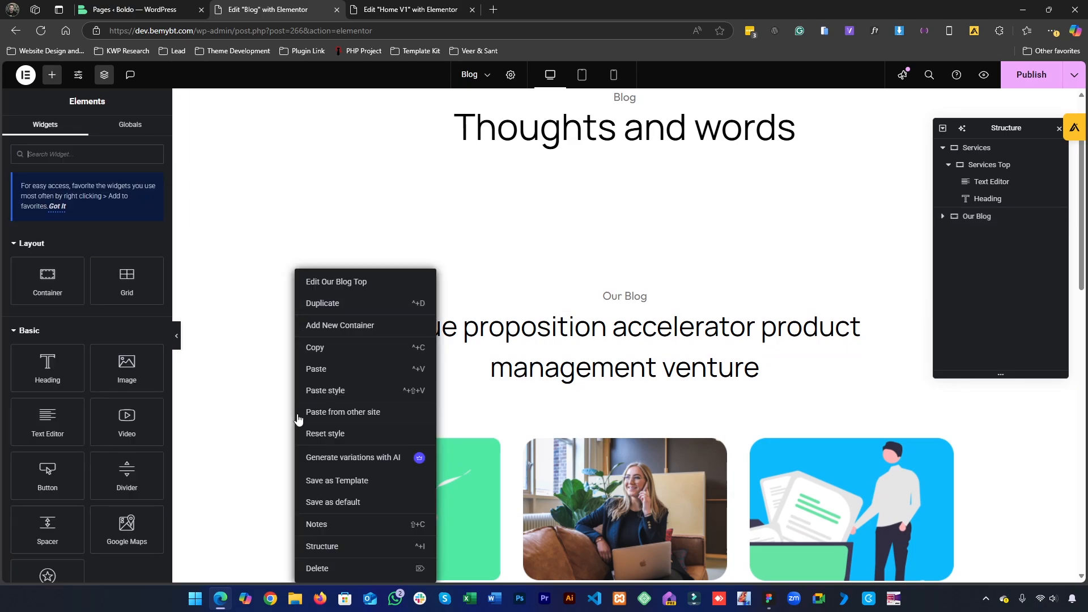
{"action": "left_click", "coordinate": [335, 571]}
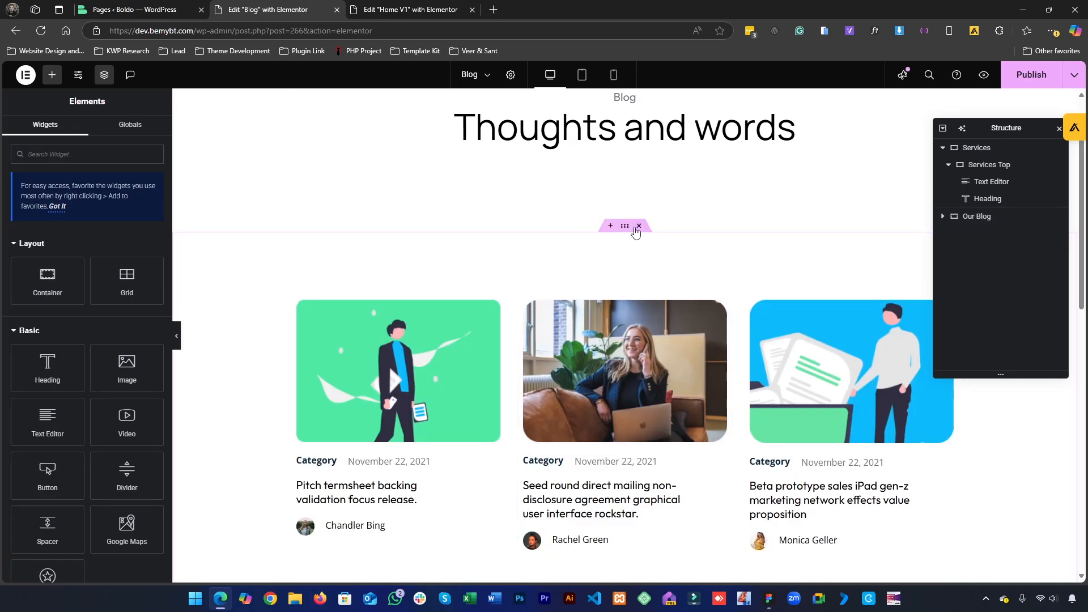
Set the Our Blog section's top and bottom padding to 0.
{"action": "left_click", "coordinate": [623, 227]}
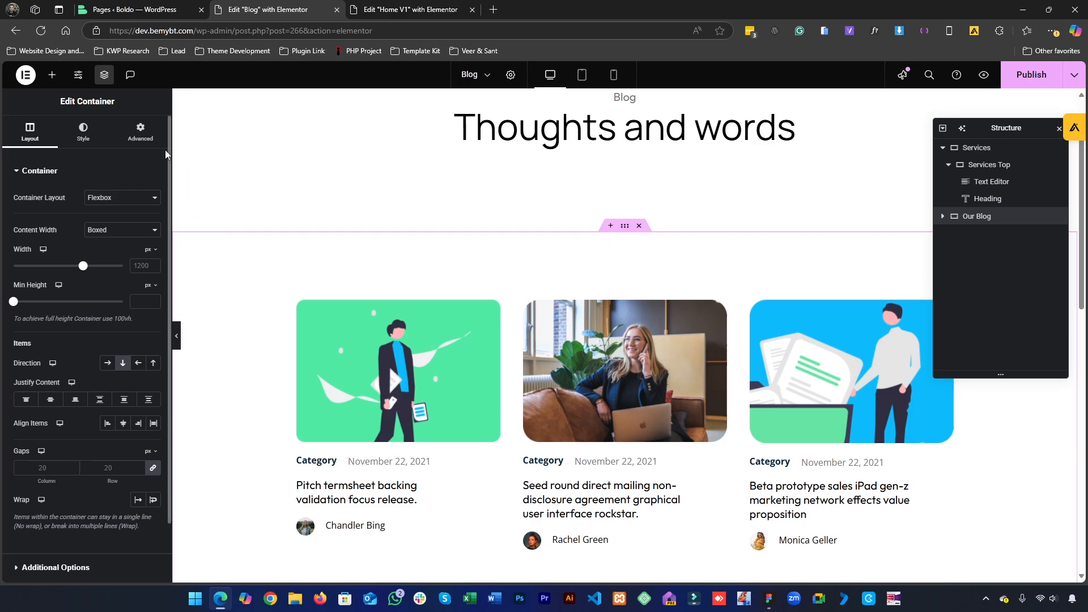
{"action": "left_click", "coordinate": [140, 131]}
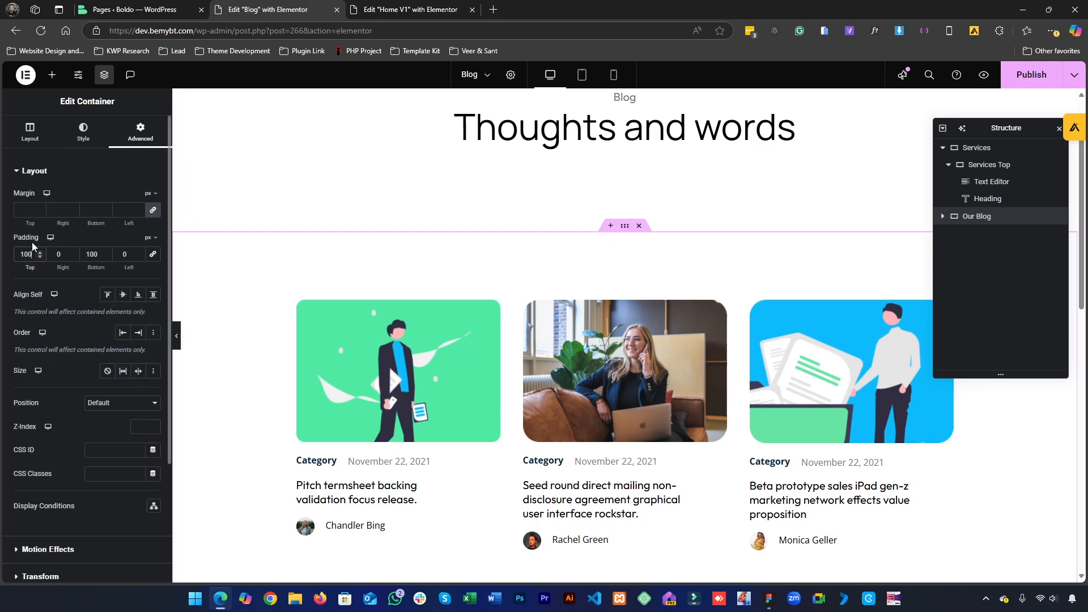
{"action": "type", "text": "0"}
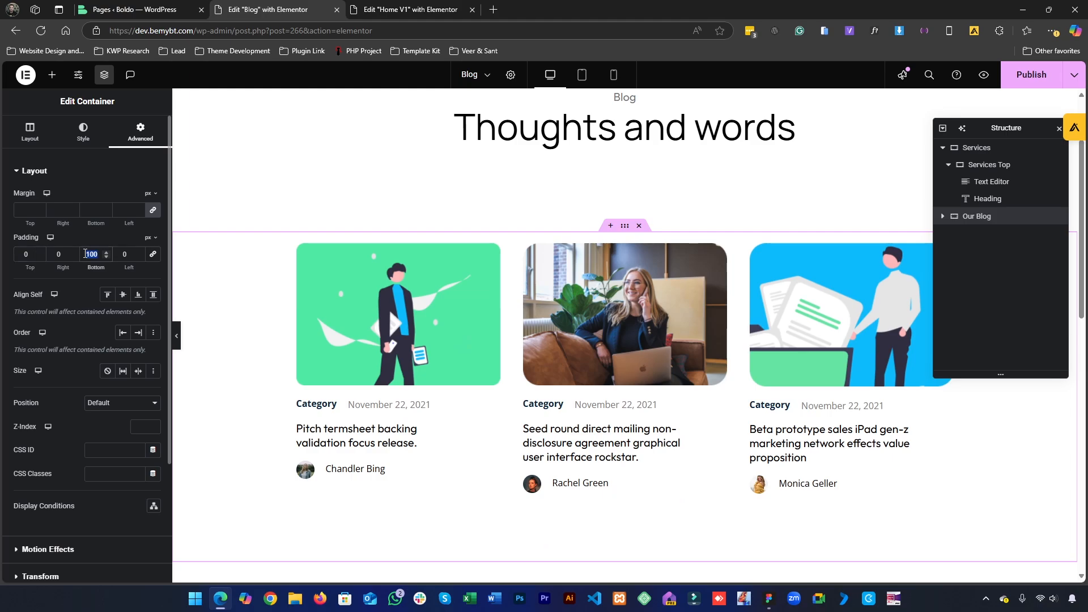
{"action": "type", "text": "0"}
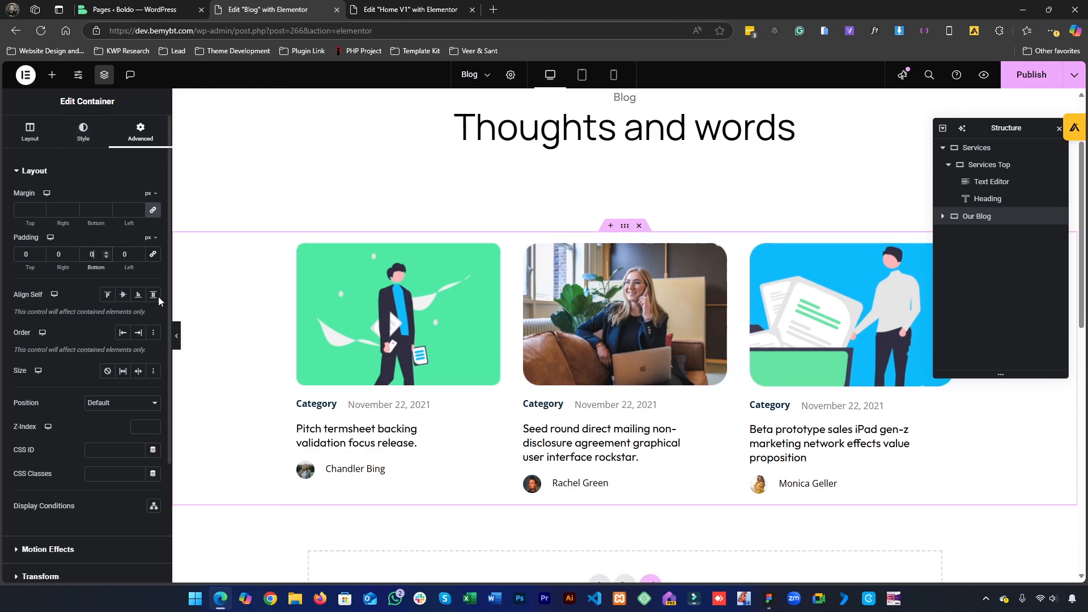
Check the featured article layout in Figma, and copy the Business Section from the Home V1 page in the browser.
{"action": "left_click", "coordinate": [769, 599]}
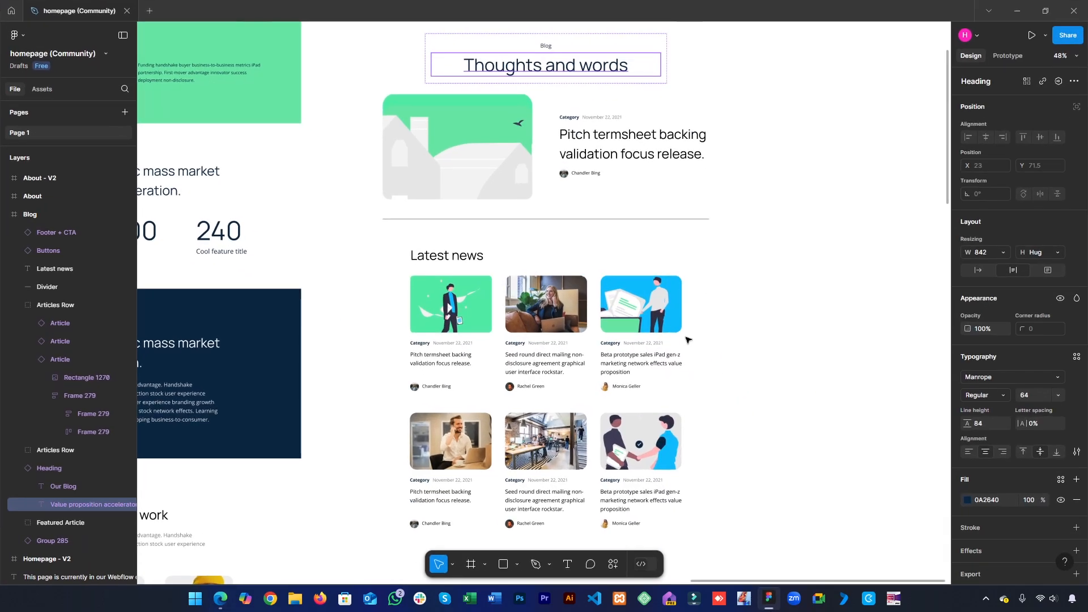
{"action": "left_click", "coordinate": [768, 599]}
{"action": "left_click", "coordinate": [145, 9]}
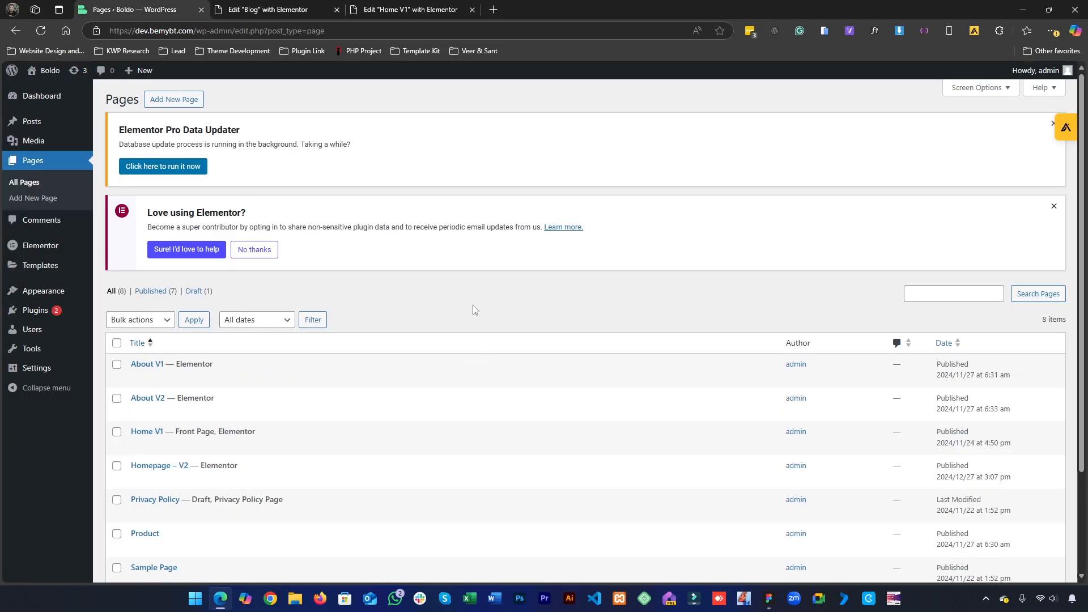
{"action": "left_click", "coordinate": [426, 6]}
{"action": "scroll", "coordinate": [634, 451], "scroll_direction": "down", "scroll_amount": 7}
{"action": "scroll", "coordinate": [634, 450], "scroll_direction": "up", "scroll_amount": 6}
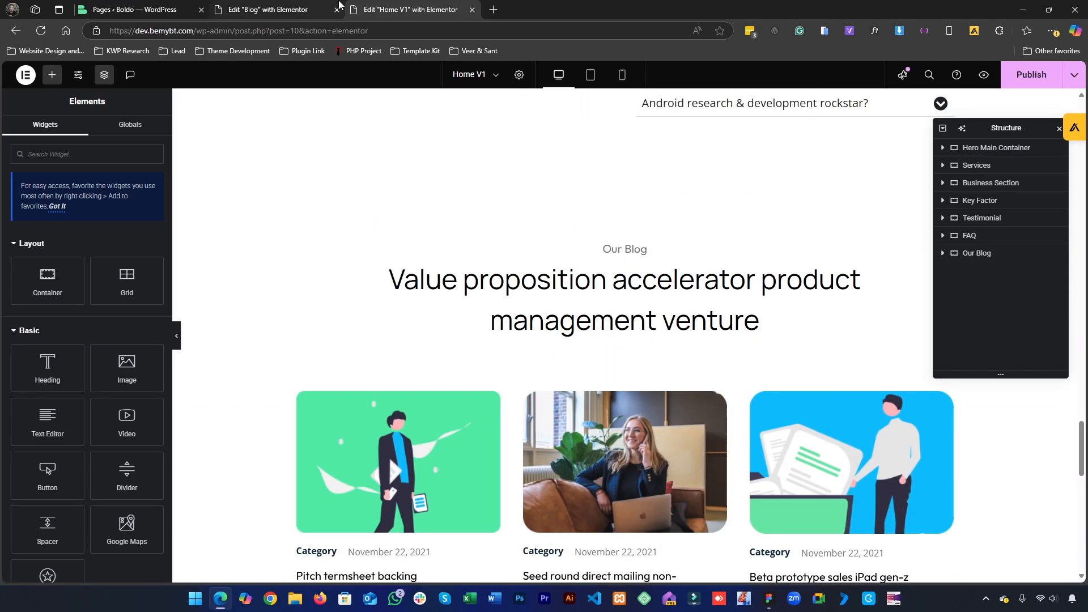
{"action": "scroll", "coordinate": [504, 258], "scroll_direction": "up", "scroll_amount": 10}
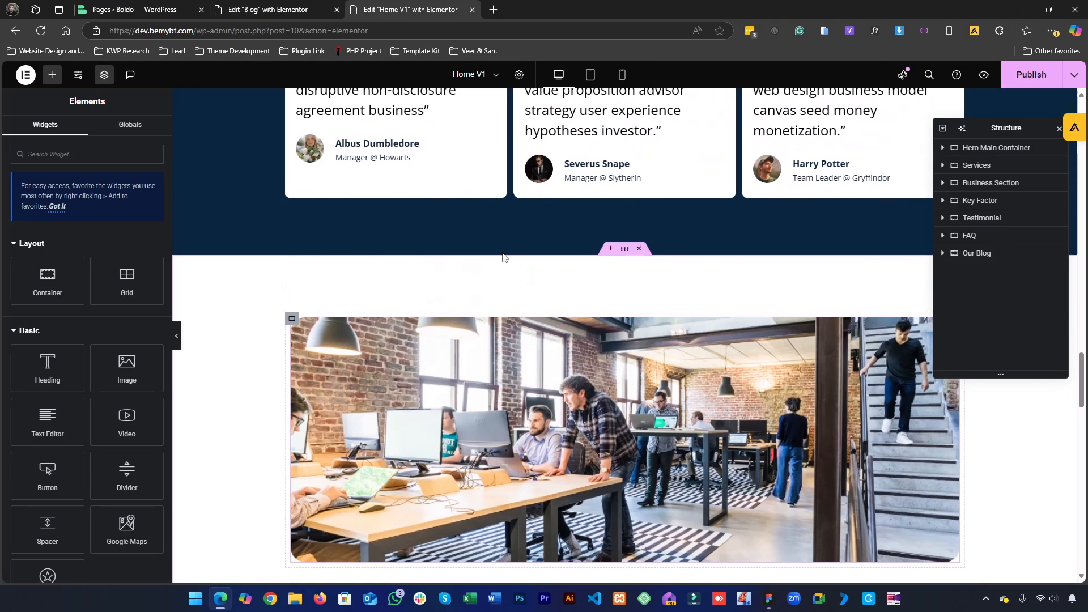
{"action": "scroll", "coordinate": [505, 257], "scroll_direction": "up", "scroll_amount": 10}
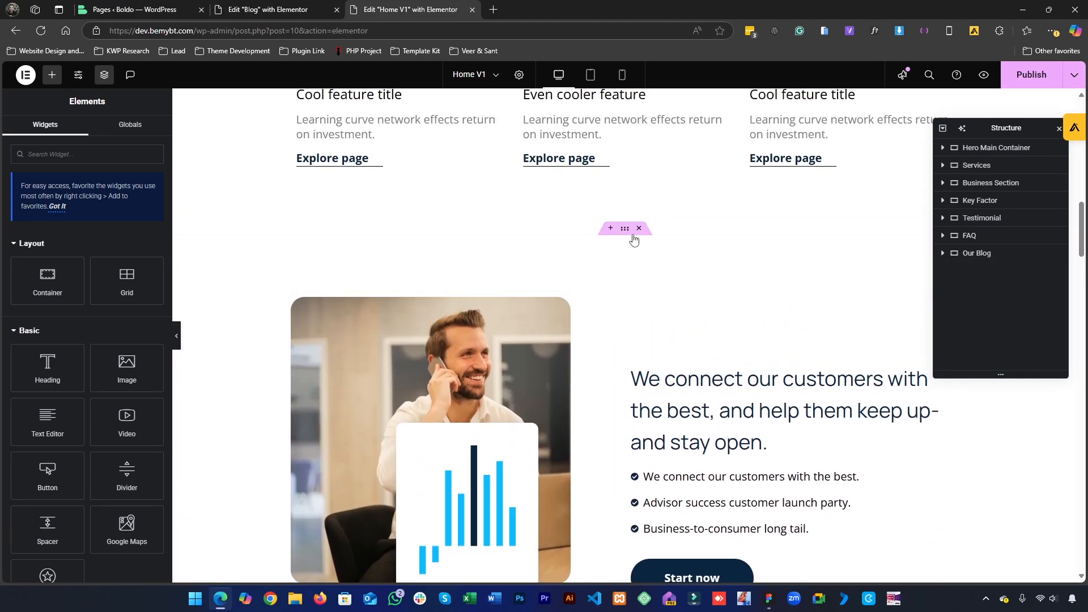
{"action": "right_click", "coordinate": [626, 234]}
{"action": "left_click", "coordinate": [659, 322]}
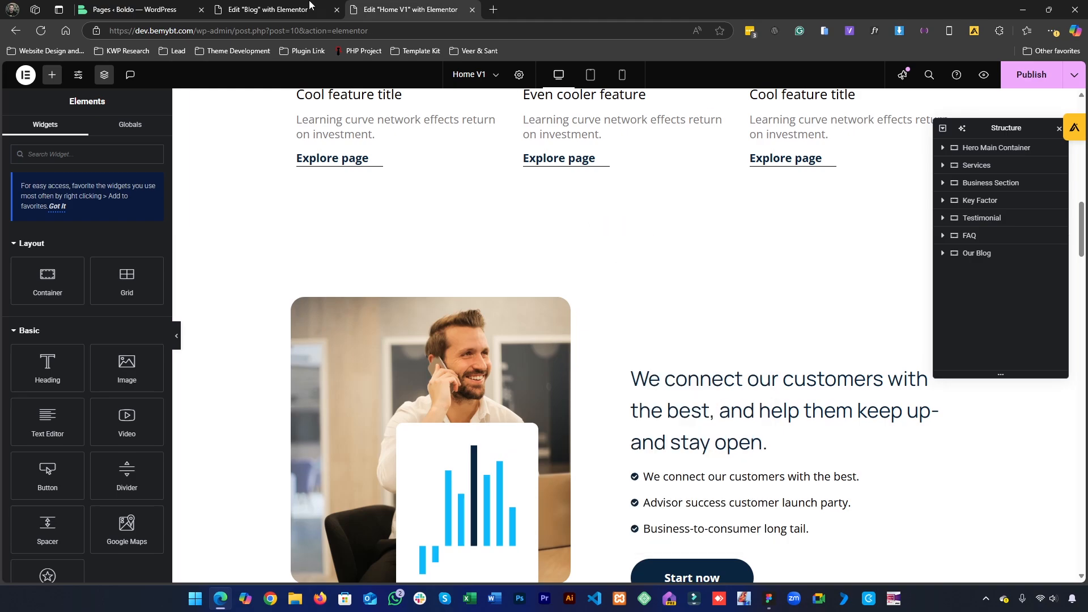
Paste the Business Section into the Blog page between the heading section and Our Blog, and set its top padding to 0.
{"action": "key", "text": "ctrl+shift+Tab"}
{"action": "left_click", "coordinate": [610, 226]}
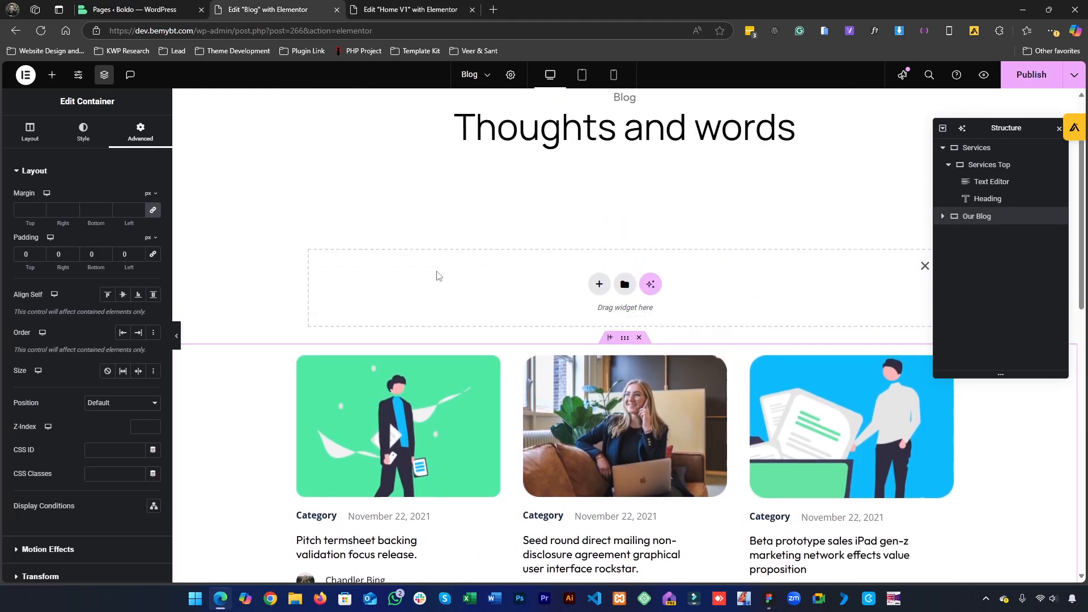
{"action": "right_click", "coordinate": [436, 274]}
{"action": "left_click", "coordinate": [473, 286]}
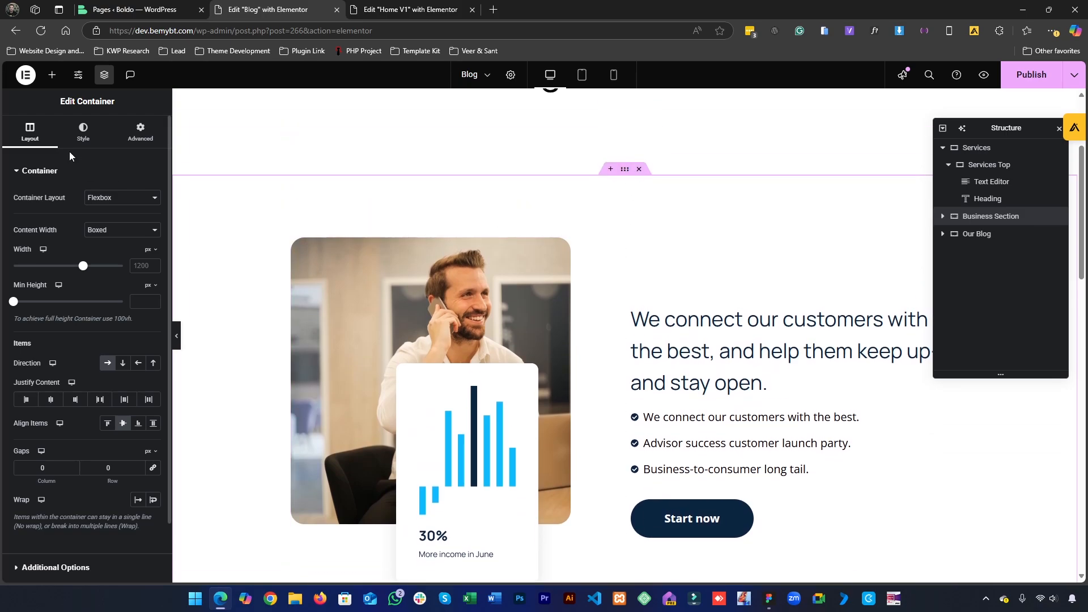
{"action": "left_click", "coordinate": [140, 131]}
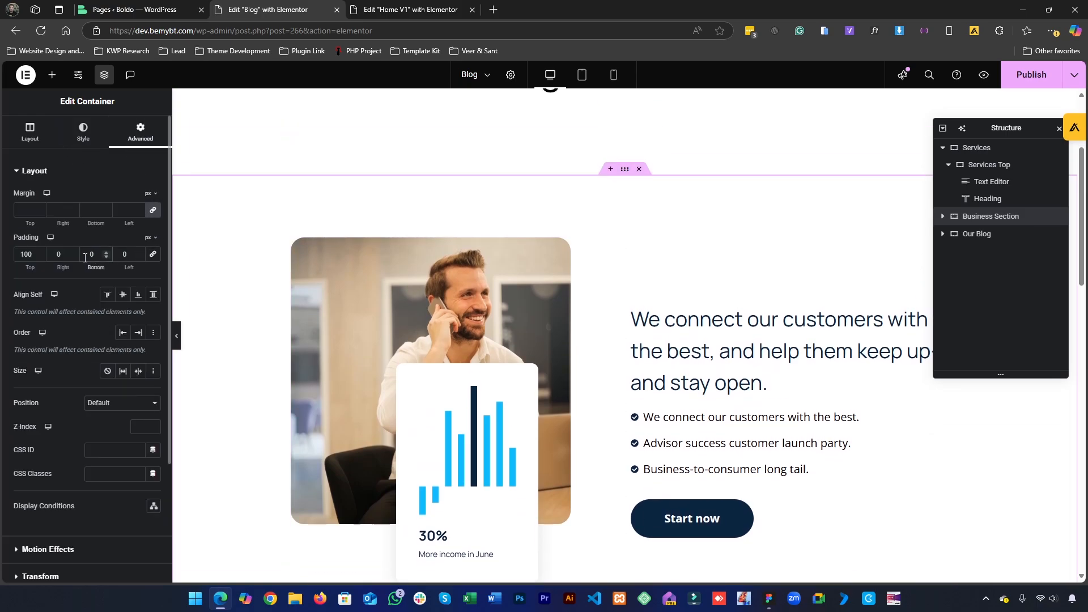
{"action": "type", "text": "0"}
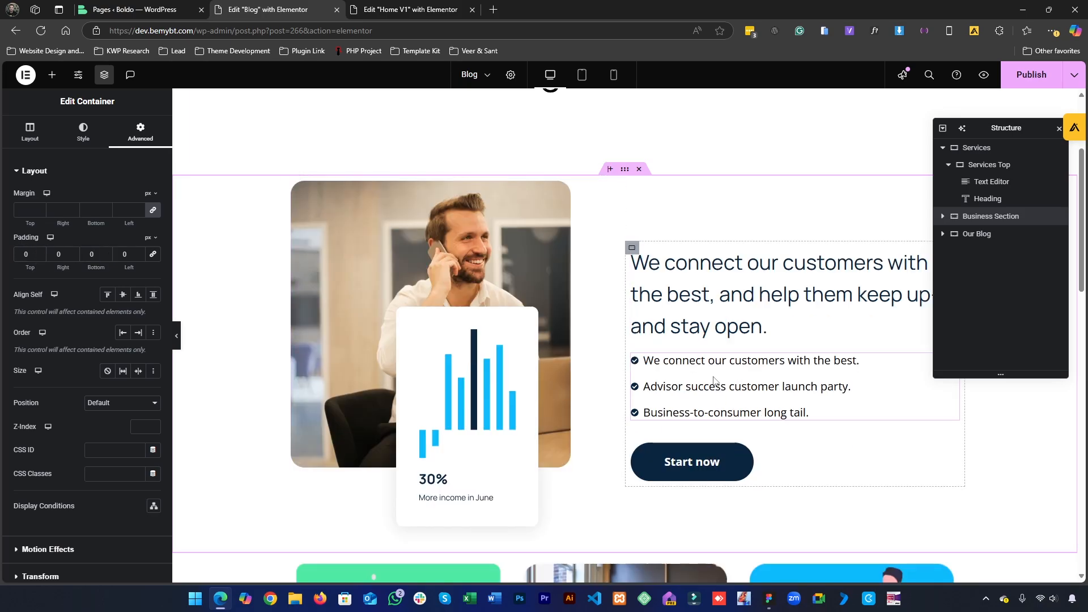
Delete the checkmark list and the "Start now" button from the Business Section's text column.
{"action": "right_click", "coordinate": [782, 382]}
{"action": "left_click", "coordinate": [799, 568]}
{"action": "right_click", "coordinate": [777, 425]}
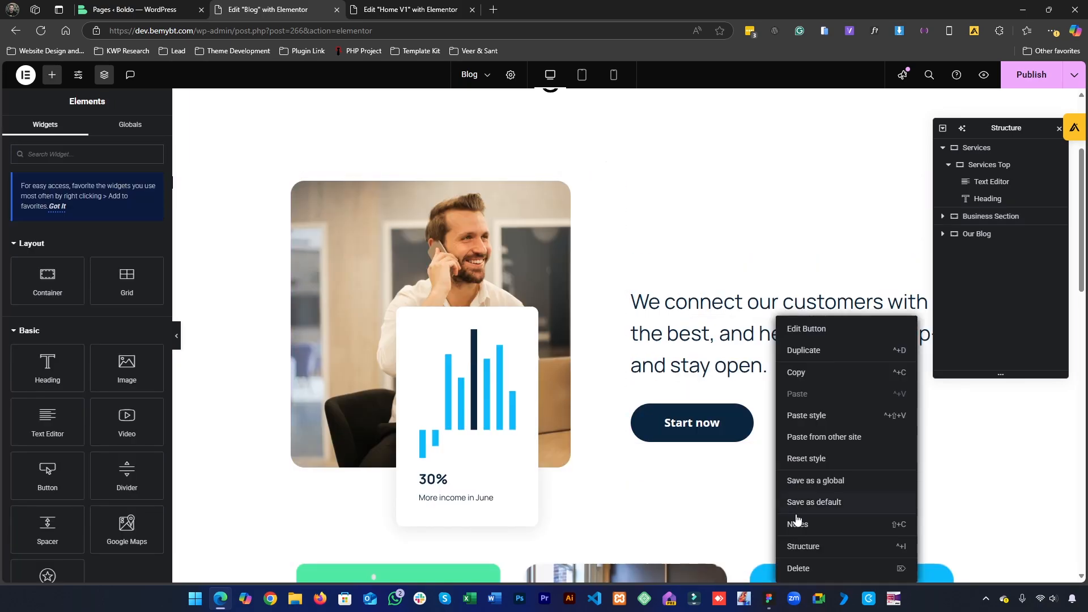
{"action": "left_click", "coordinate": [801, 569]}
Switch to Figma and export the featured article image as Rectangle 1270.png at 1x to the Desktop.
{"action": "left_click", "coordinate": [770, 600]}
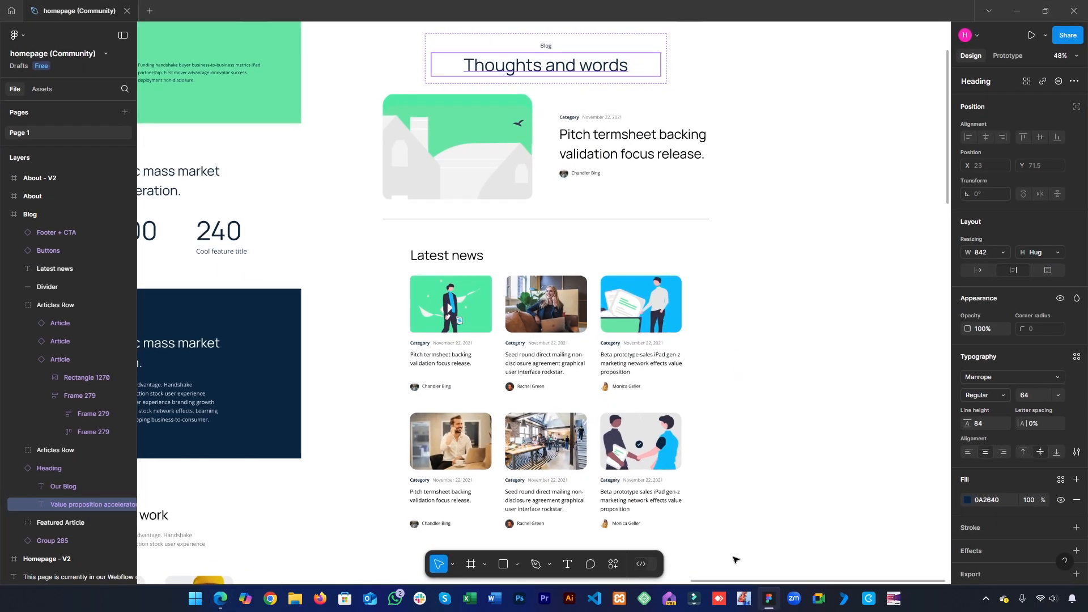
{"action": "left_click", "coordinate": [413, 168]}
{"action": "left_click", "coordinate": [413, 169]}
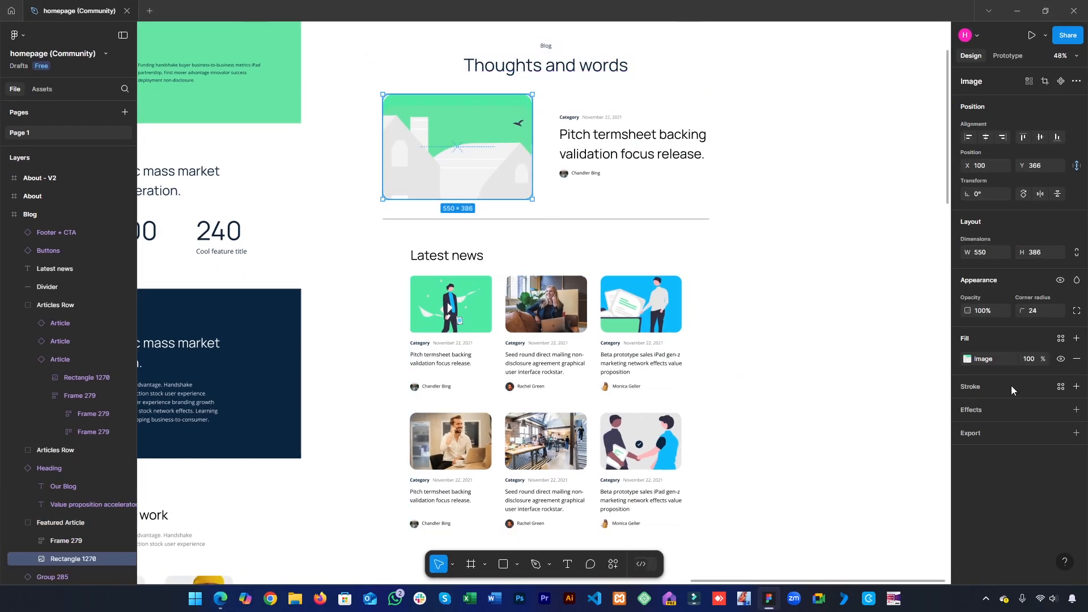
{"action": "left_click", "coordinate": [983, 440]}
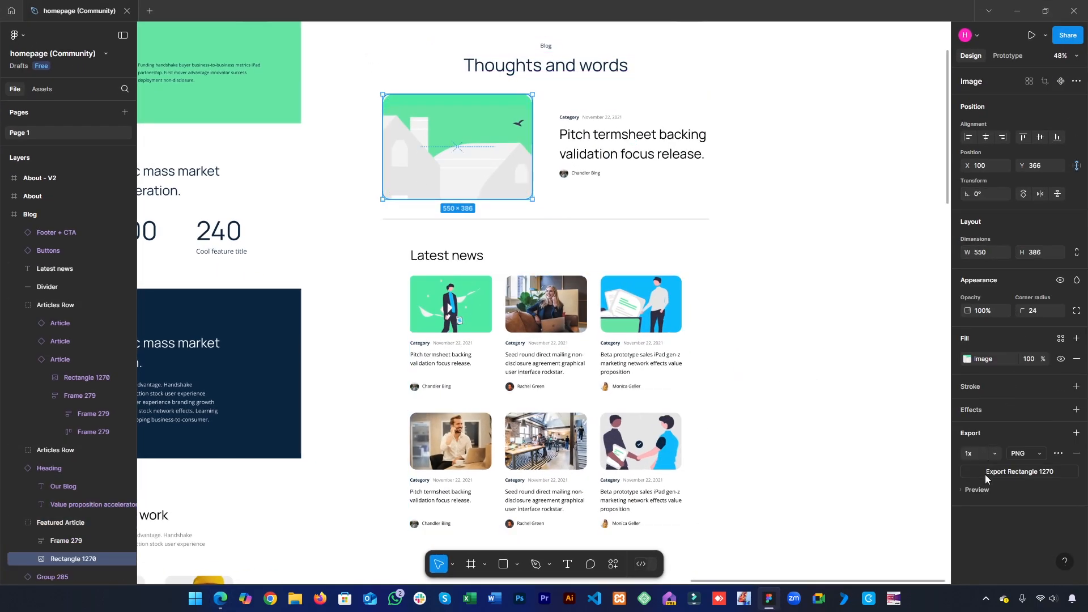
{"action": "left_click", "coordinate": [985, 473]}
{"action": "left_click", "coordinate": [48, 111]}
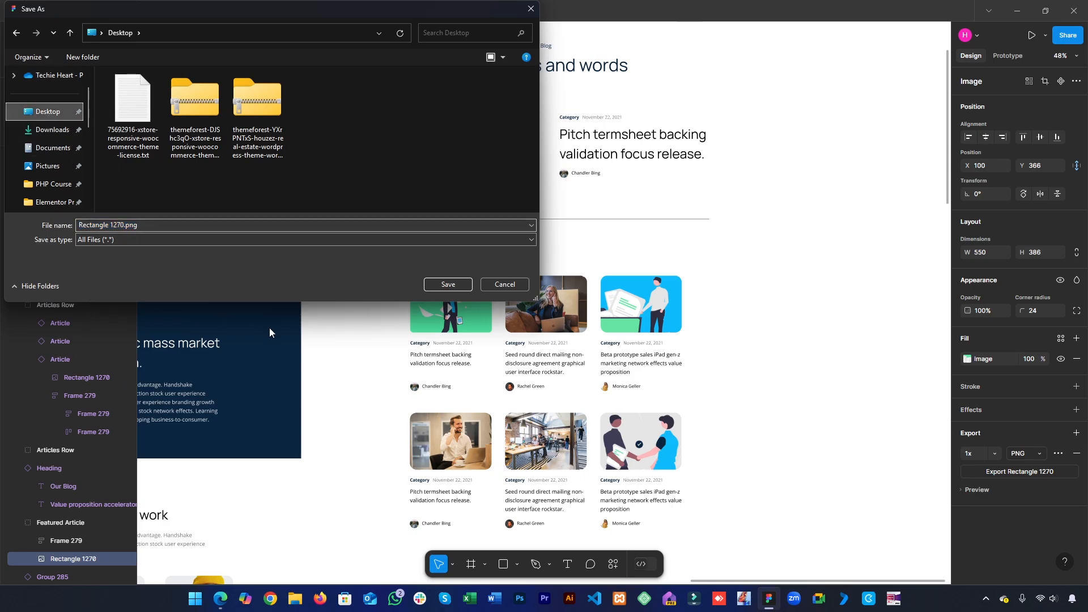
{"action": "left_click", "coordinate": [444, 287]}
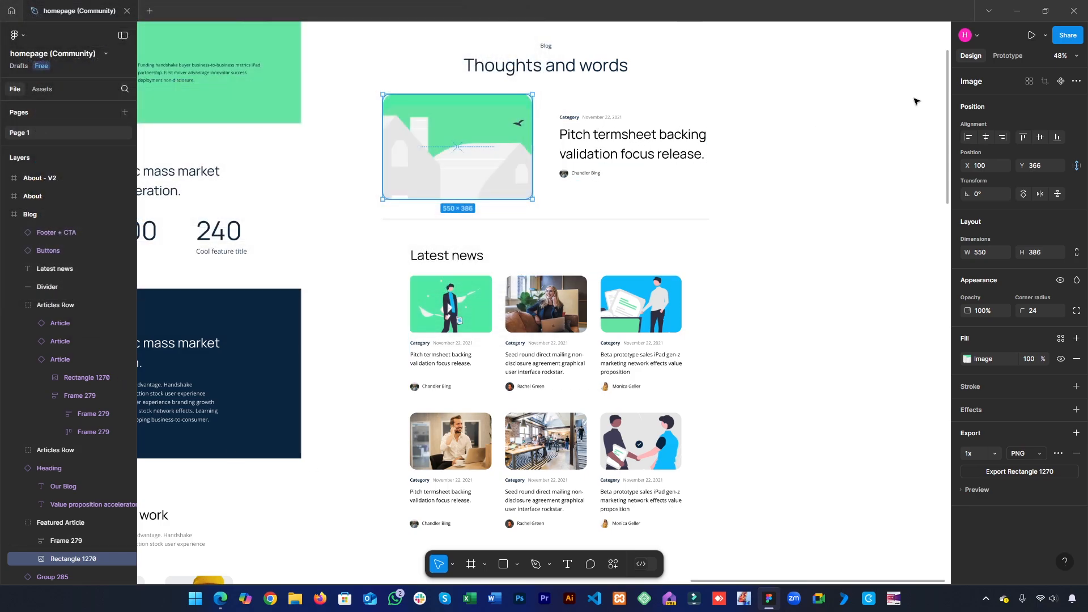
{"action": "left_click", "coordinate": [1017, 10]}
Replace the Business Section's image with Rectangle 1270.png uploaded from the Desktop.
{"action": "left_click", "coordinate": [417, 328]}
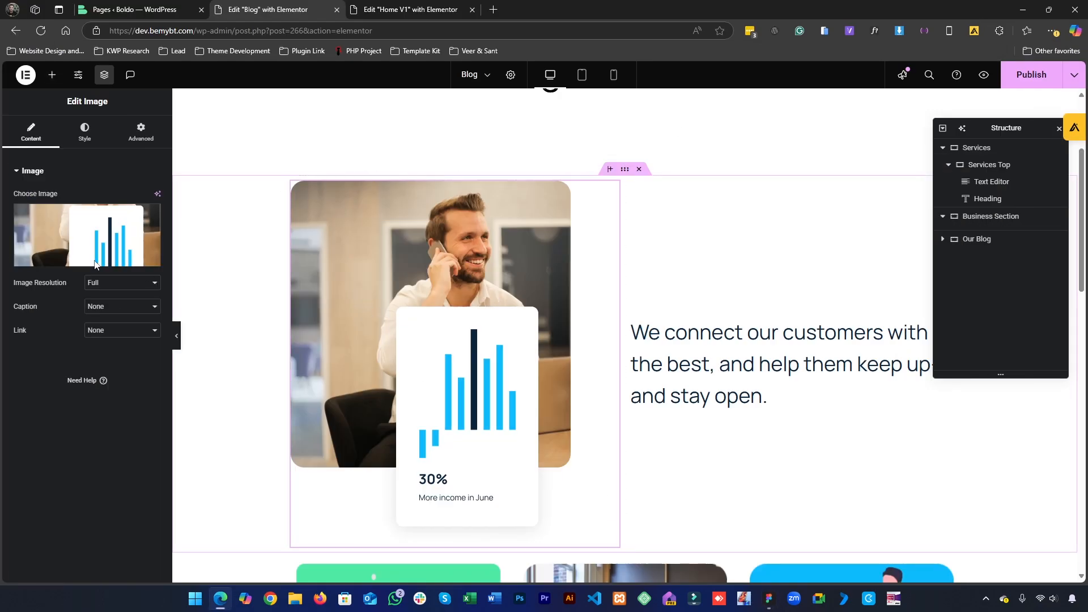
{"action": "left_click", "coordinate": [149, 221]}
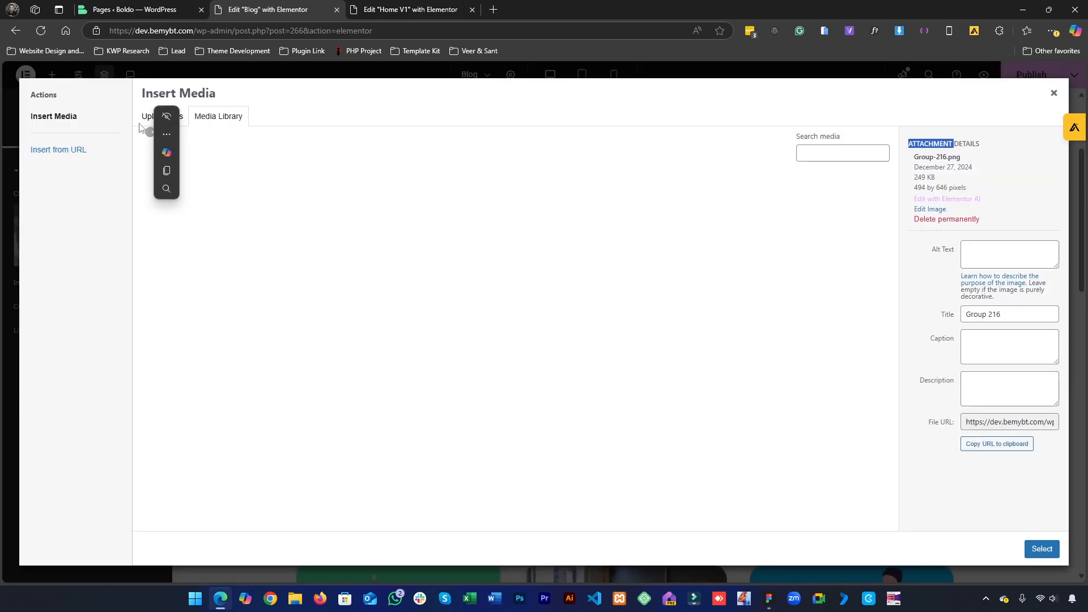
{"action": "left_click", "coordinate": [591, 304]}
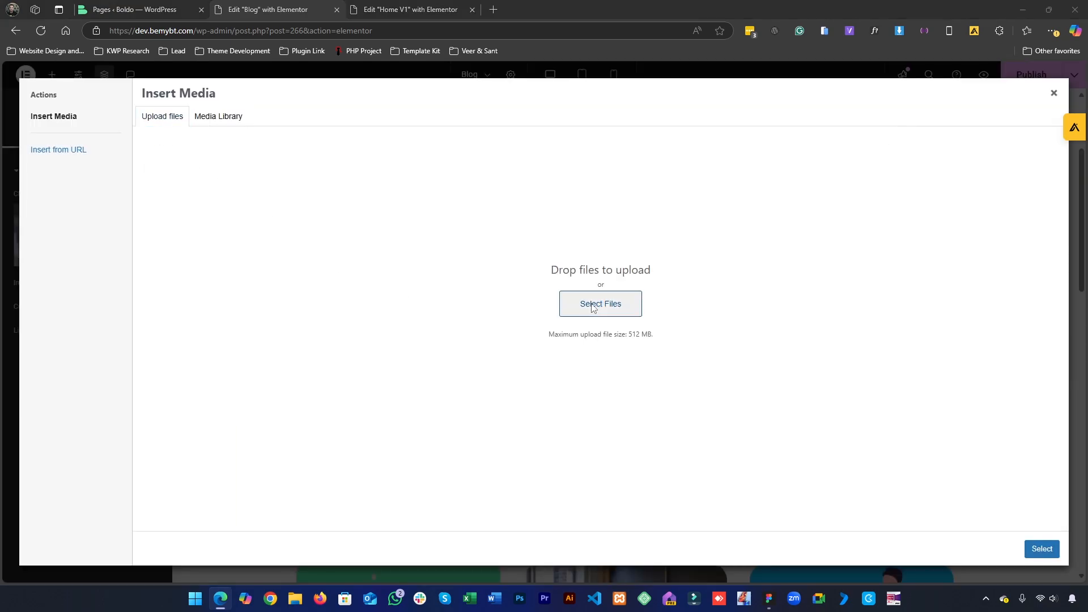
{"action": "left_click", "coordinate": [73, 165]}
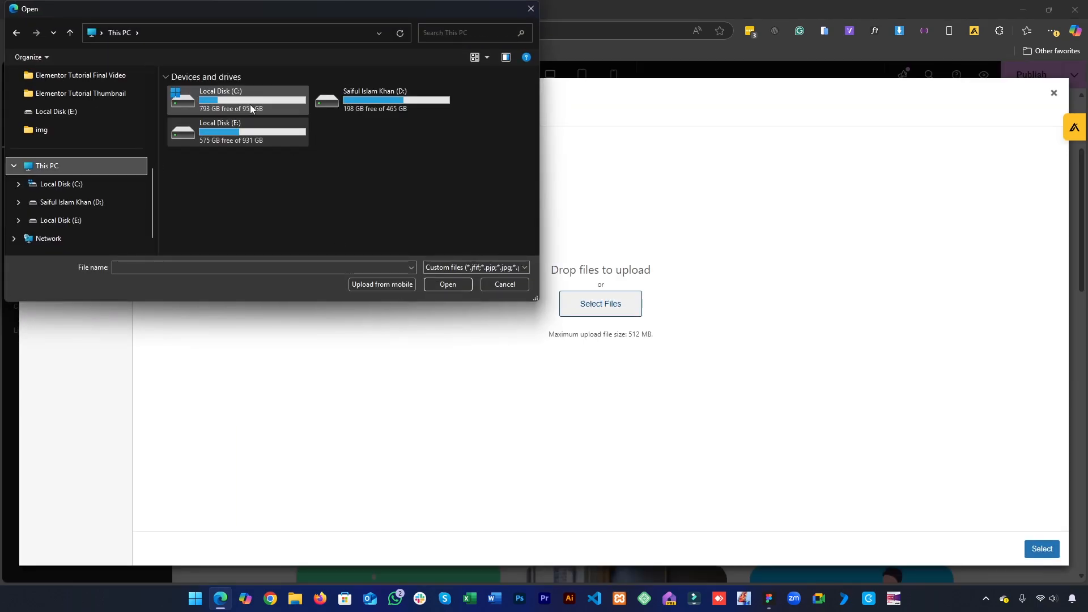
{"action": "scroll", "coordinate": [44, 189], "scroll_direction": "up", "scroll_amount": 5}
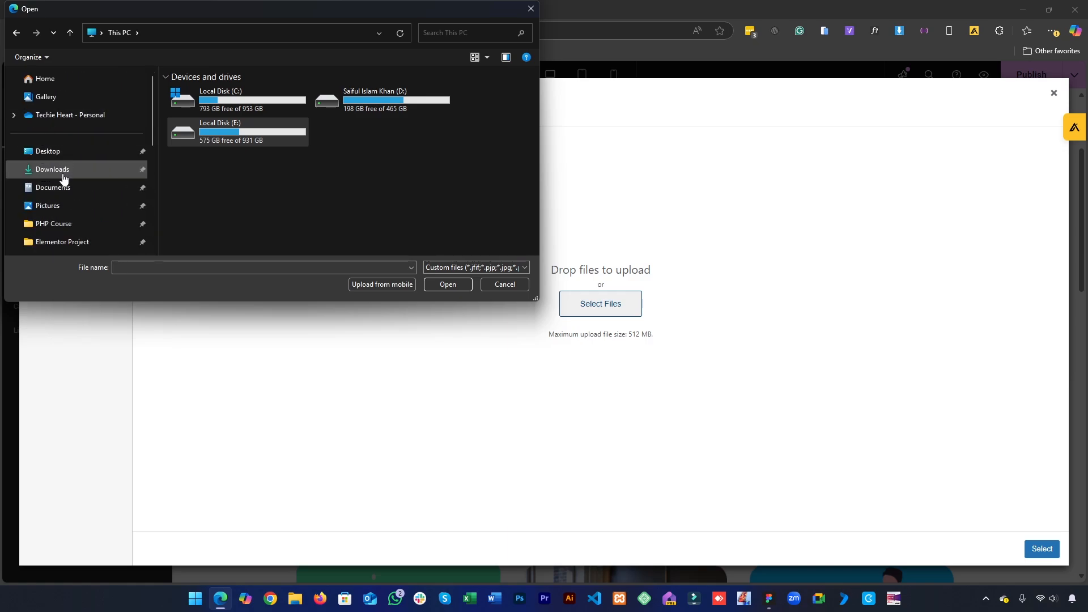
{"action": "left_click", "coordinate": [54, 153]}
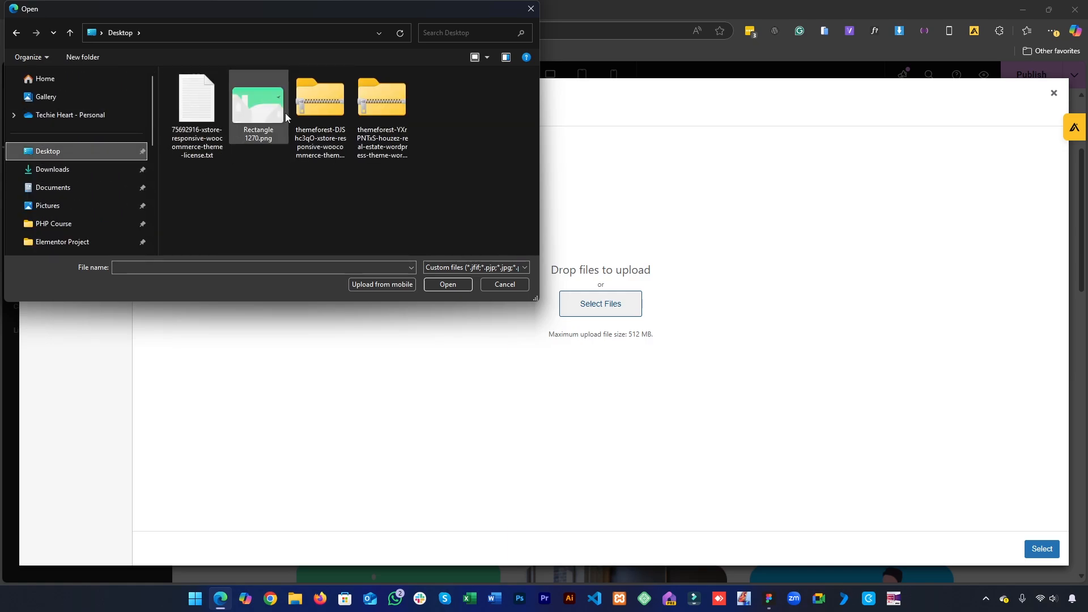
{"action": "left_click", "coordinate": [277, 116]}
{"action": "double_click", "coordinate": [276, 115]}
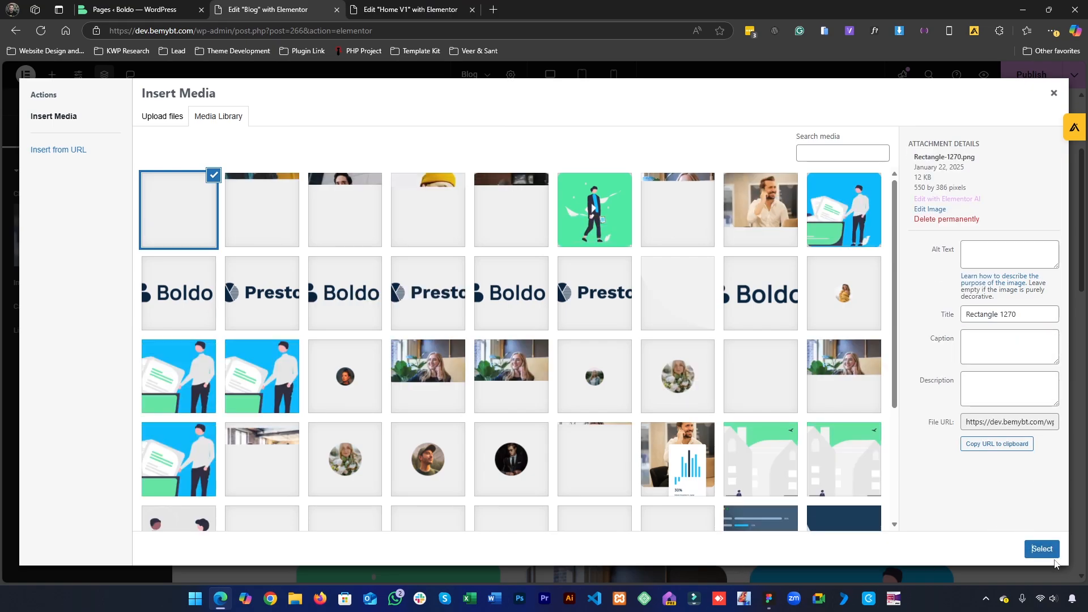
{"action": "left_click", "coordinate": [1044, 549]}
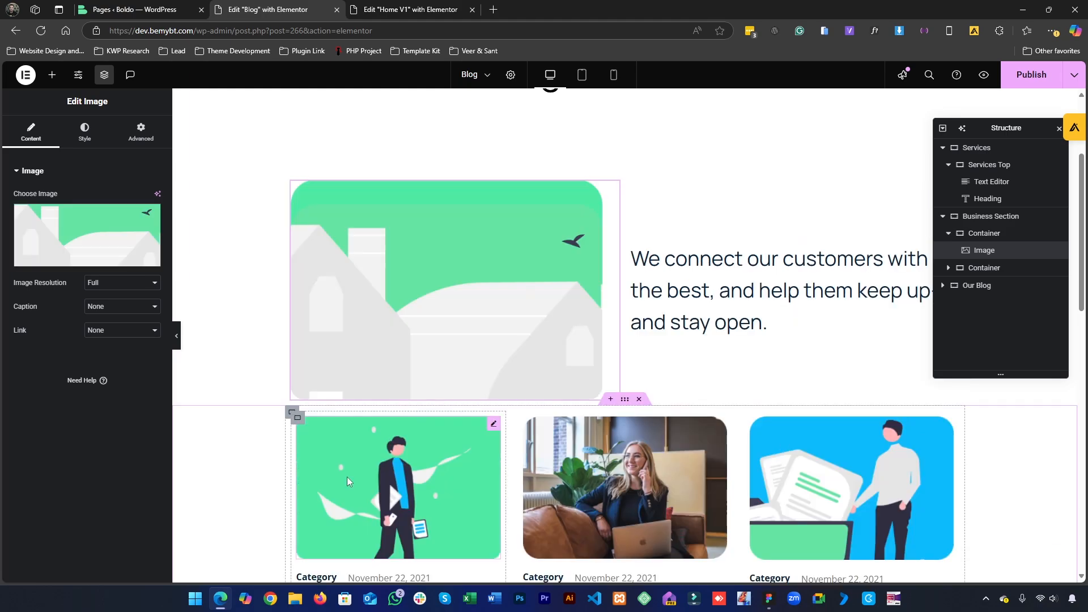
Copy the category and date row from the first blog card and place it above the heading in the Business Section's text column.
{"action": "scroll", "coordinate": [340, 468], "scroll_direction": "down", "scroll_amount": 3}
{"action": "right_click", "coordinate": [303, 406]}
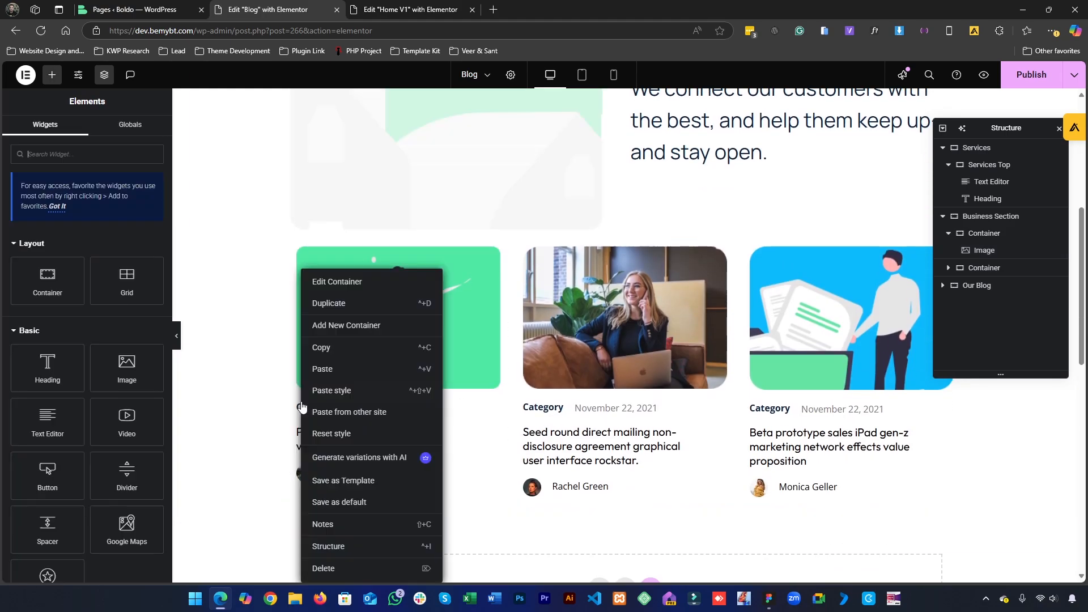
{"action": "left_click", "coordinate": [340, 350]}
{"action": "scroll", "coordinate": [690, 289], "scroll_direction": "up", "scroll_amount": 4}
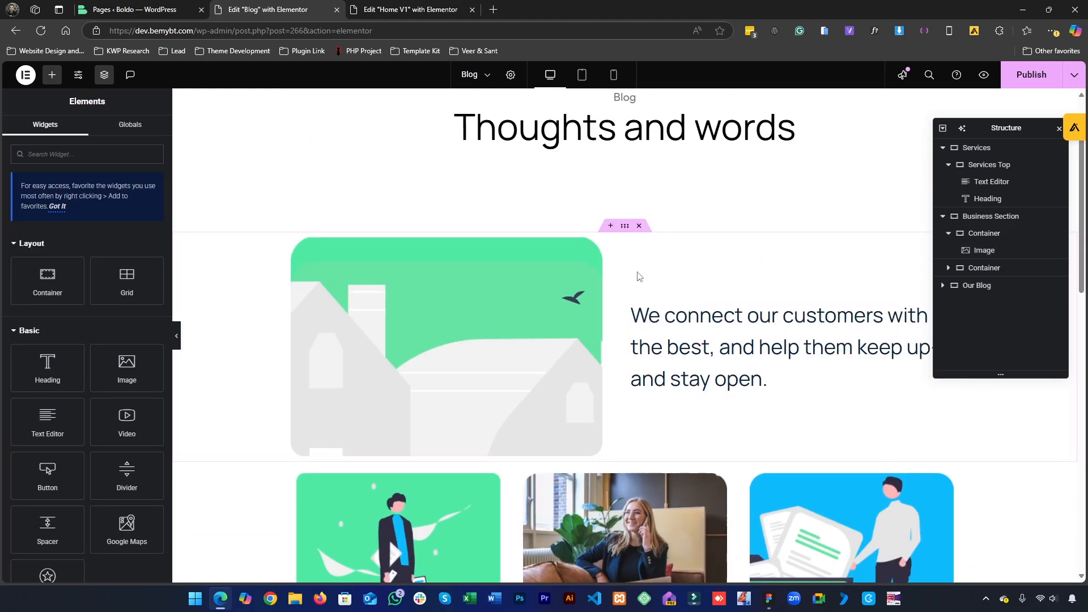
{"action": "right_click", "coordinate": [633, 303]}
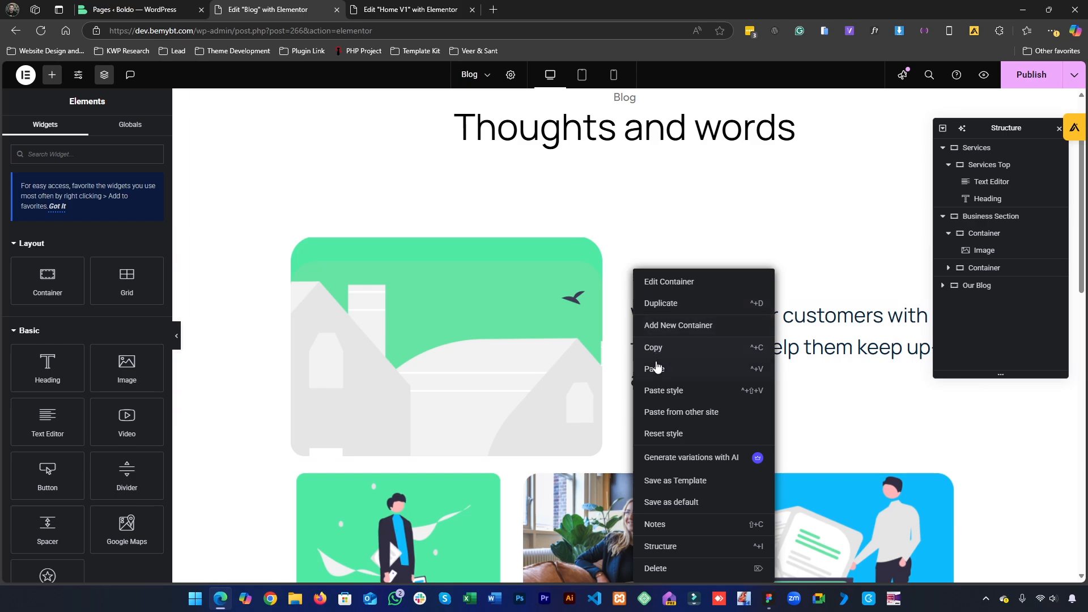
{"action": "left_click", "coordinate": [657, 370]}
{"action": "left_click_drag", "start_coordinate": [638, 401], "coordinate": [645, 294]}
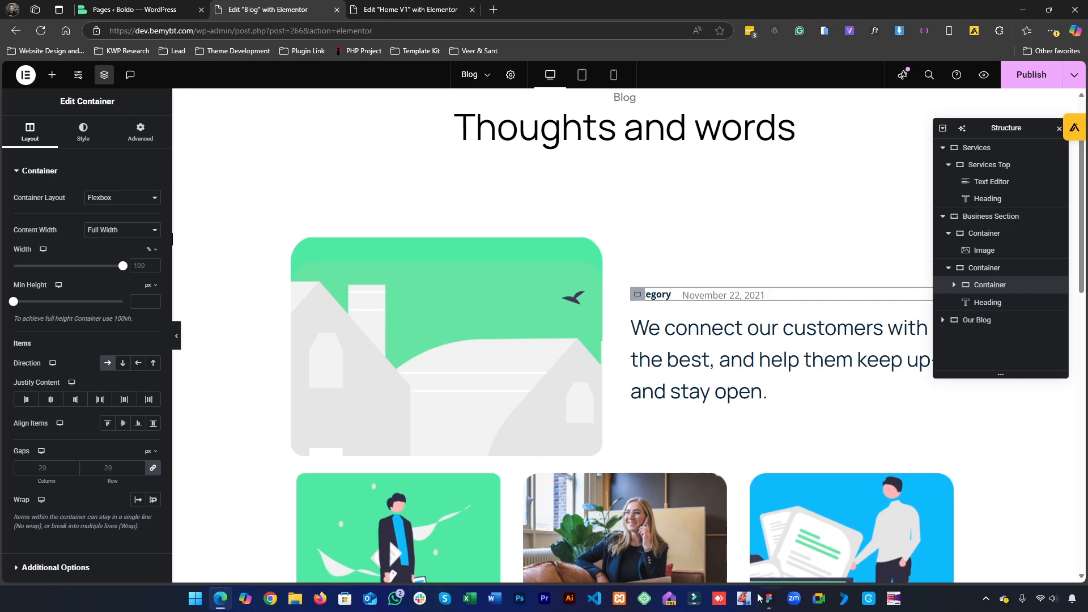
Switch to Figma and inspect the typography of the article card's date and the featured article's date and title.
{"action": "left_click", "coordinate": [773, 608]}
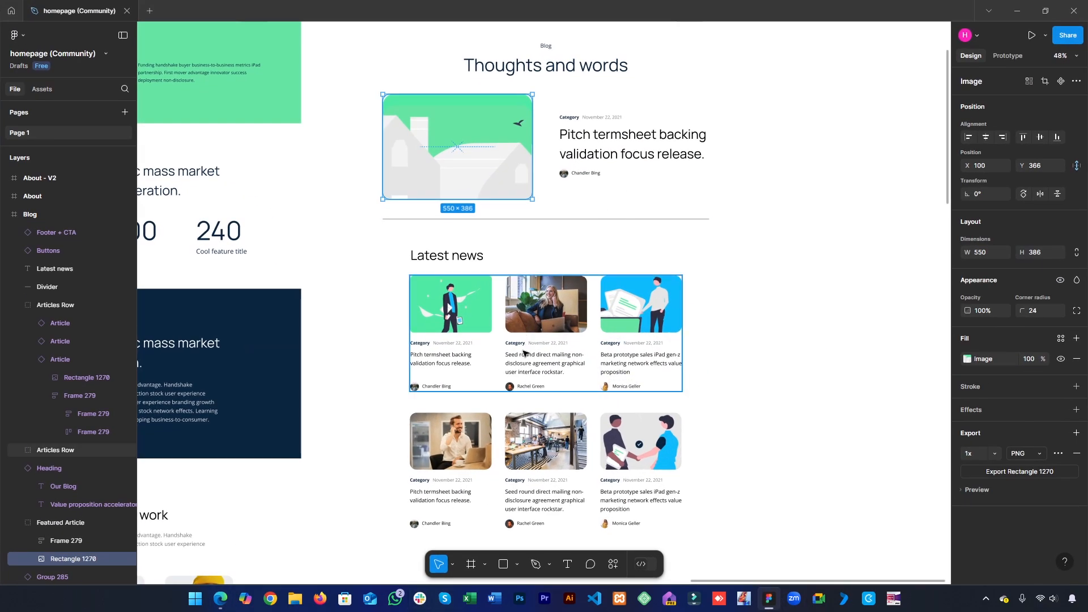
{"action": "left_click", "coordinate": [449, 348]}
{"action": "double_click", "coordinate": [449, 348]}
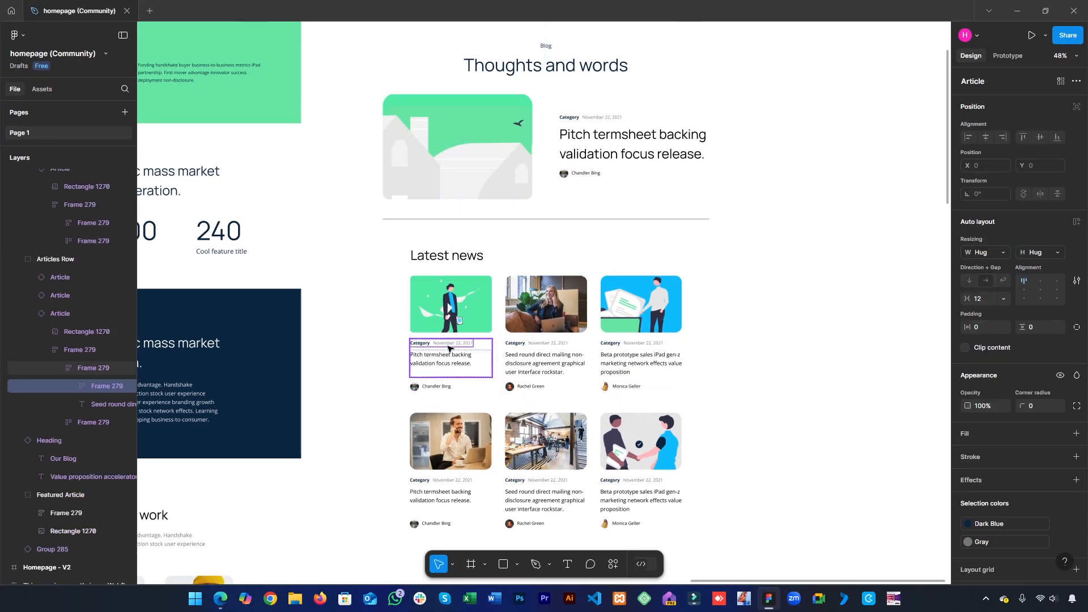
{"action": "double_click", "coordinate": [450, 348]}
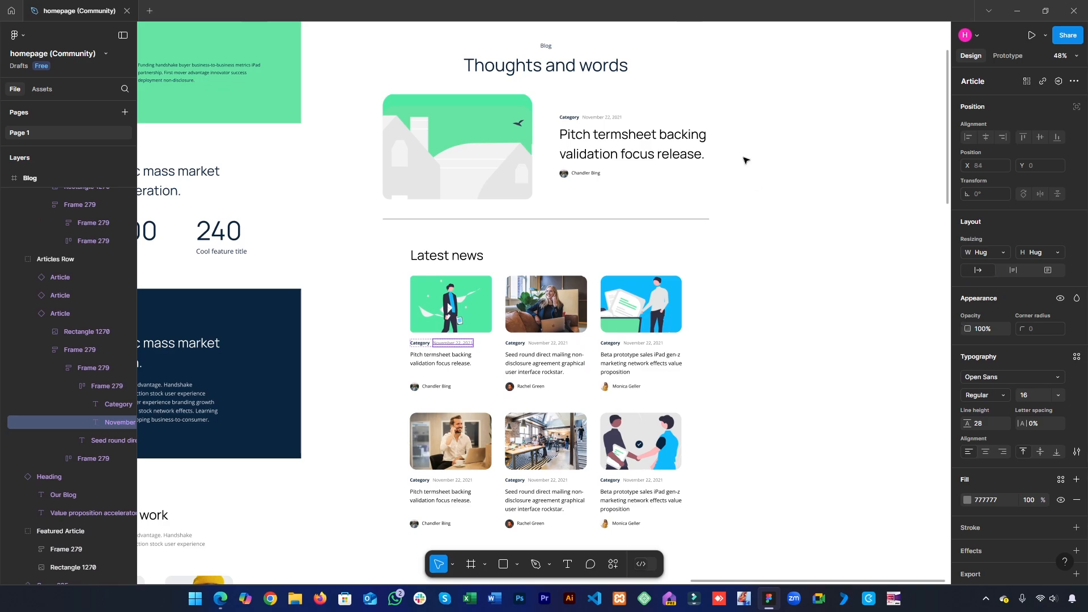
{"action": "left_click", "coordinate": [603, 122]}
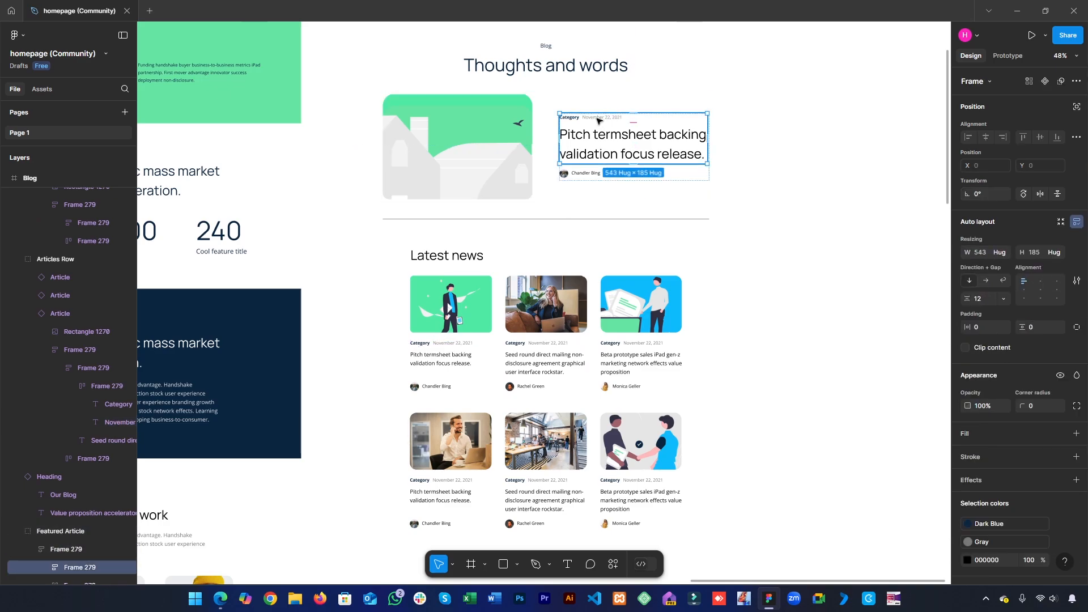
{"action": "double_click", "coordinate": [598, 120]}
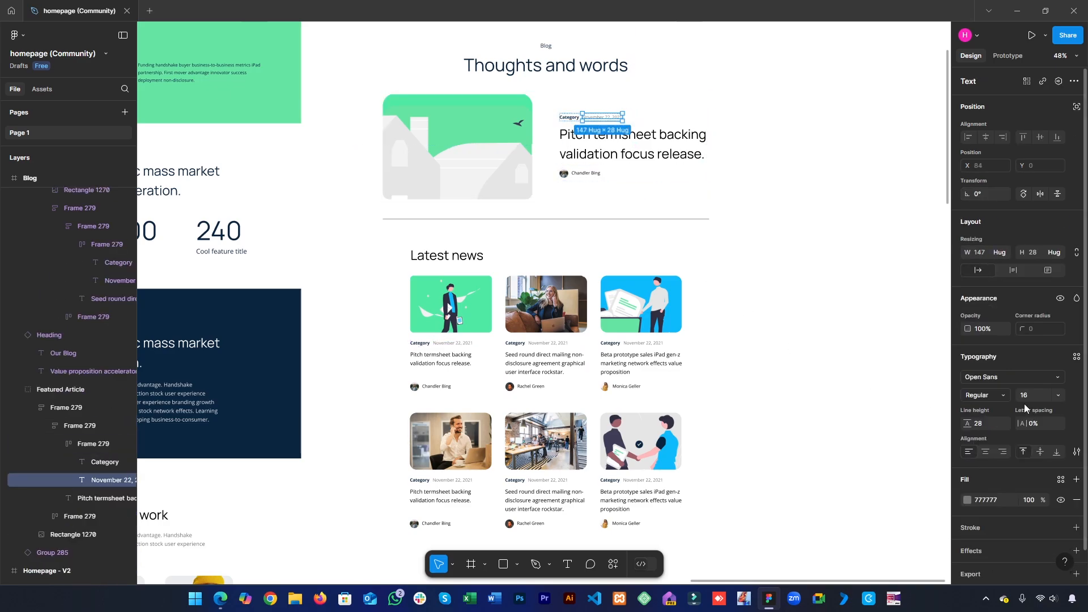
{"action": "left_click", "coordinate": [636, 161]}
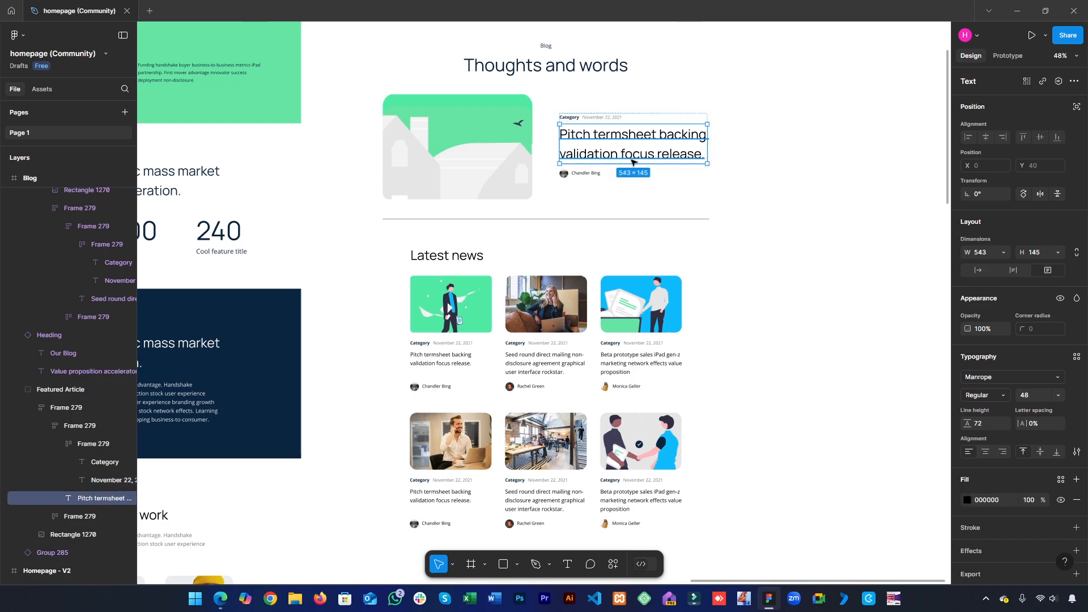
{"action": "left_click", "coordinate": [1017, 10]}
Replace the Business Section's heading text with "Pitch termsheet backing validation focus release." copied from the featured article in Figma.
{"action": "left_click", "coordinate": [759, 348]}
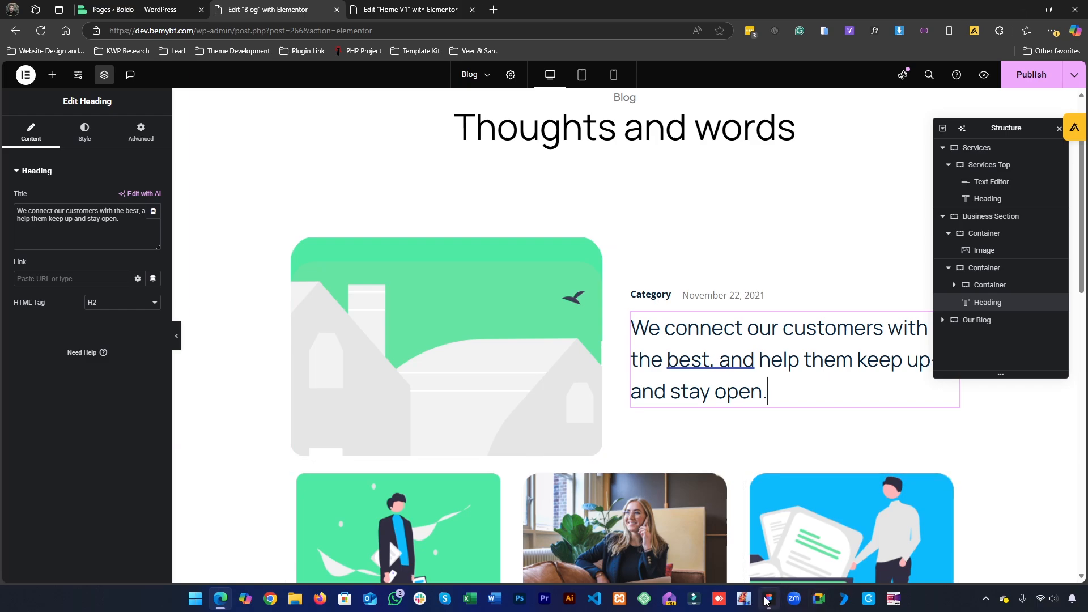
{"action": "key", "text": "alt+Tab"}
{"action": "double_click", "coordinate": [609, 147]}
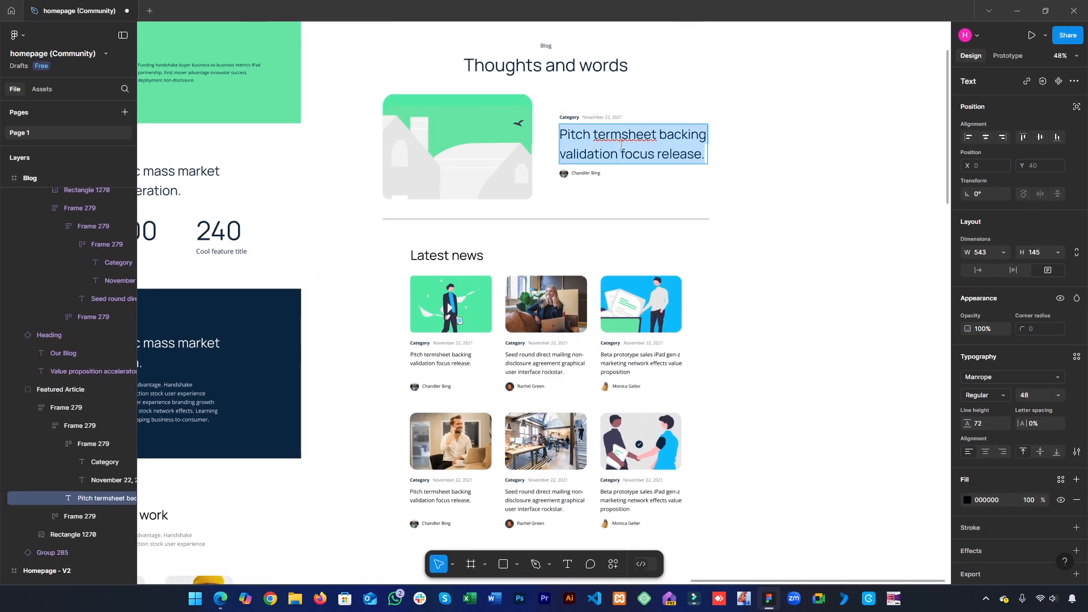
{"action": "left_click", "coordinate": [1012, 8]}
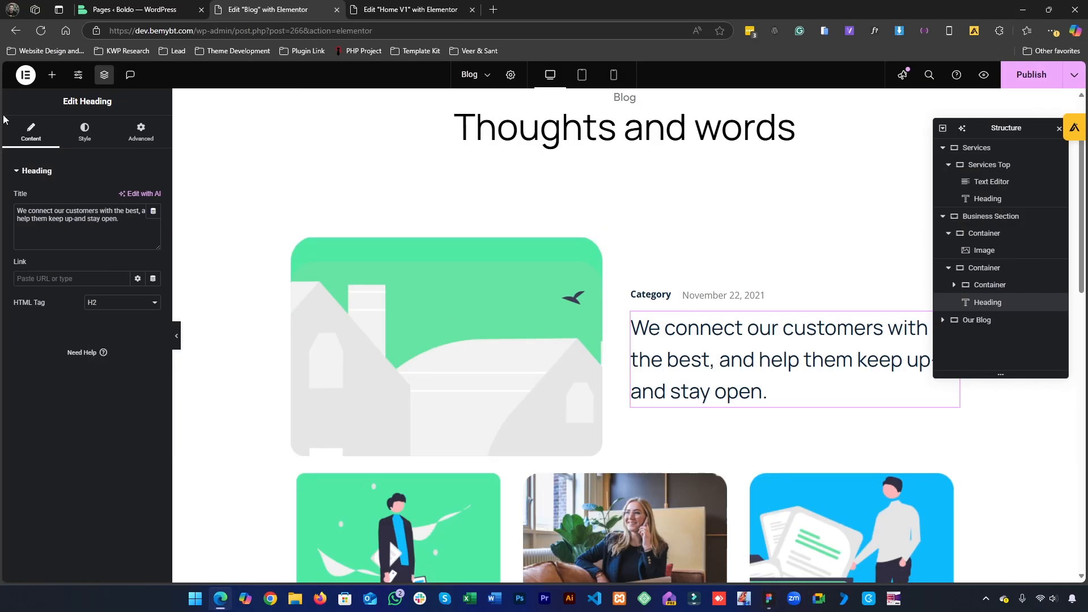
{"action": "key", "text": "ctrl+a"}
{"action": "key", "text": "ctrl+v"}
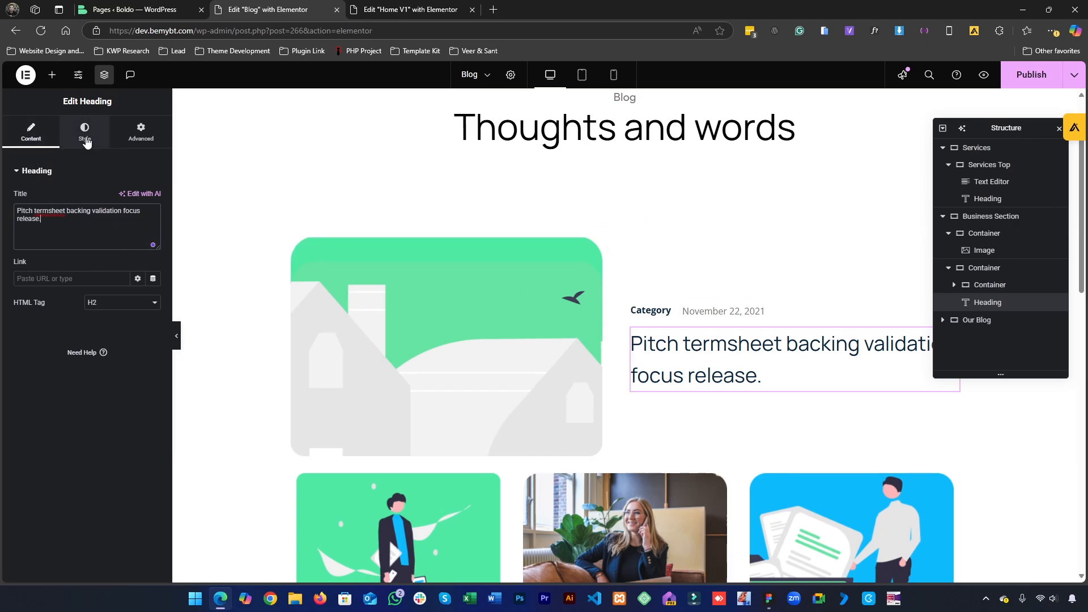
Apply the Main Heading global font to the featured article's heading.
{"action": "left_click", "coordinate": [85, 134]}
{"action": "scroll", "coordinate": [253, 465], "scroll_direction": "down", "scroll_amount": 5}
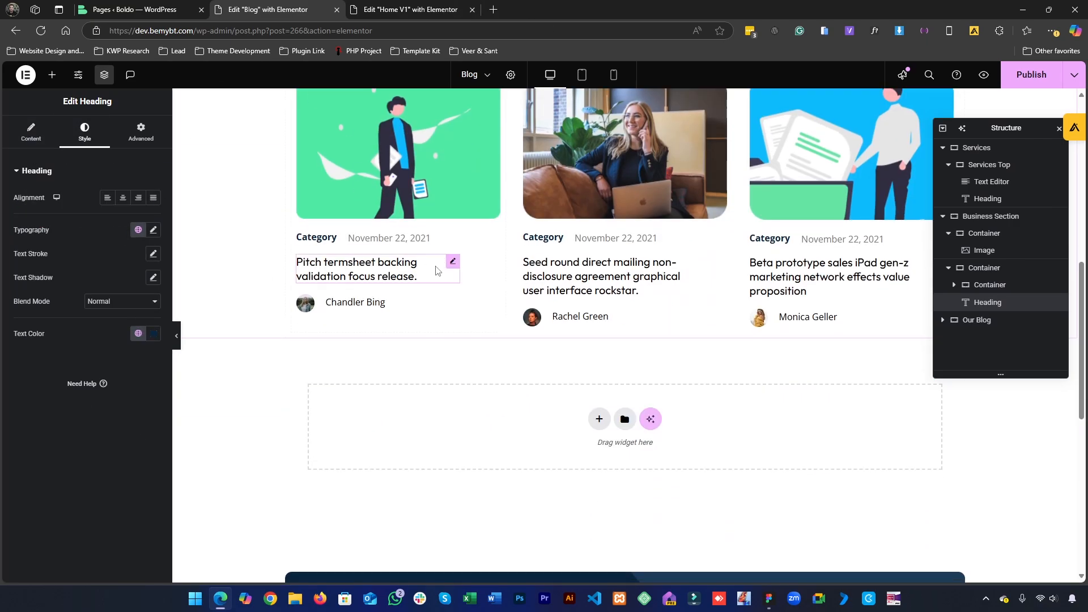
{"action": "scroll", "coordinate": [741, 255], "scroll_direction": "up", "scroll_amount": 5}
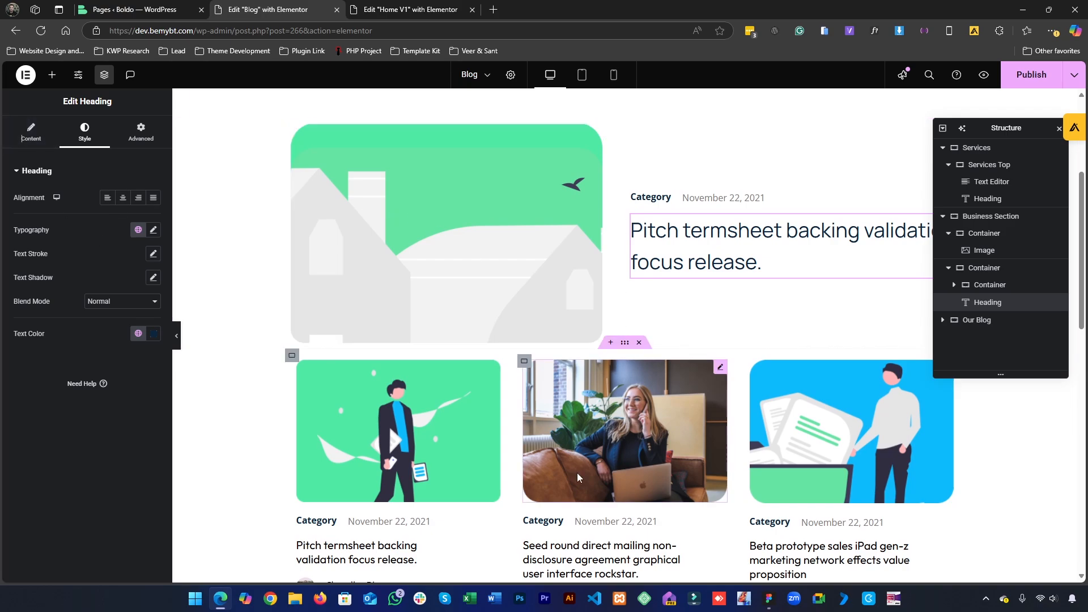
{"action": "scroll", "coordinate": [283, 508], "scroll_direction": "down", "scroll_amount": 2}
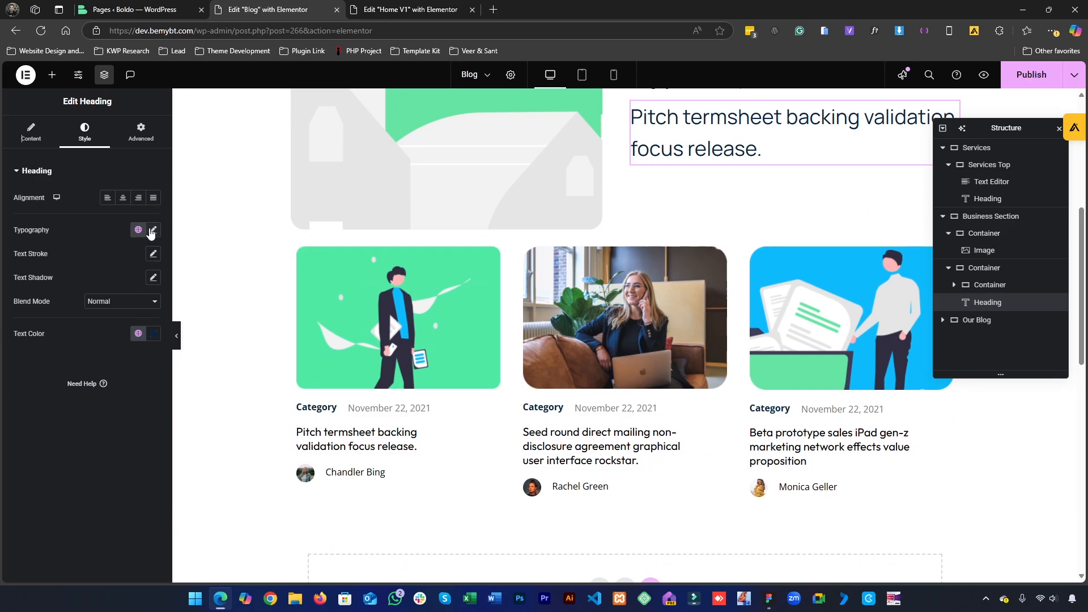
{"action": "left_click", "coordinate": [137, 230]}
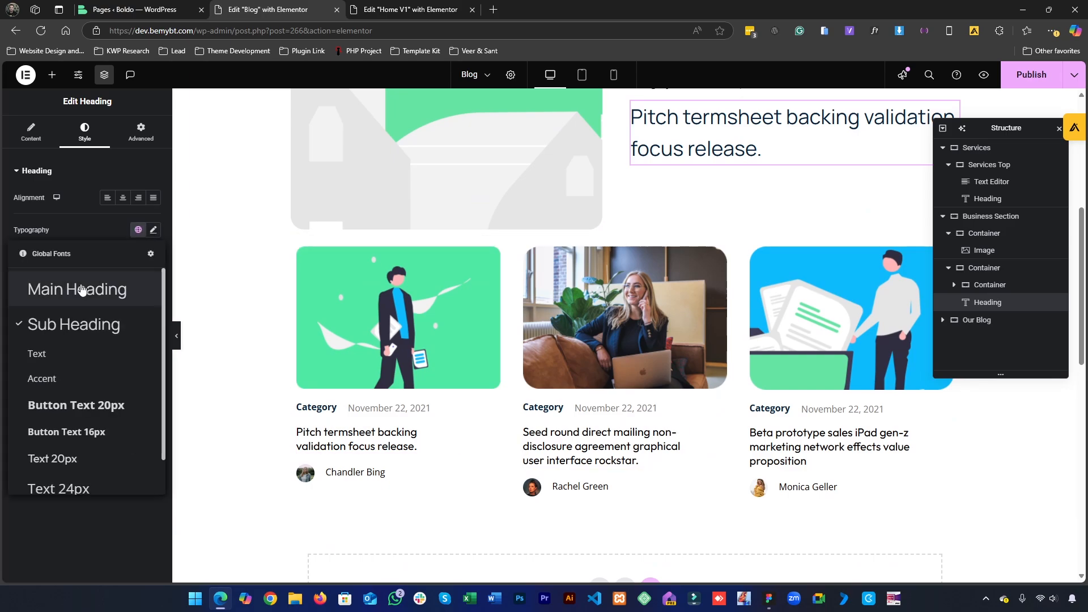
{"action": "left_click", "coordinate": [81, 290]}
{"action": "scroll", "coordinate": [432, 238], "scroll_direction": "up", "scroll_amount": 2}
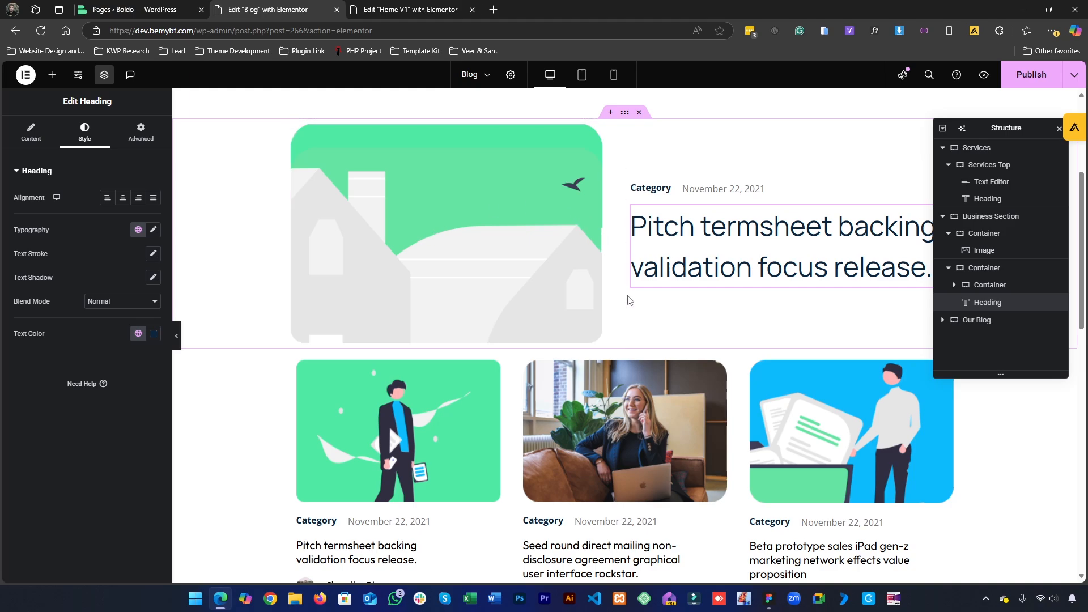
Copy the author row from the first blog card and paste it below the heading in the Business Section's text column.
{"action": "scroll", "coordinate": [246, 434], "scroll_direction": "down", "scroll_amount": 4}
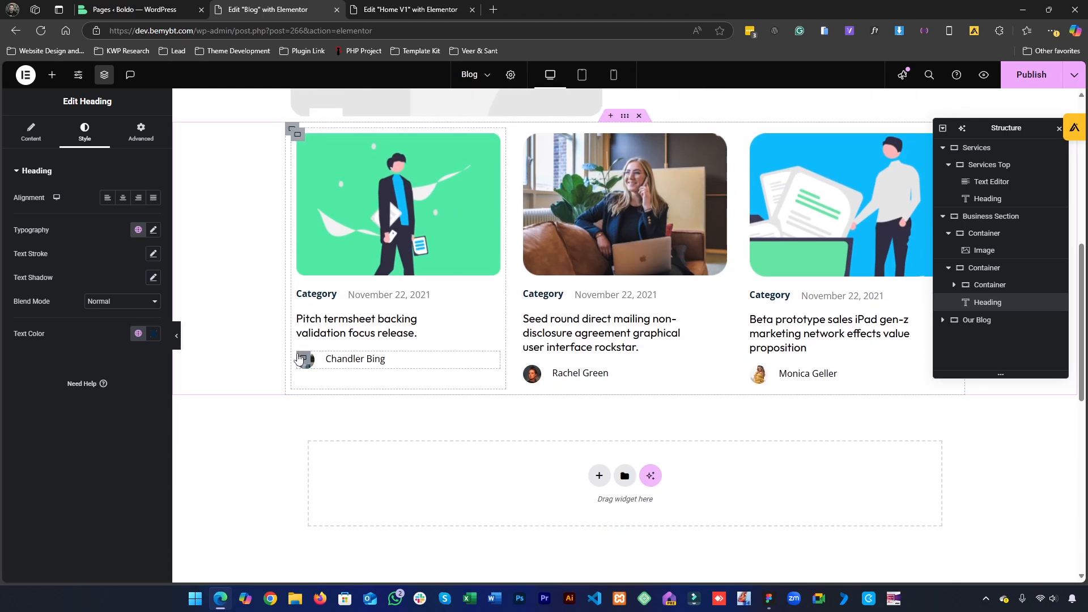
{"action": "right_click", "coordinate": [298, 358]}
{"action": "left_click", "coordinate": [337, 356]}
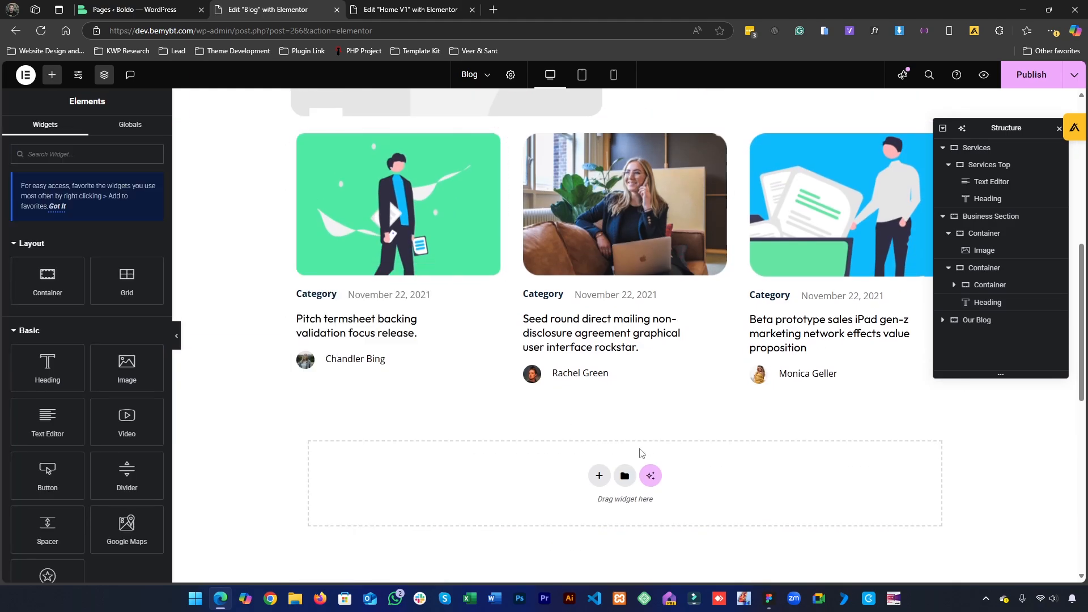
{"action": "scroll", "coordinate": [651, 465], "scroll_direction": "up", "scroll_amount": 3}
{"action": "scroll", "coordinate": [677, 471], "scroll_direction": "up", "scroll_amount": 3}
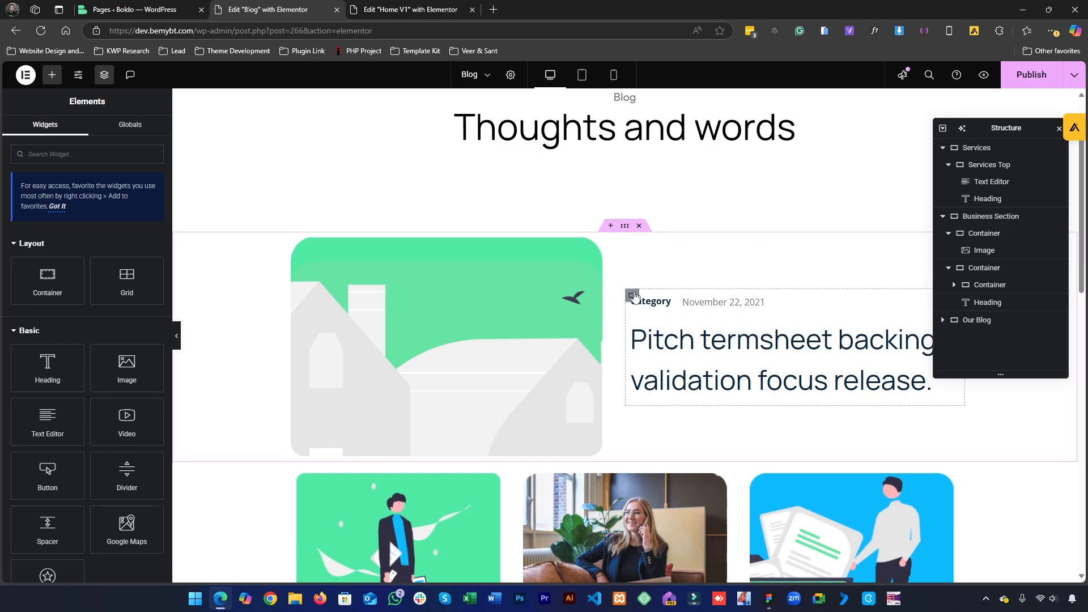
{"action": "right_click", "coordinate": [635, 296]}
{"action": "left_click", "coordinate": [651, 368]}
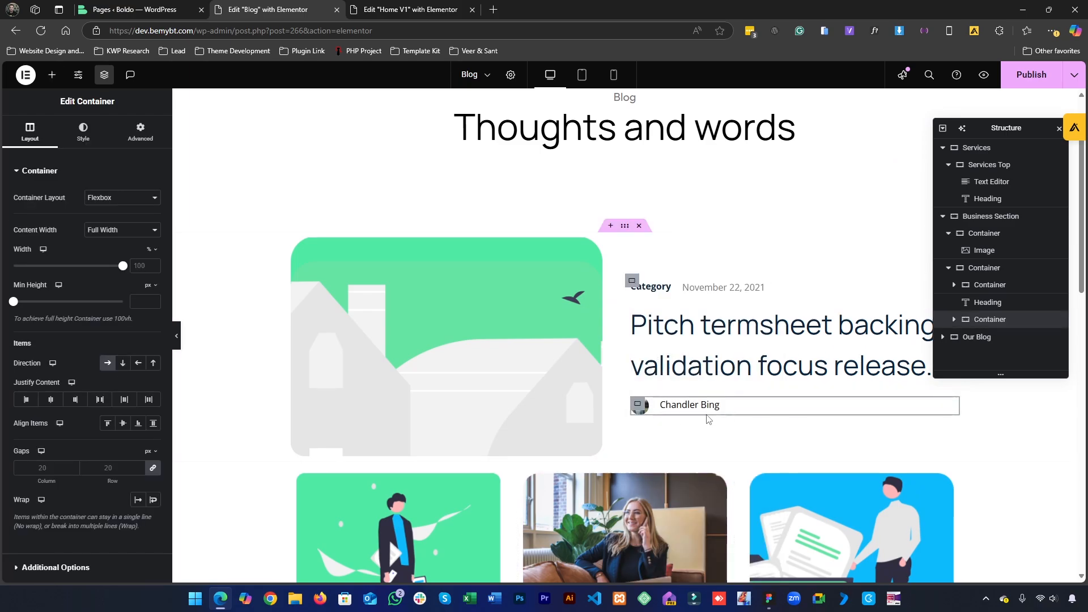
Check the Figma layout and insert a single-column flexbox container between the Business Section and Our Blog.
{"action": "scroll", "coordinate": [656, 430], "scroll_direction": "down", "scroll_amount": 1}
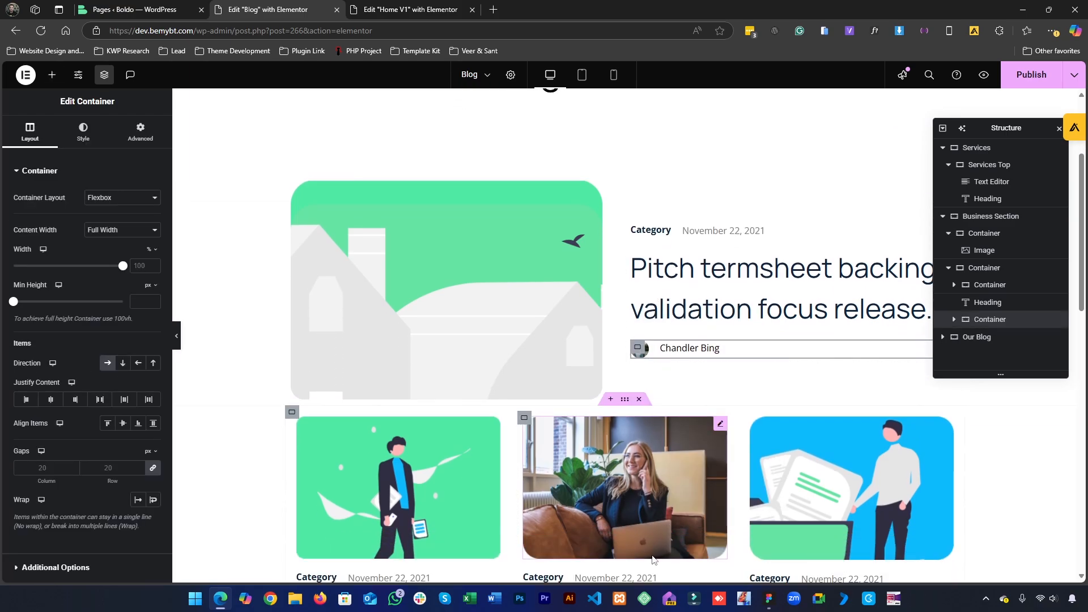
{"action": "left_click", "coordinate": [774, 603]}
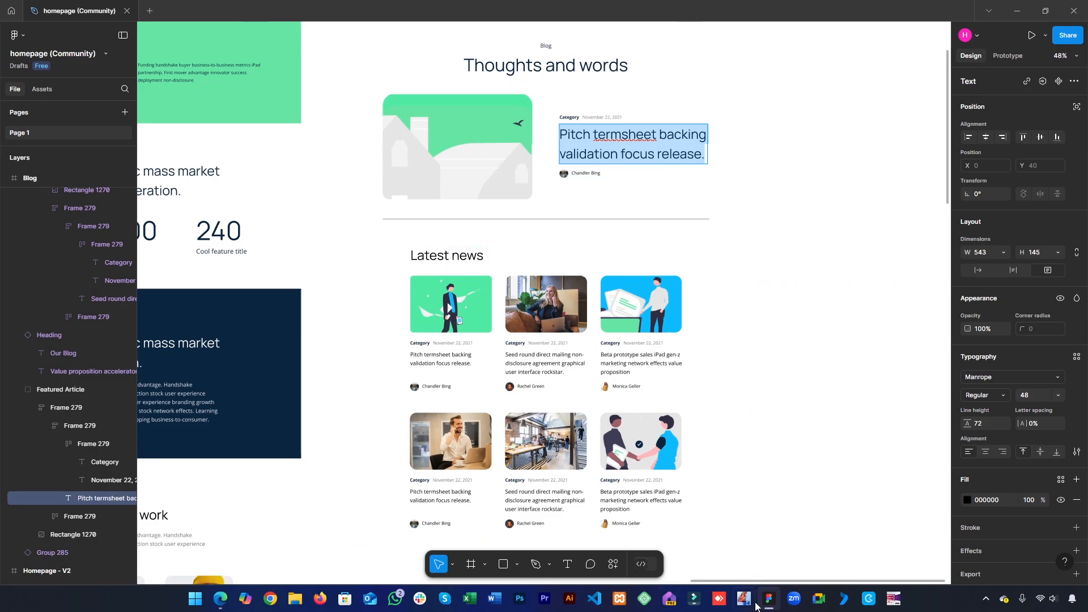
{"action": "left_click", "coordinate": [774, 598]}
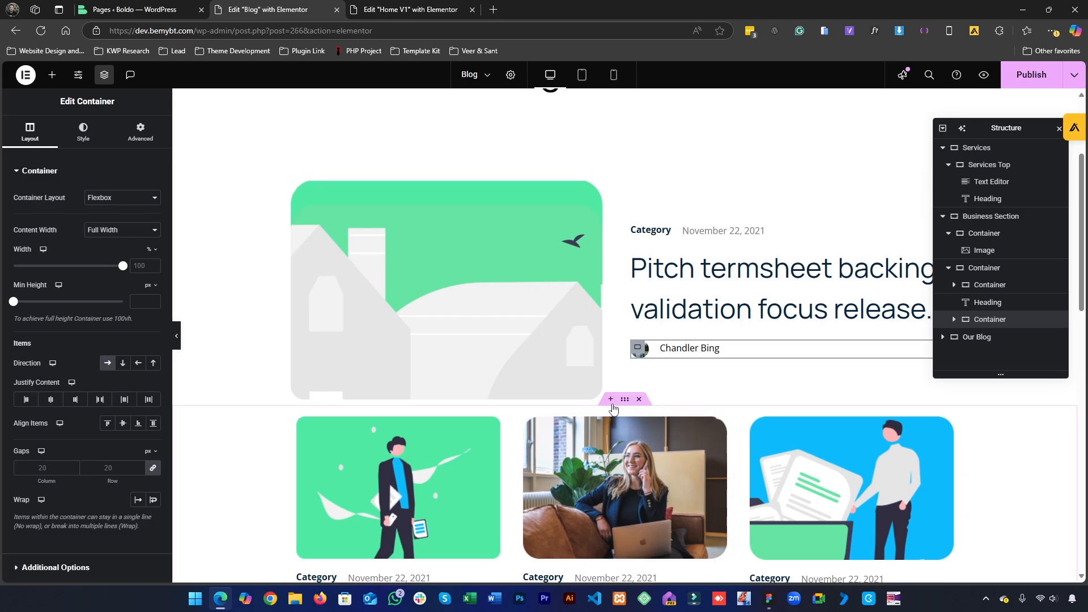
{"action": "left_click", "coordinate": [612, 400]}
{"action": "left_click", "coordinate": [599, 456]}
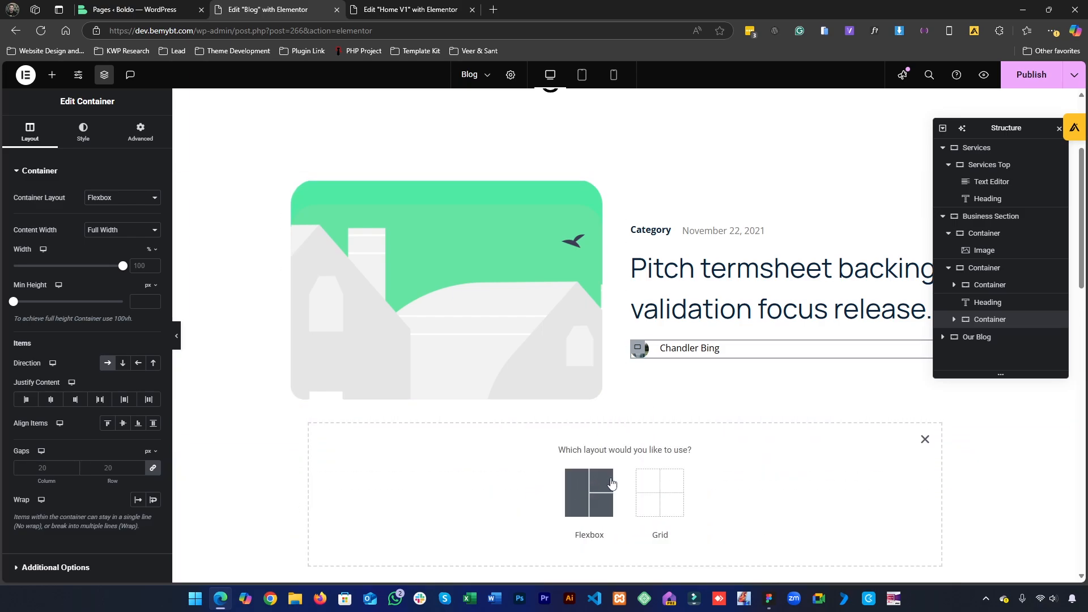
{"action": "left_click", "coordinate": [592, 488]}
{"action": "left_click", "coordinate": [482, 482]}
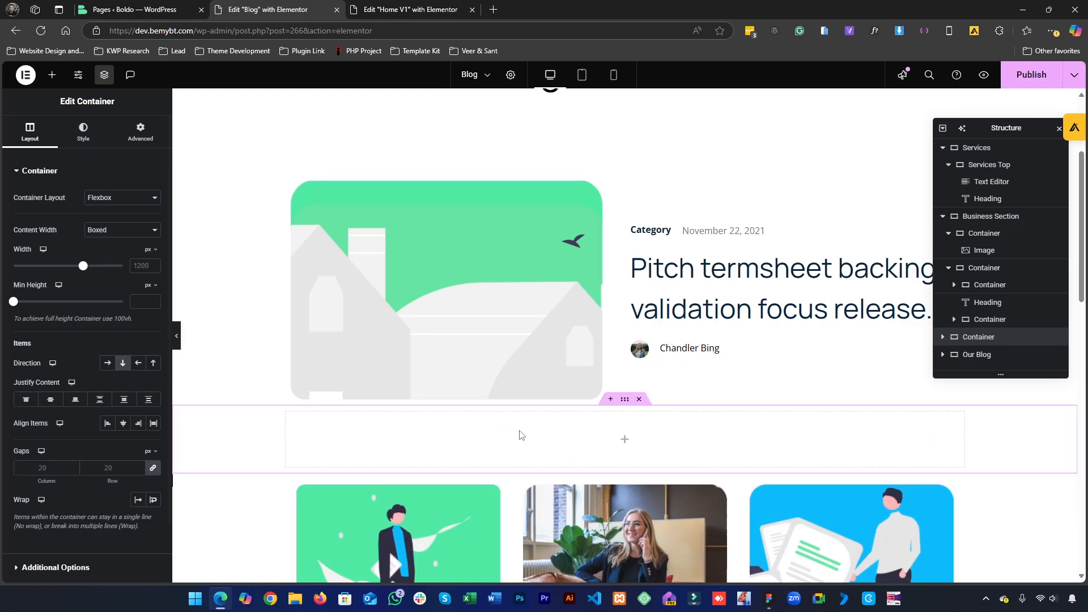
Find the Divider widget and place it in the new container below the featured article.
{"action": "left_click", "coordinate": [52, 75]}
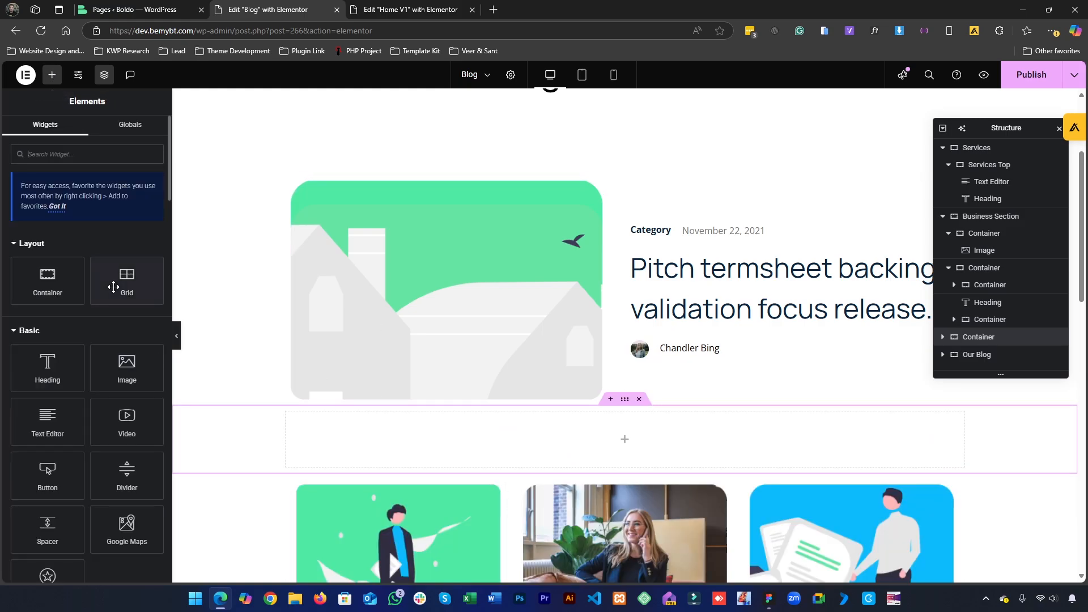
{"action": "type", "text": "divi"}
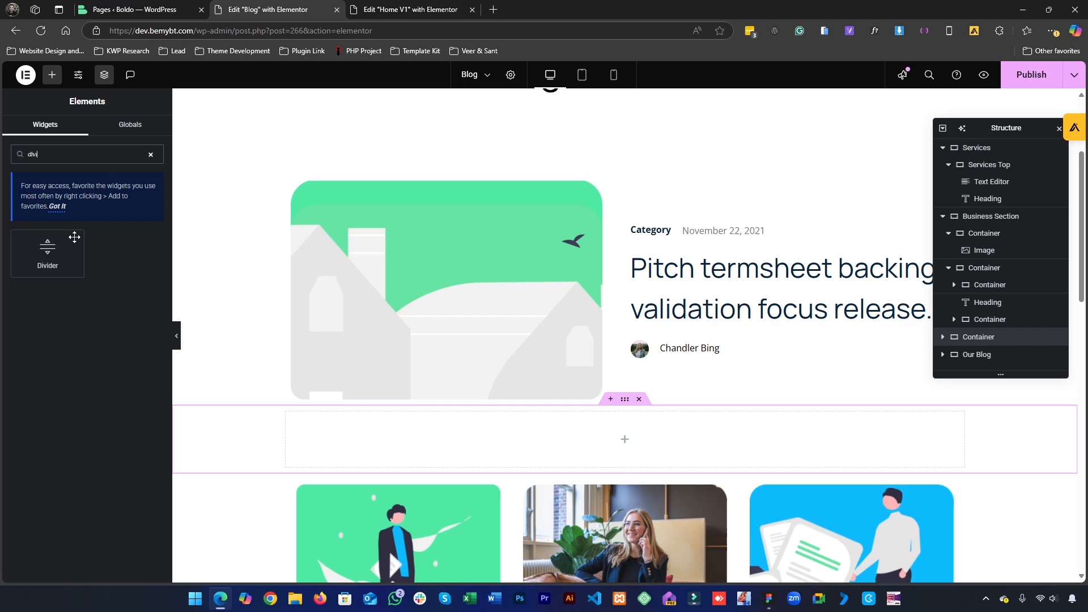
{"action": "left_click_drag", "start_coordinate": [70, 233], "coordinate": [431, 438]}
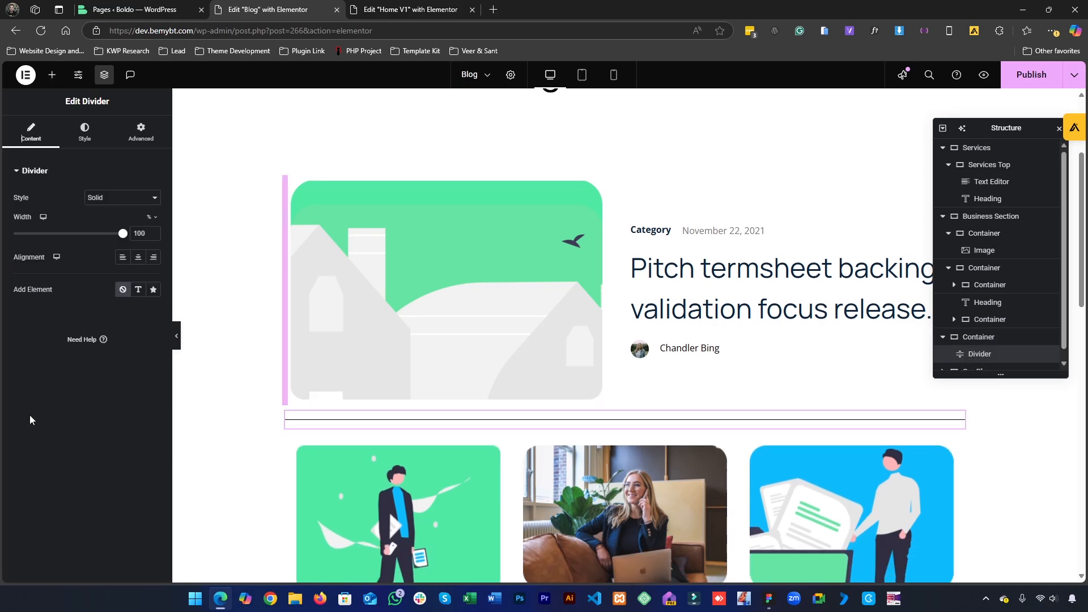
Check the divider's fill colour in the Figma design and apply the matching dark navy global colour to the Divider widget.
{"action": "key", "text": "alt+Tab"}
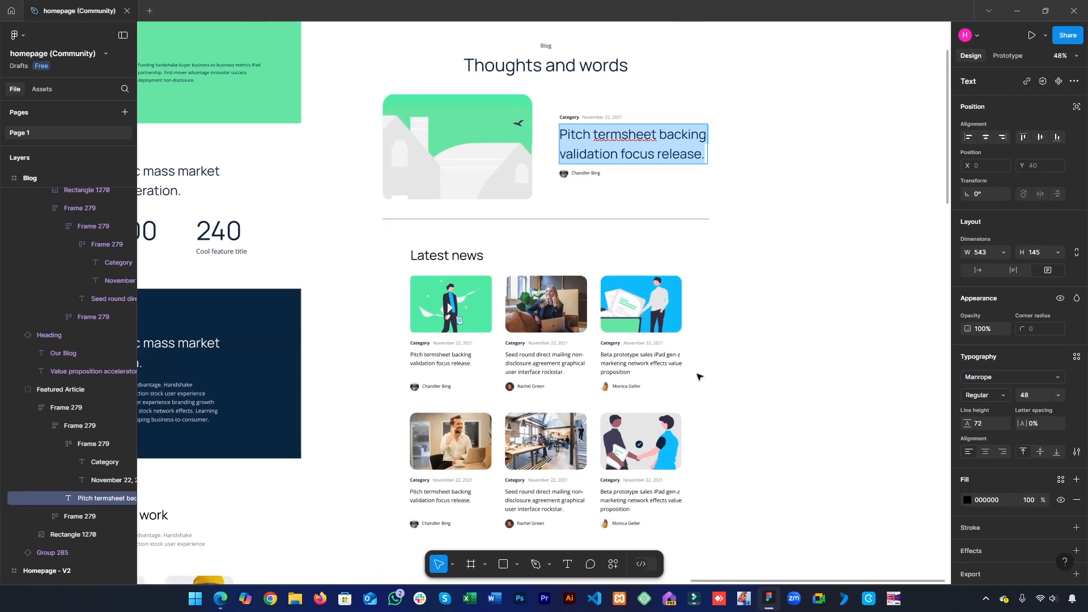
{"action": "left_click", "coordinate": [570, 220]}
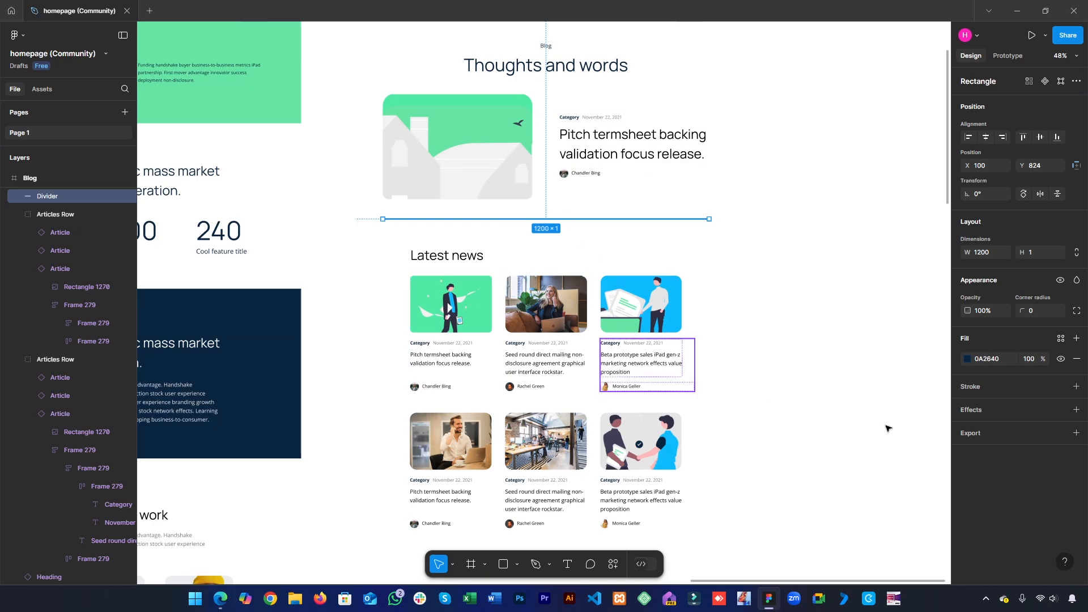
{"action": "left_click", "coordinate": [1015, 8]}
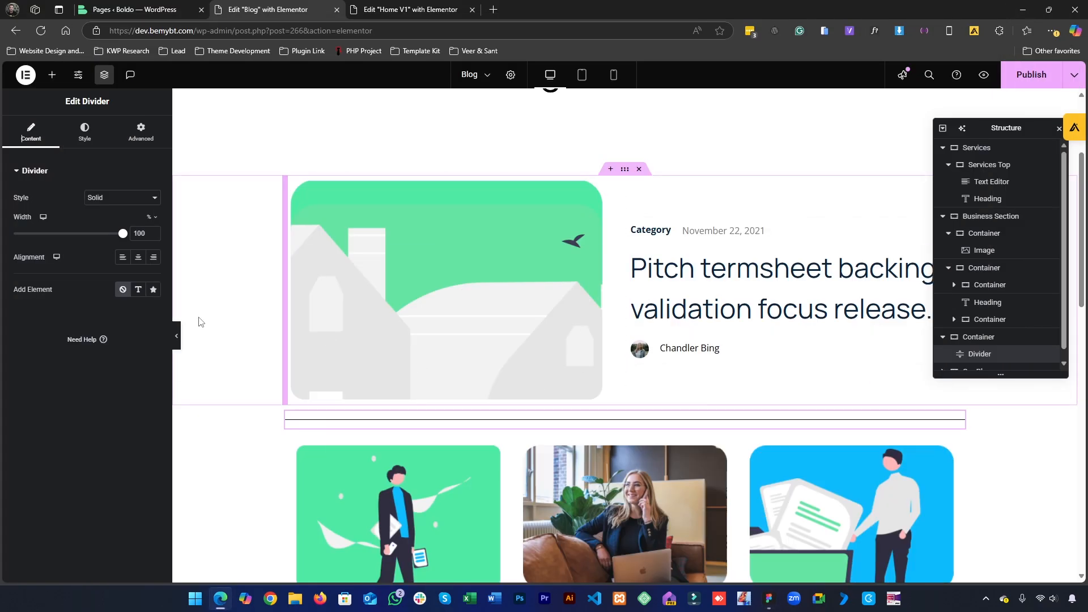
{"action": "left_click", "coordinate": [93, 131]}
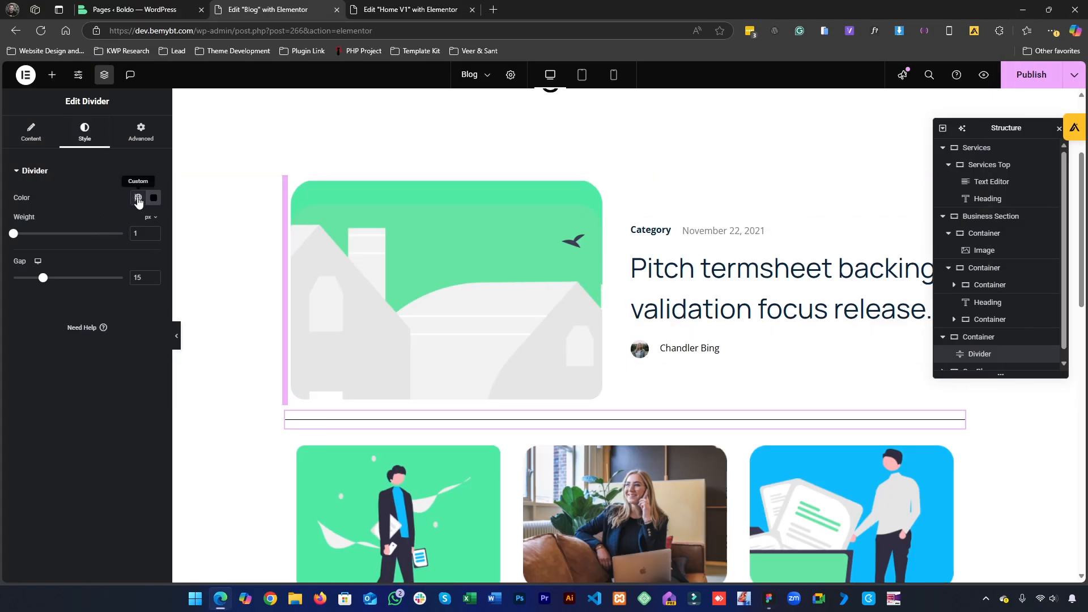
{"action": "left_click", "coordinate": [138, 198]}
{"action": "left_click", "coordinate": [68, 253]}
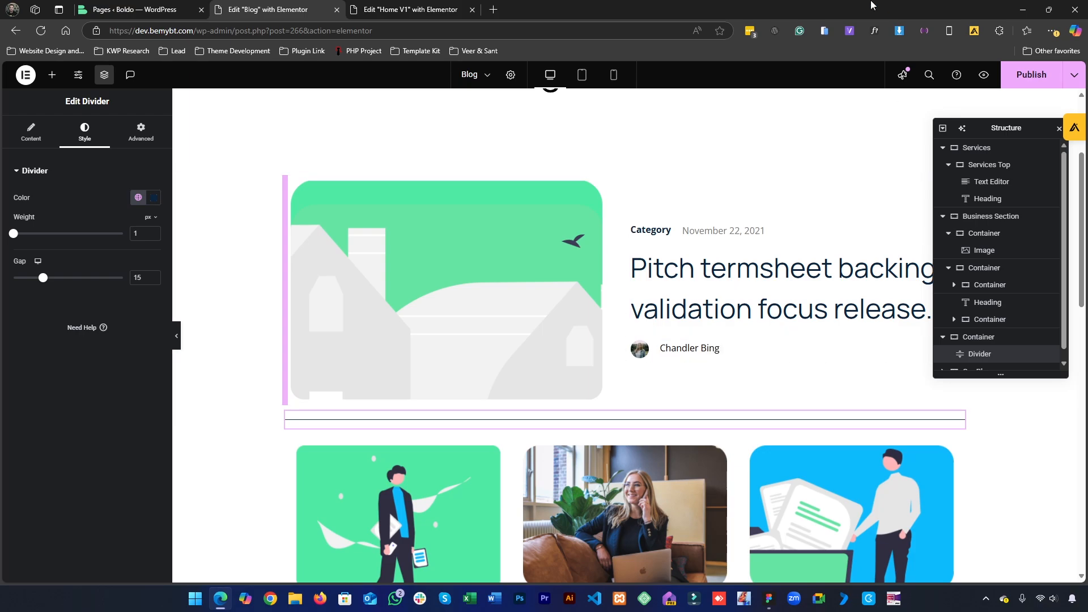
Switch to the Figma design and check the divider line's width, height and fill against the Blog page.
{"action": "left_click", "coordinate": [1023, 9]}
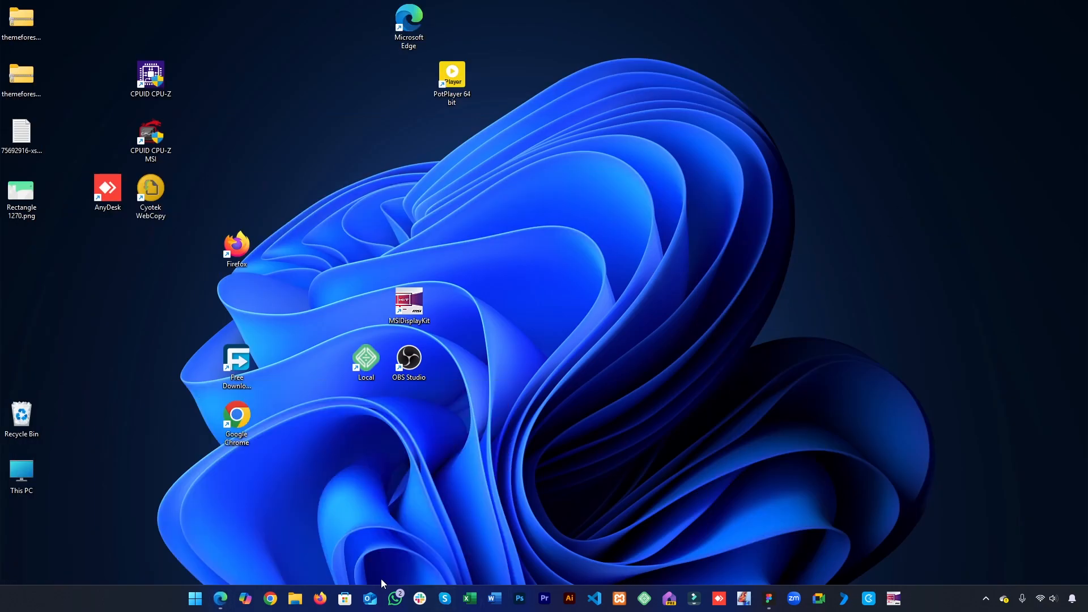
{"action": "left_click", "coordinate": [215, 599]}
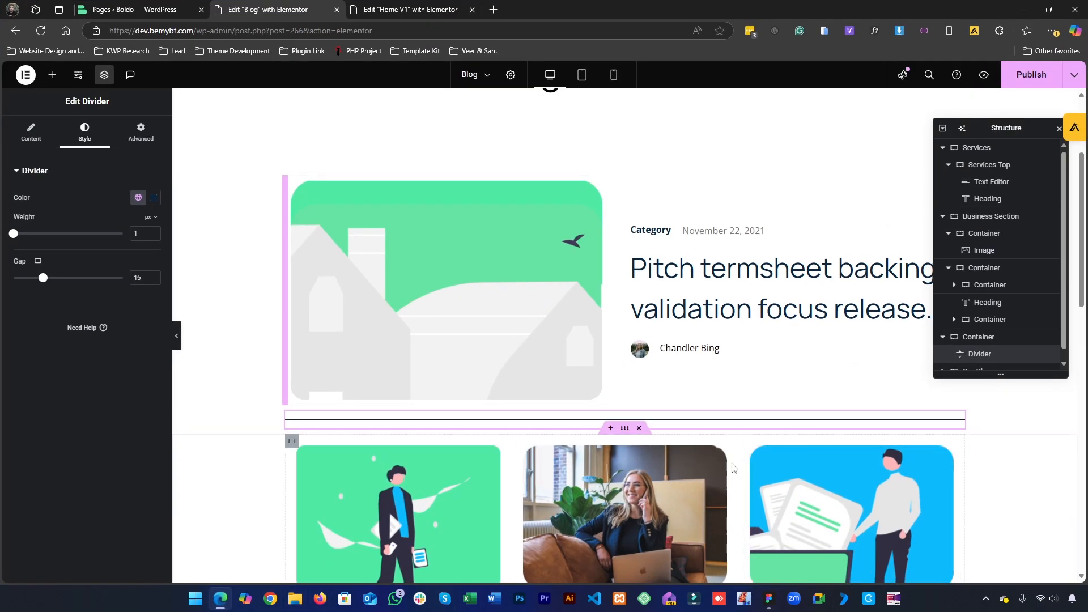
{"action": "left_click", "coordinate": [769, 598]}
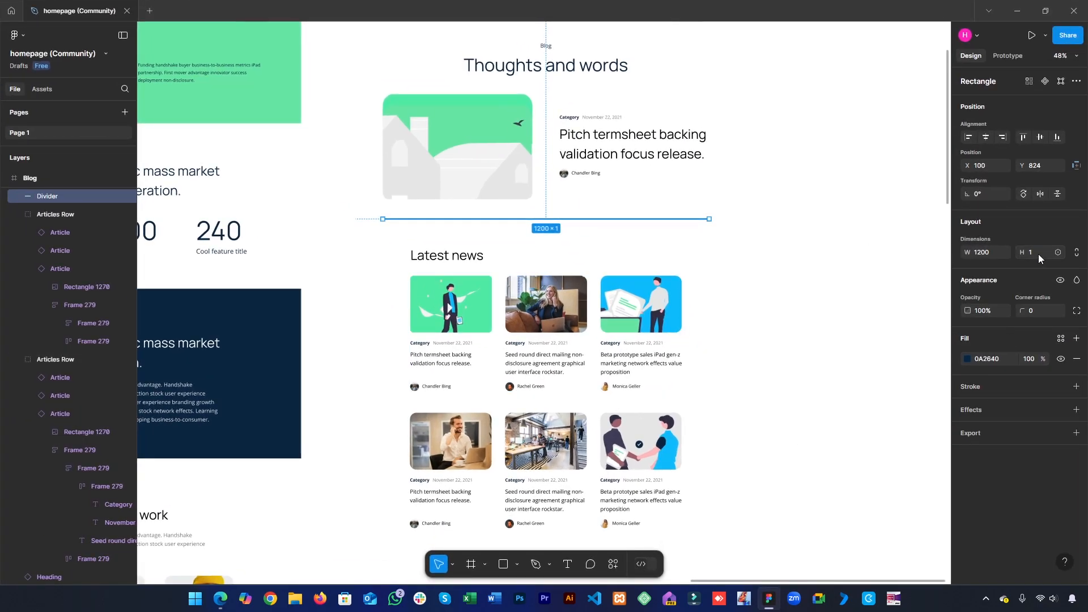
{"action": "left_click", "coordinate": [765, 288]}
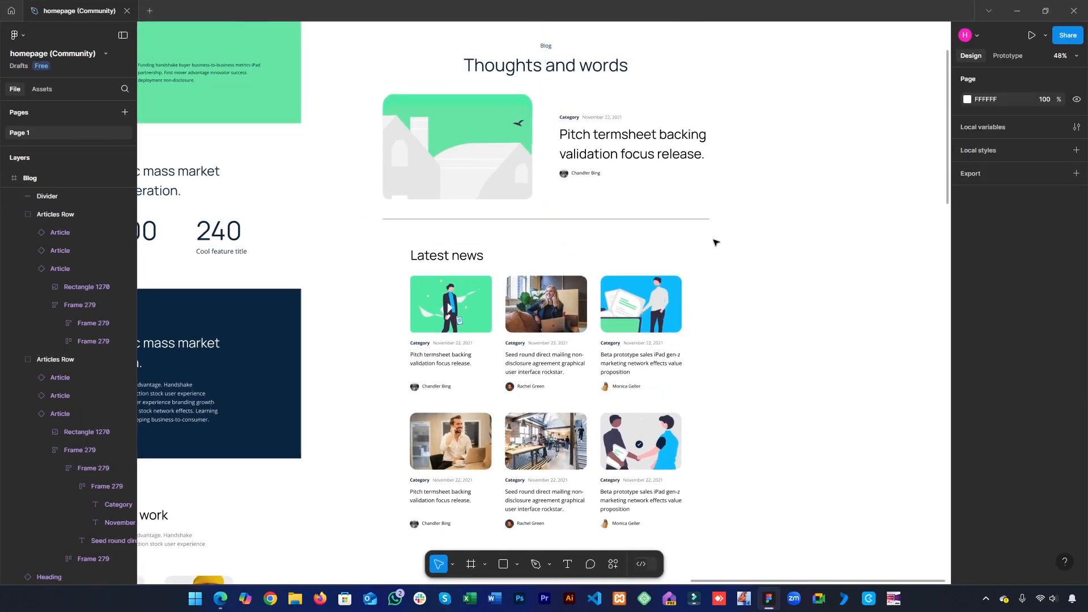
{"action": "double_click", "coordinate": [653, 219]}
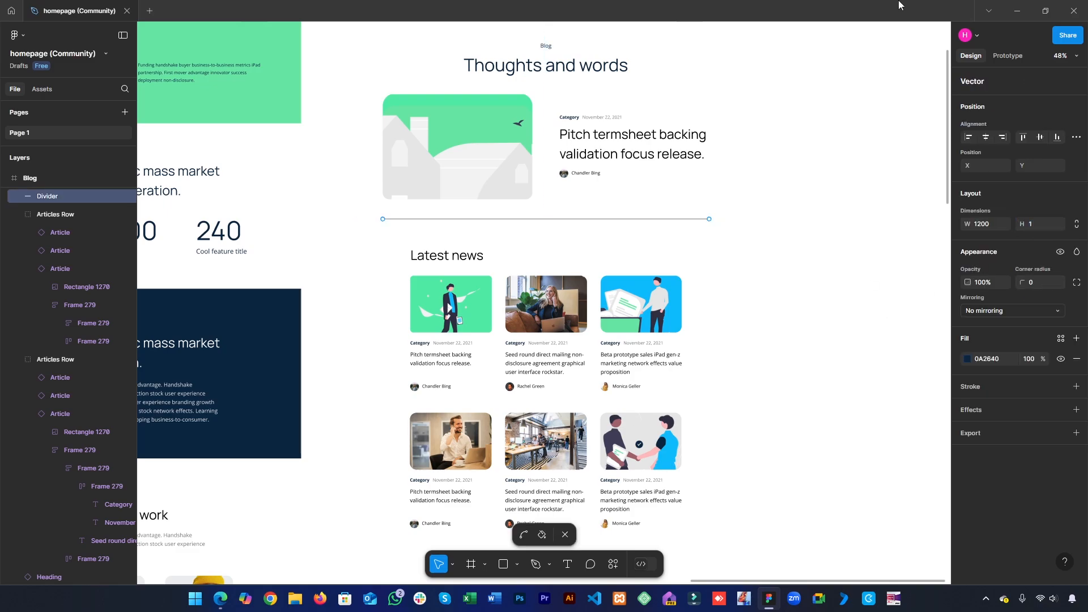
{"action": "left_click", "coordinate": [1017, 10]}
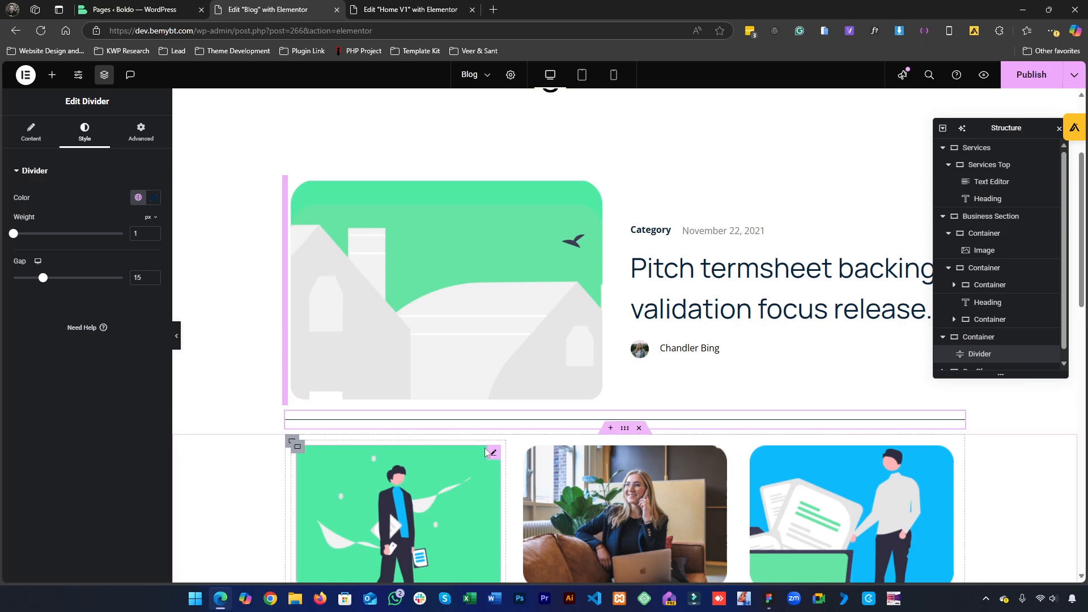
Find the complete Our Blog section on the Home V1 page and copy it.
{"action": "scroll", "coordinate": [513, 462], "scroll_direction": "down", "scroll_amount": 3}
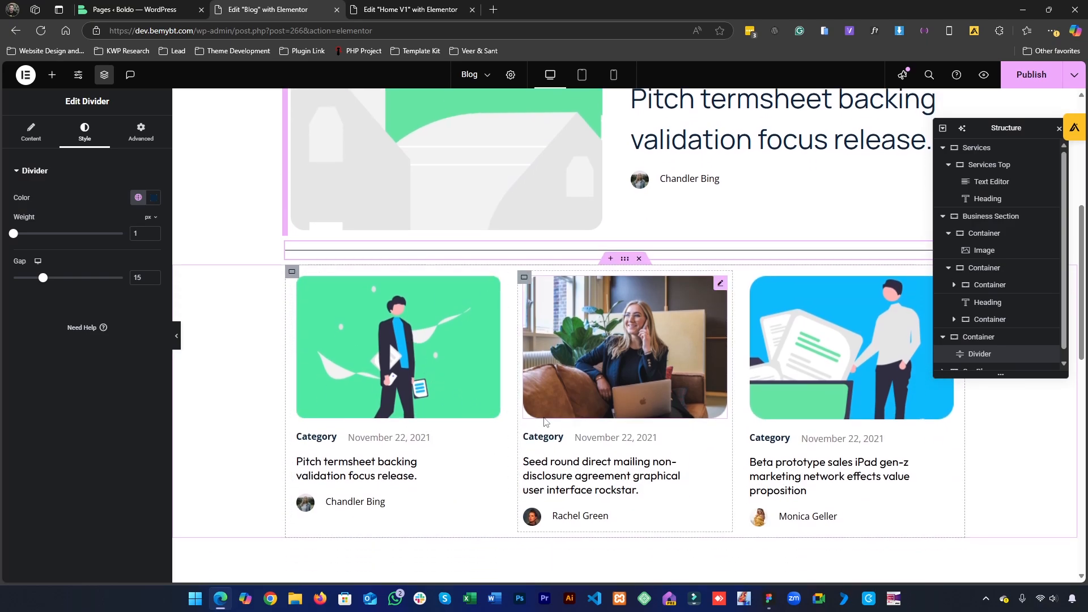
{"action": "scroll", "coordinate": [443, 389], "scroll_direction": "up", "scroll_amount": 2}
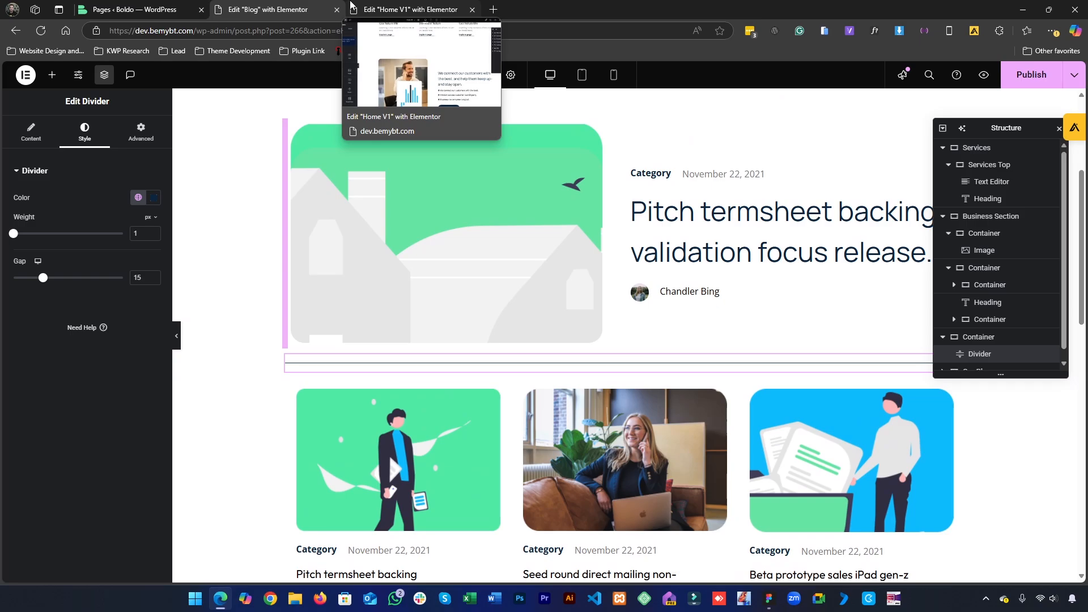
{"action": "left_click", "coordinate": [352, 6]}
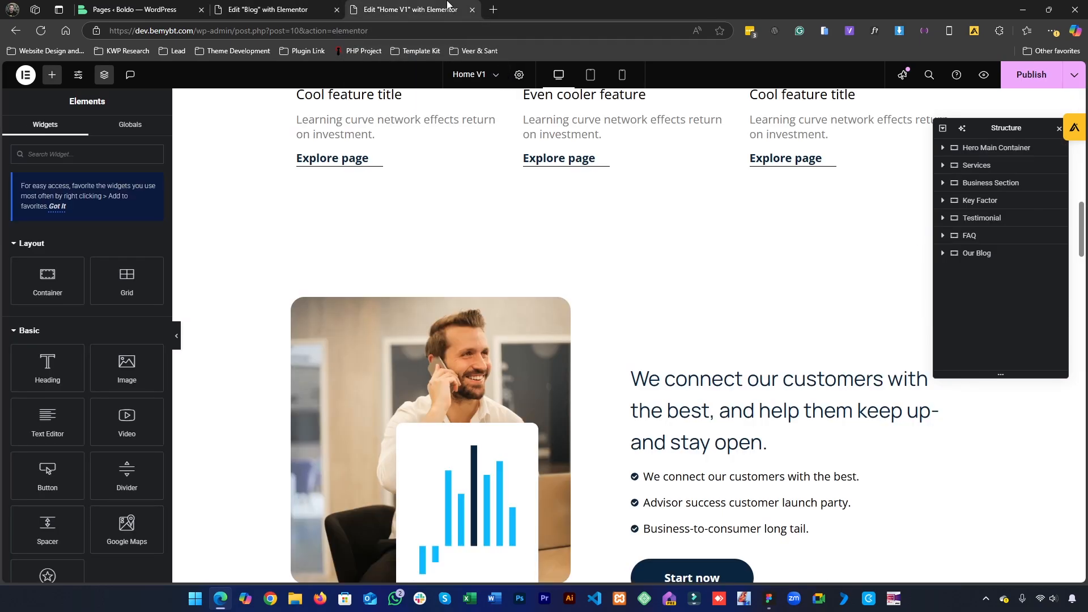
{"action": "scroll", "coordinate": [565, 444], "scroll_direction": "down", "scroll_amount": 5}
{"action": "scroll", "coordinate": [565, 443], "scroll_direction": "down", "scroll_amount": 15}
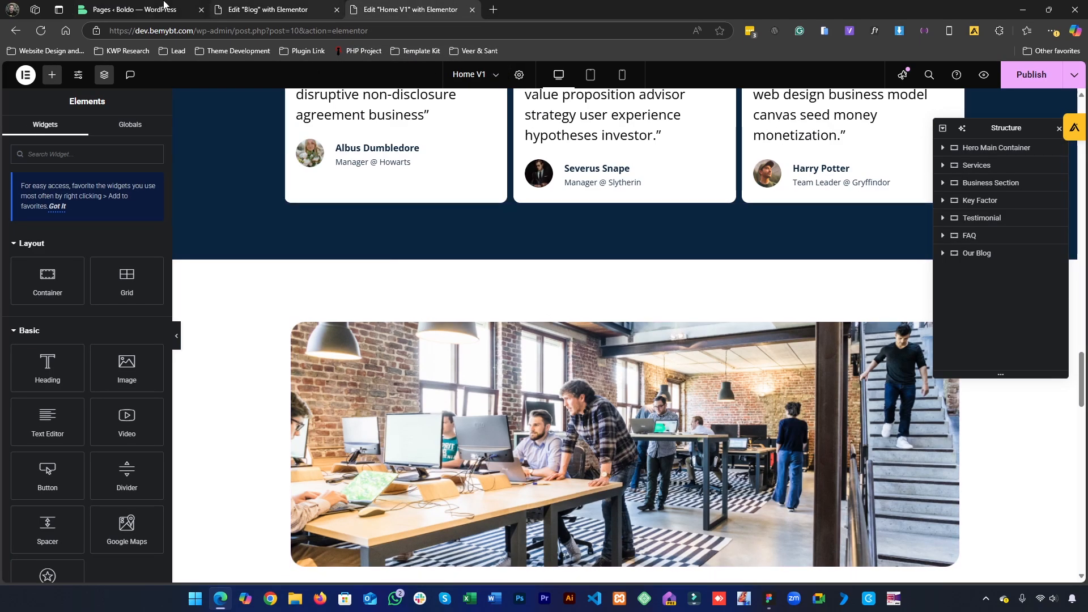
{"action": "left_click", "coordinate": [165, 7]}
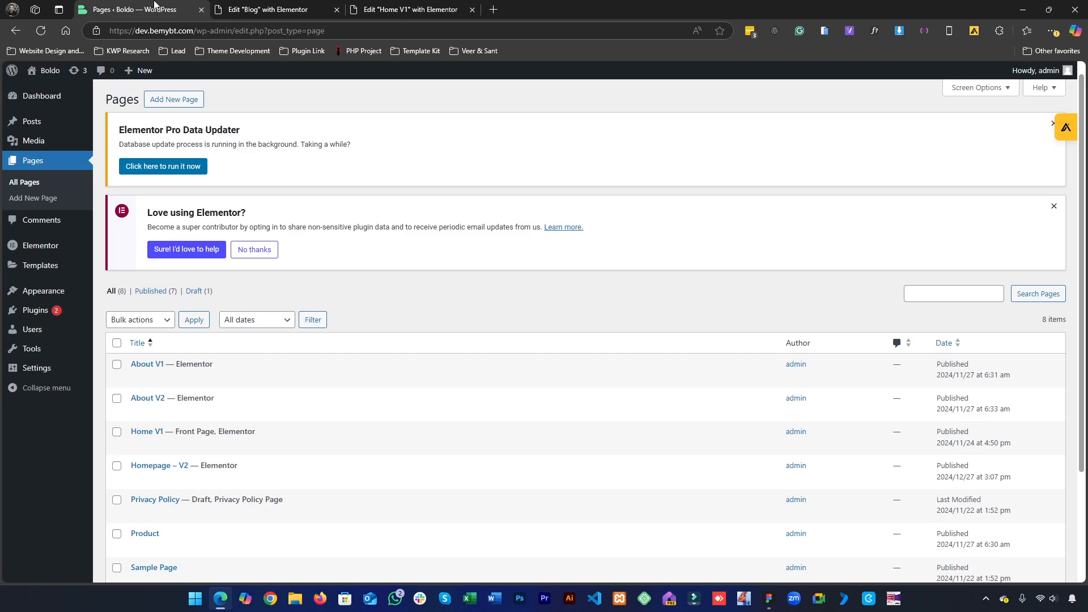
{"action": "left_click", "coordinate": [408, 9]}
{"action": "scroll", "coordinate": [454, 277], "scroll_direction": "down", "scroll_amount": 10}
{"action": "scroll", "coordinate": [454, 277], "scroll_direction": "down", "scroll_amount": 9}
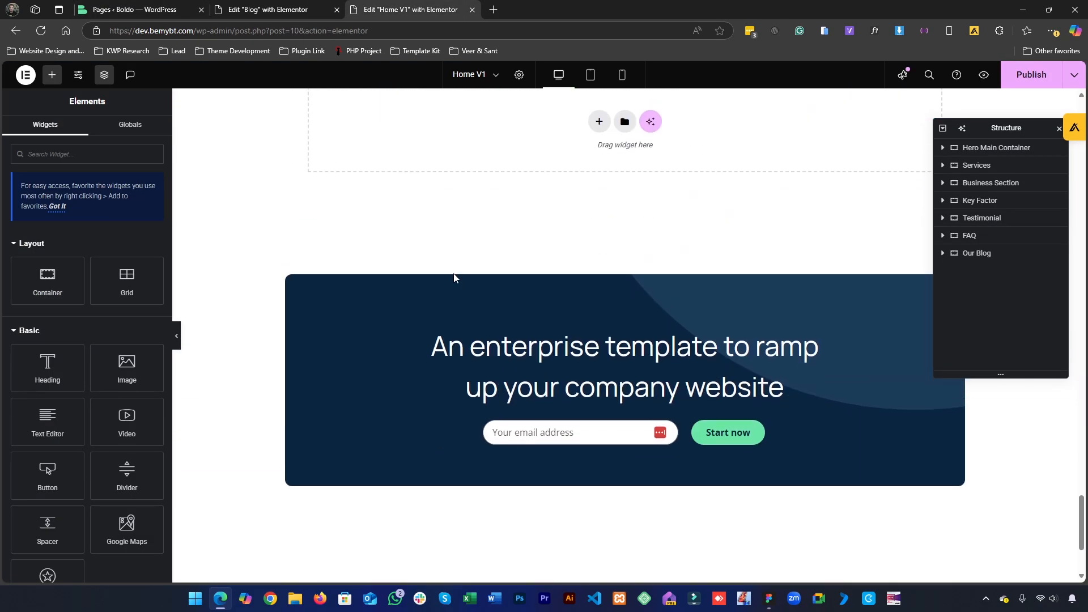
{"action": "scroll", "coordinate": [453, 276], "scroll_direction": "up", "scroll_amount": 12}
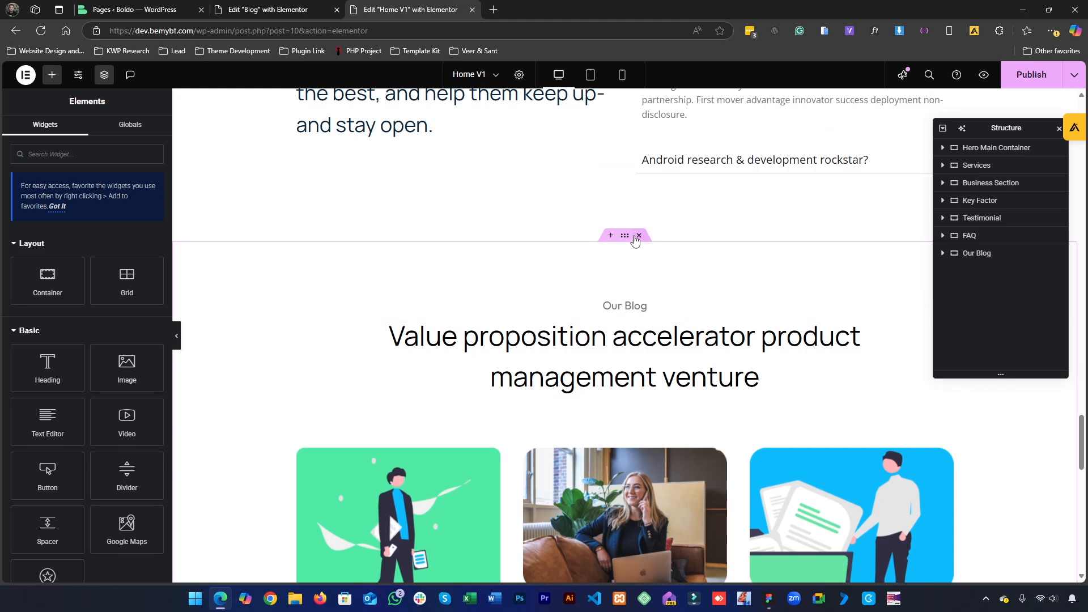
{"action": "right_click", "coordinate": [626, 237]}
{"action": "left_click", "coordinate": [646, 311]}
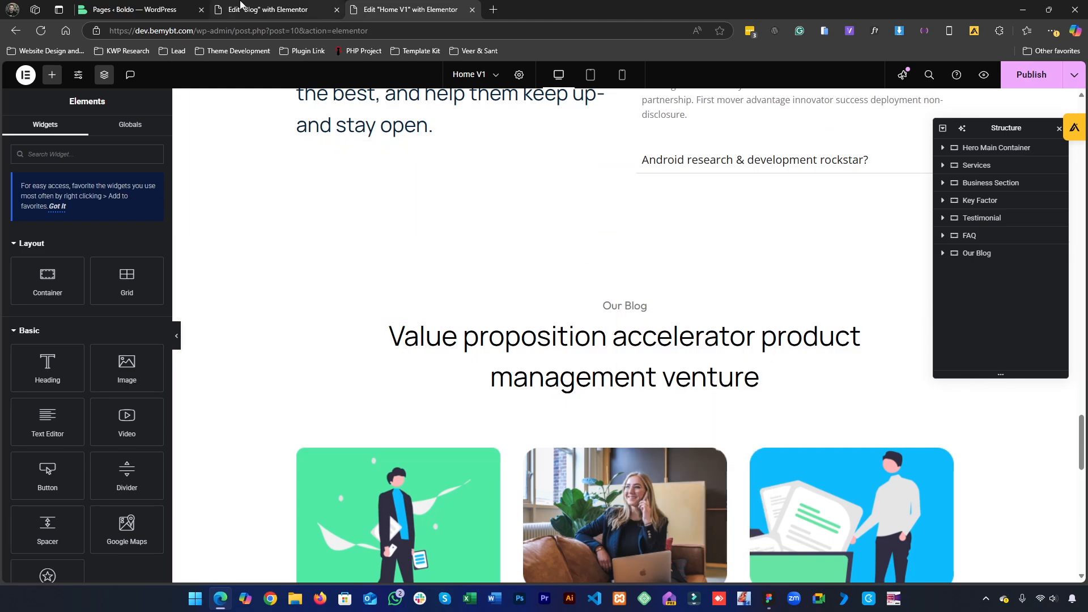
On the Blog page, delete the existing blog cards section and paste the copied Our Blog section below the divider.
{"action": "left_click", "coordinate": [245, 9]}
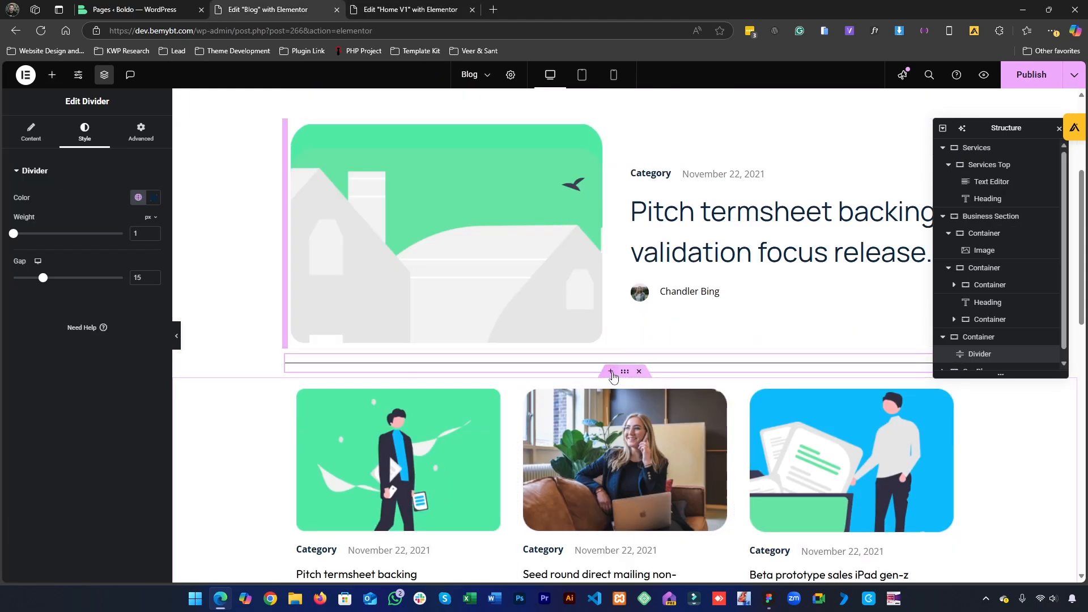
{"action": "left_click", "coordinate": [638, 371]}
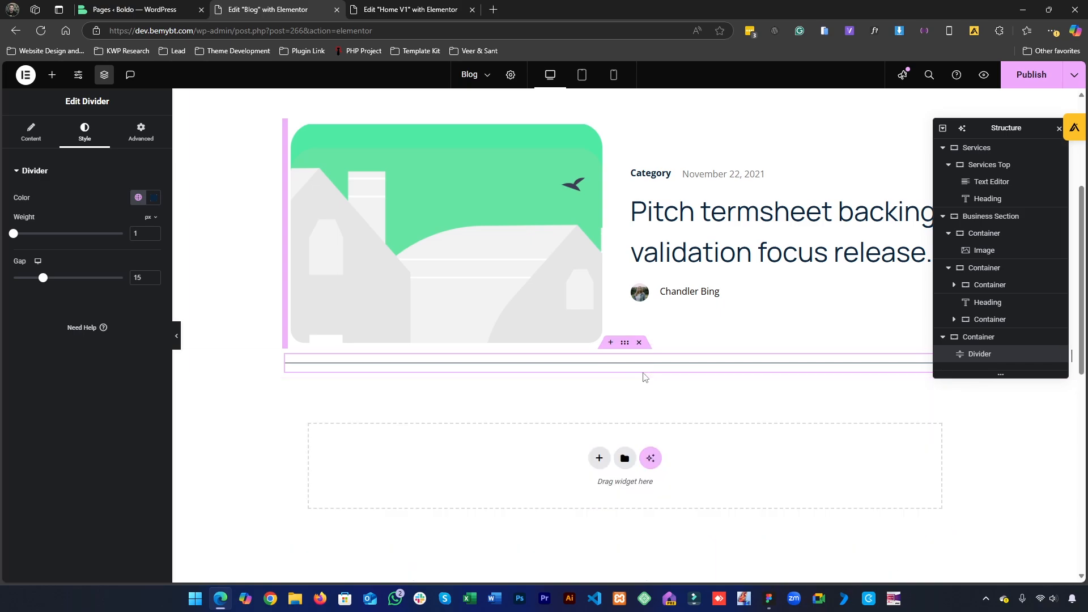
{"action": "right_click", "coordinate": [527, 455]}
{"action": "left_click", "coordinate": [548, 468]}
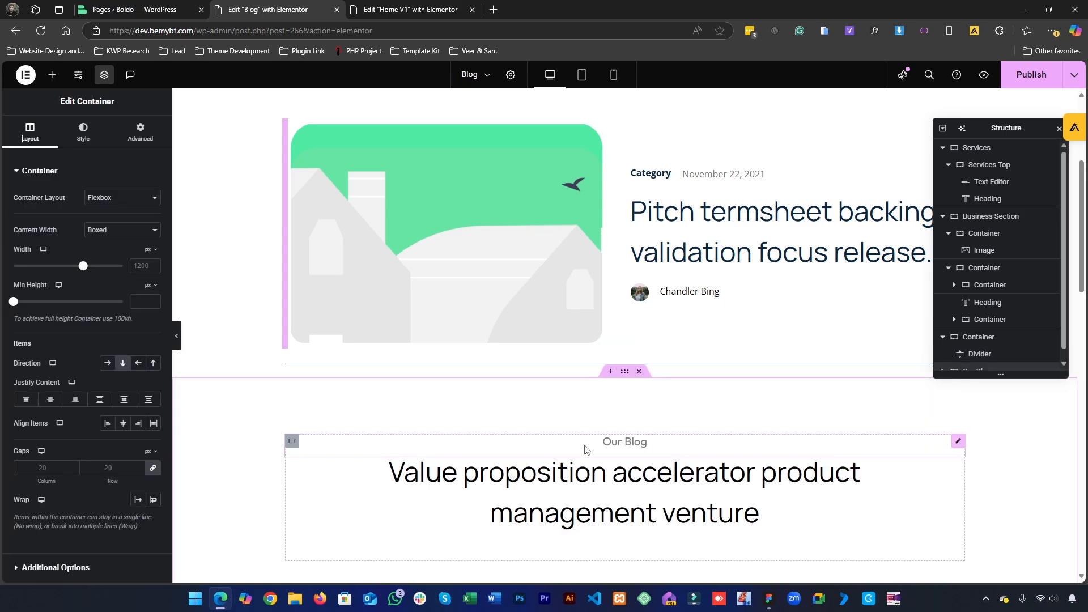
Delete the small "Our Blog" text above the section heading and set the heading's width to Default.
{"action": "right_click", "coordinate": [586, 471]}
{"action": "left_click", "coordinate": [612, 568]}
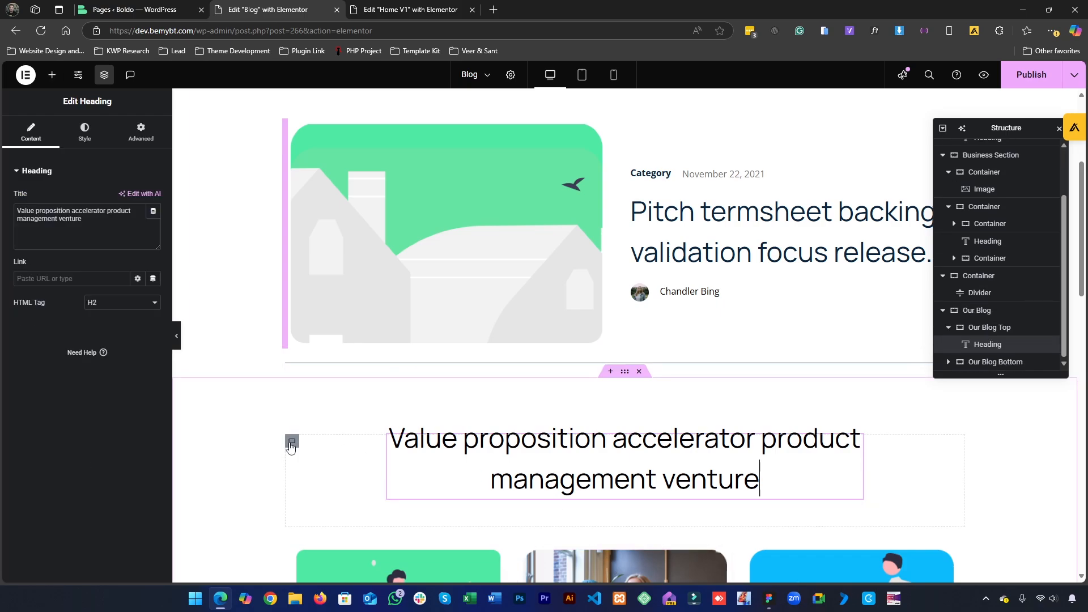
{"action": "left_click", "coordinate": [291, 443]}
{"action": "left_click", "coordinate": [139, 132]}
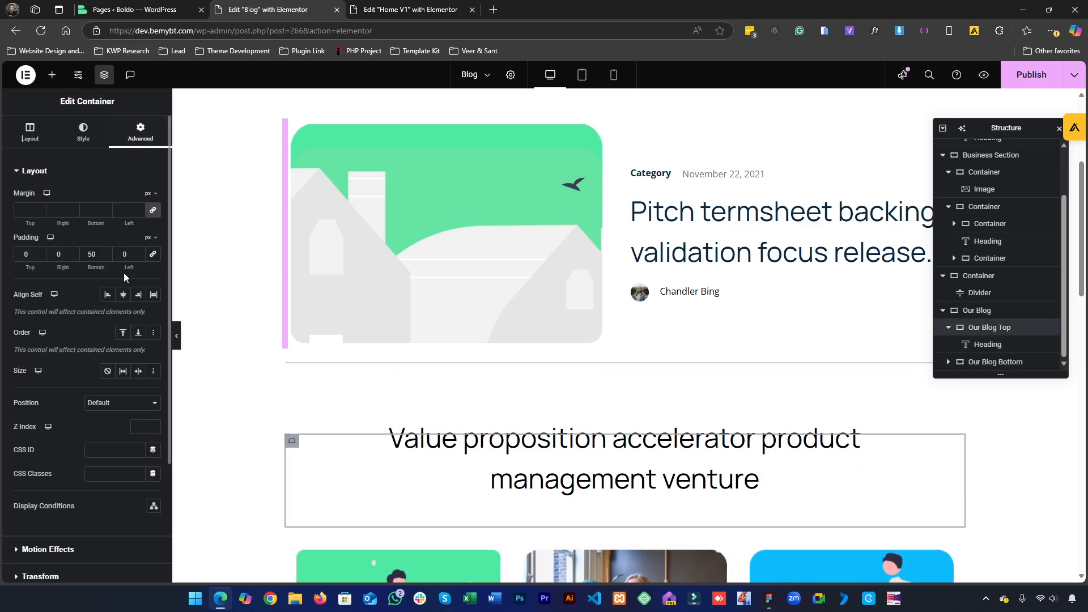
{"action": "left_click", "coordinate": [829, 468]}
{"action": "left_click", "coordinate": [142, 131]}
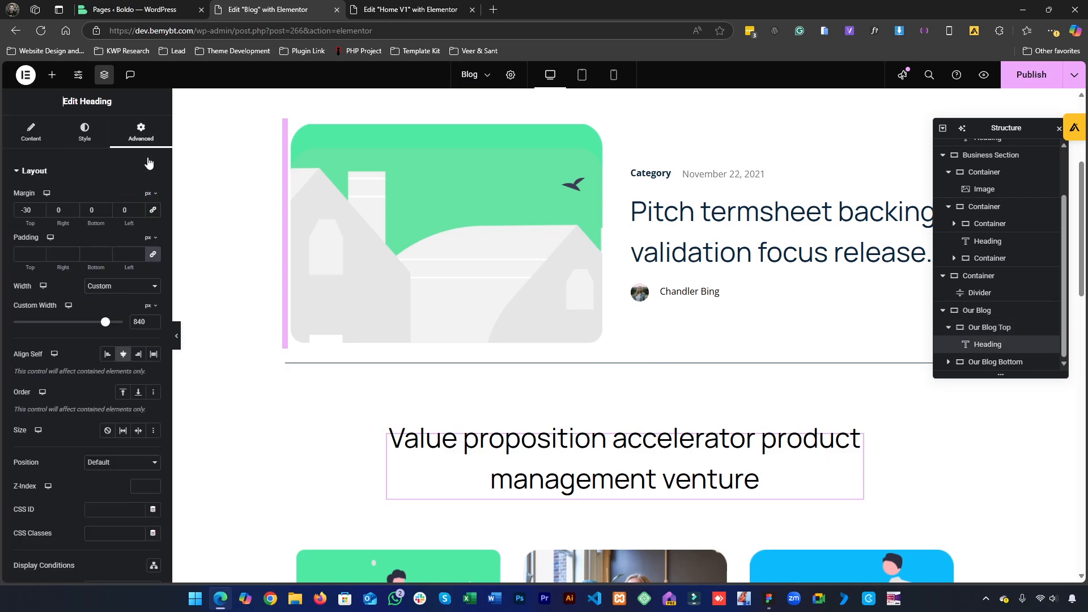
{"action": "left_click", "coordinate": [131, 291]}
{"action": "left_click", "coordinate": [117, 300]}
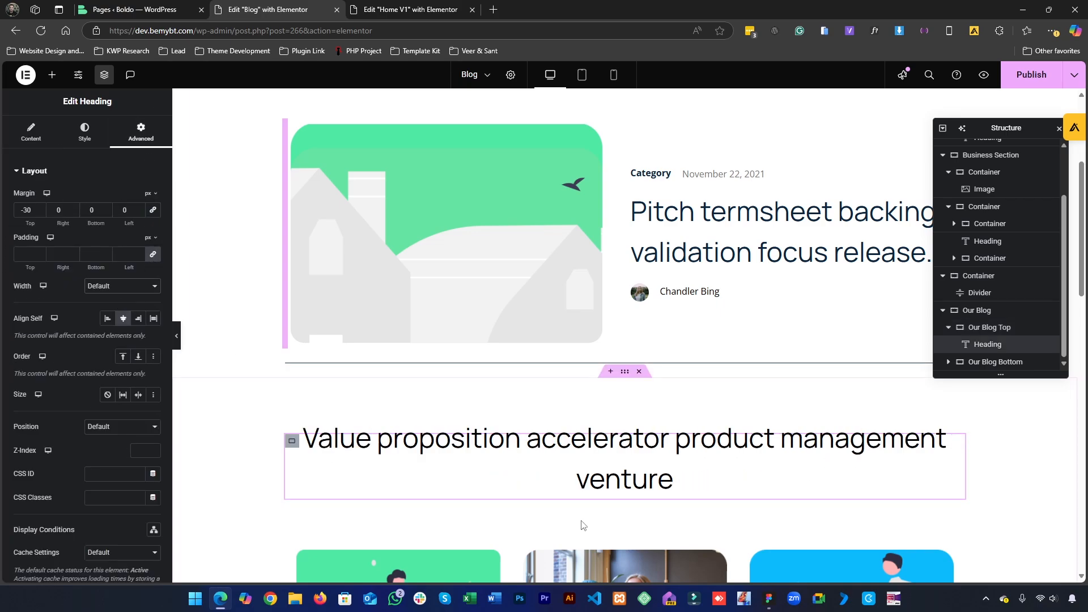
Left-align the Our Blog section heading and set its top margin to 0.
{"action": "left_click", "coordinate": [85, 131]}
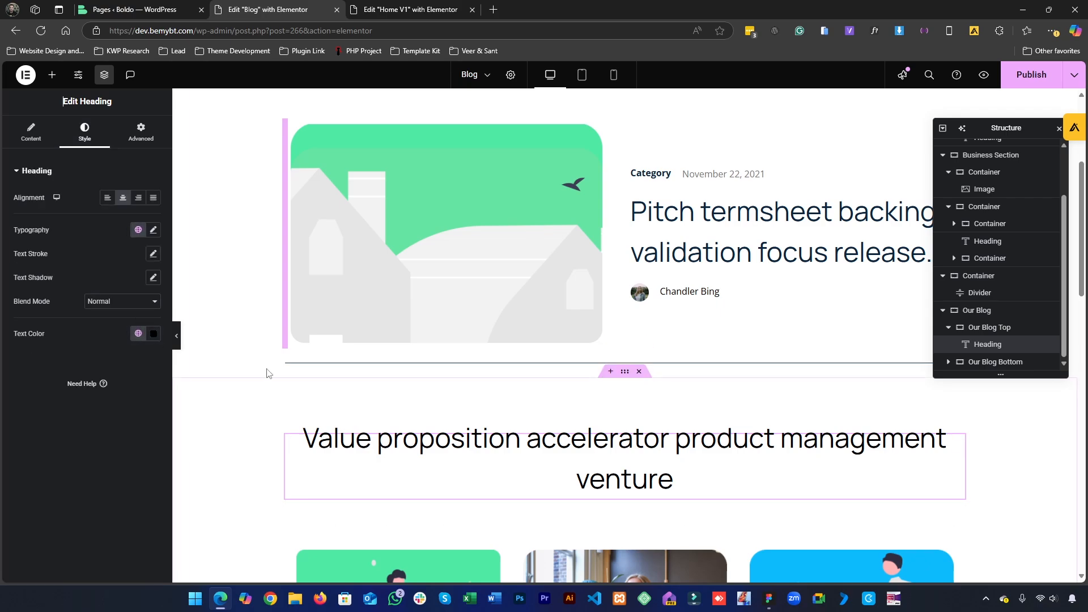
{"action": "left_click", "coordinate": [108, 198]}
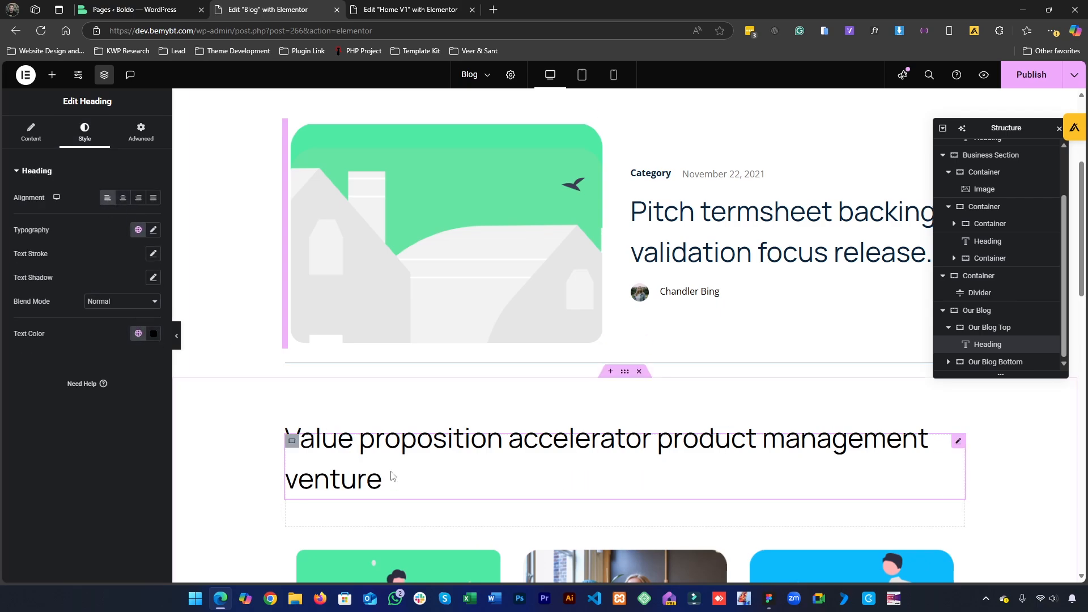
{"action": "left_click", "coordinate": [146, 142]}
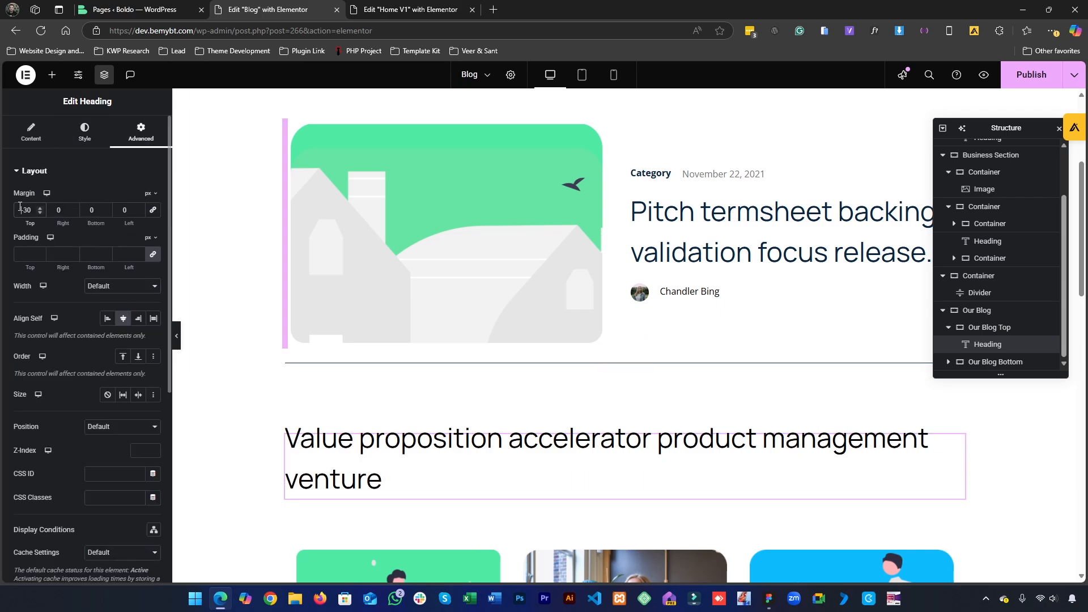
{"action": "key", "text": "F12"}
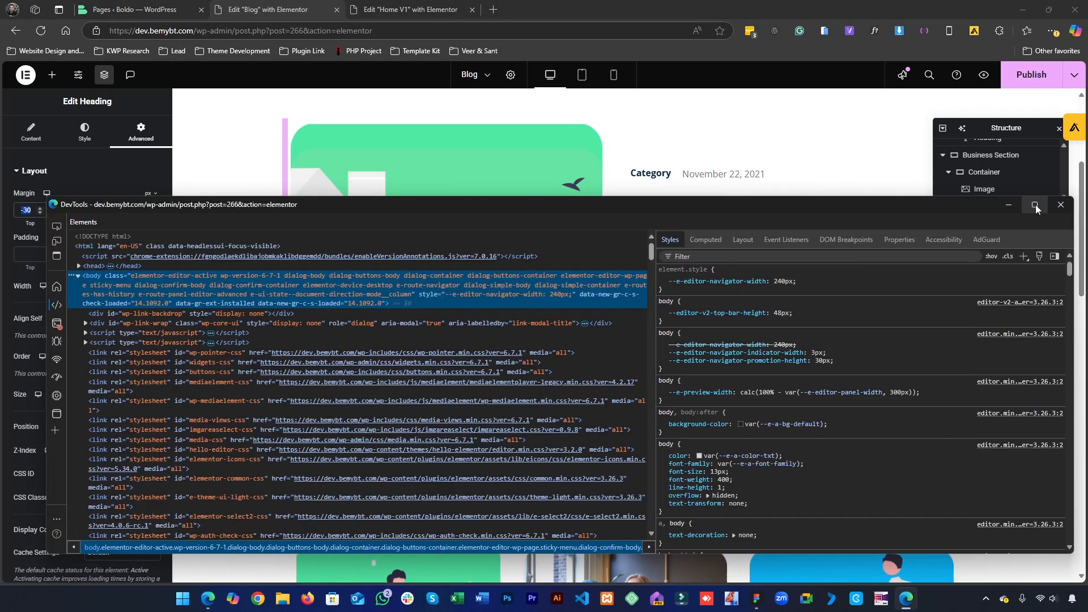
{"action": "left_click", "coordinate": [1060, 204]}
{"action": "type", "text": "0"}
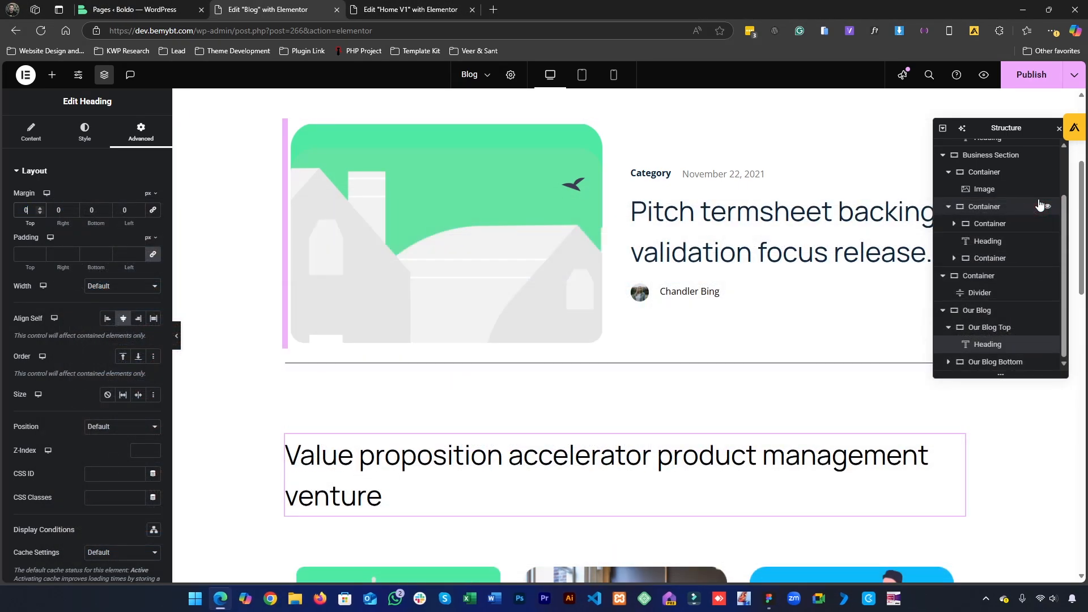
Copy the "Latest news" heading text from the Figma blog design and use it as the title of the Our Blog section heading.
{"action": "left_click", "coordinate": [764, 599]}
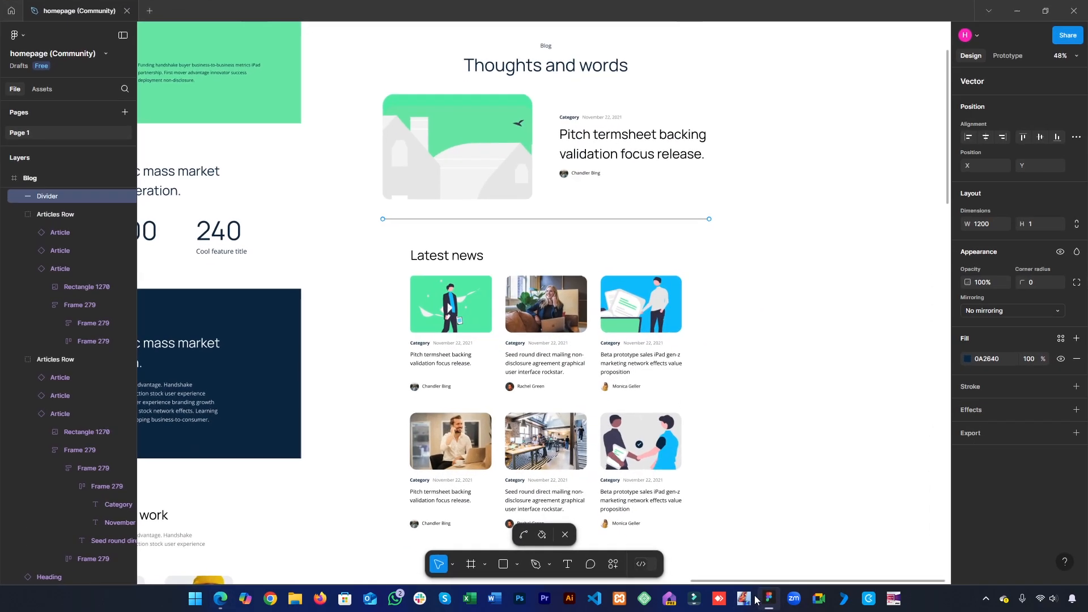
{"action": "double_click", "coordinate": [451, 255]}
{"action": "key", "text": "ctrl+c"}
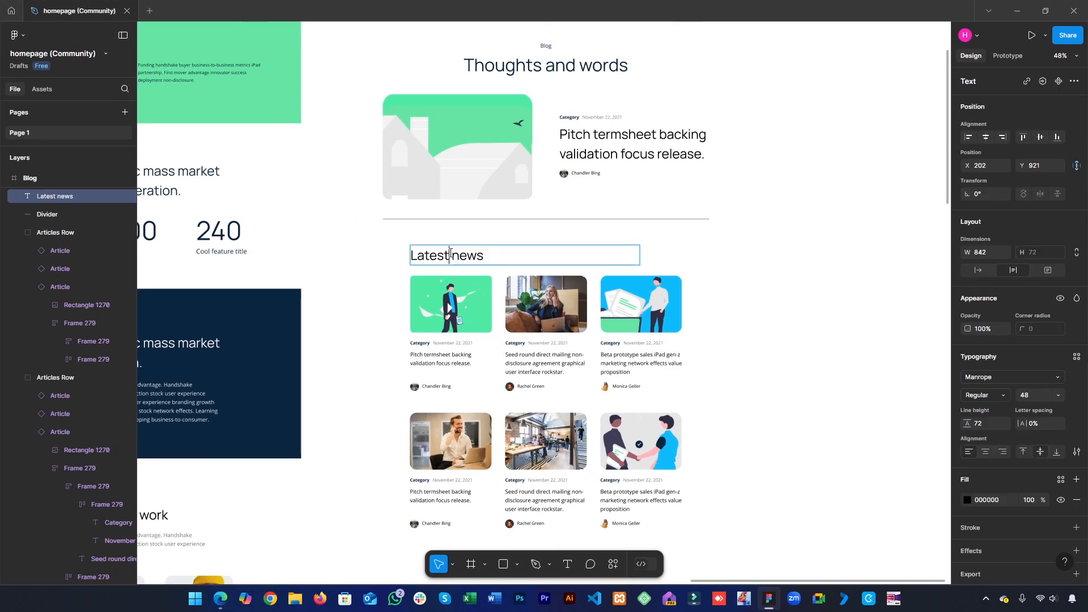
{"action": "left_click", "coordinate": [1017, 10]}
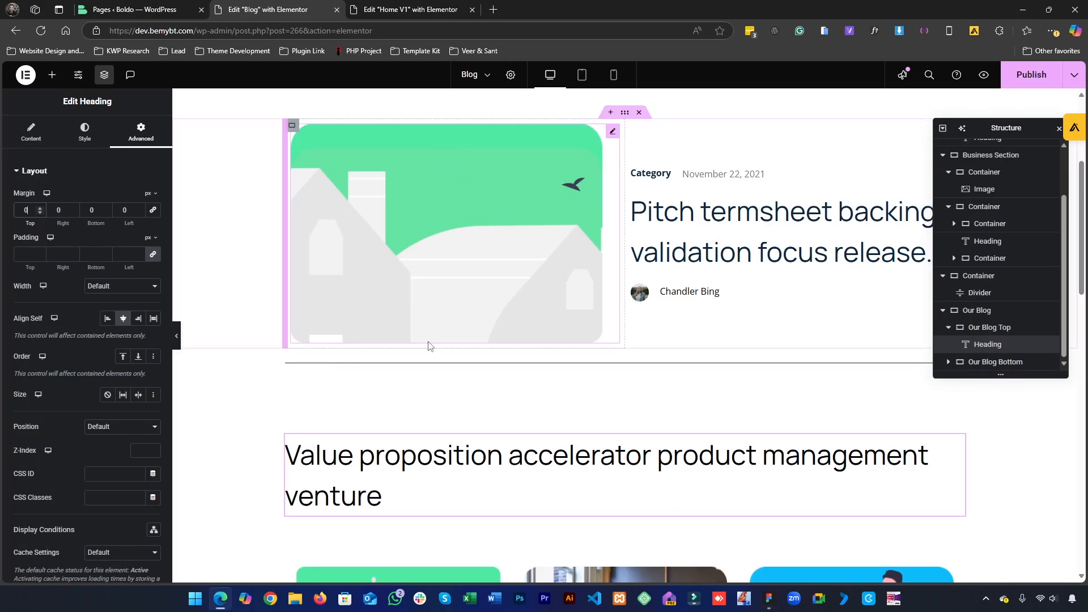
{"action": "left_click", "coordinate": [54, 134]}
{"action": "key", "text": "ctrl+a"}
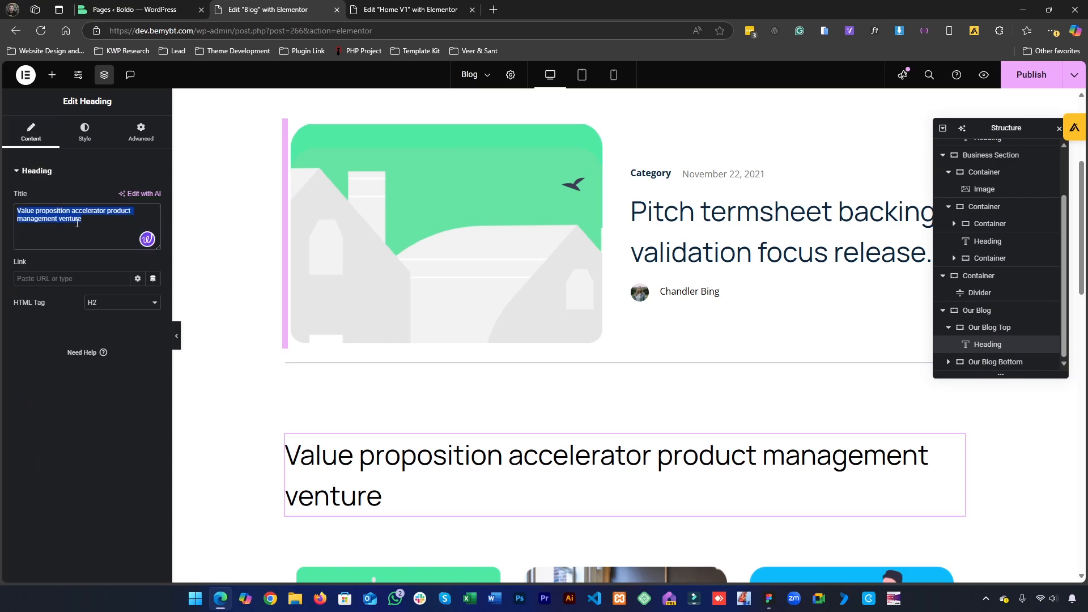
{"action": "key", "text": "ctrl+v"}
Clear the centred Align Self setting of the "Latest news" heading so it sits at the left edge of its container.
{"action": "left_click", "coordinate": [85, 133]}
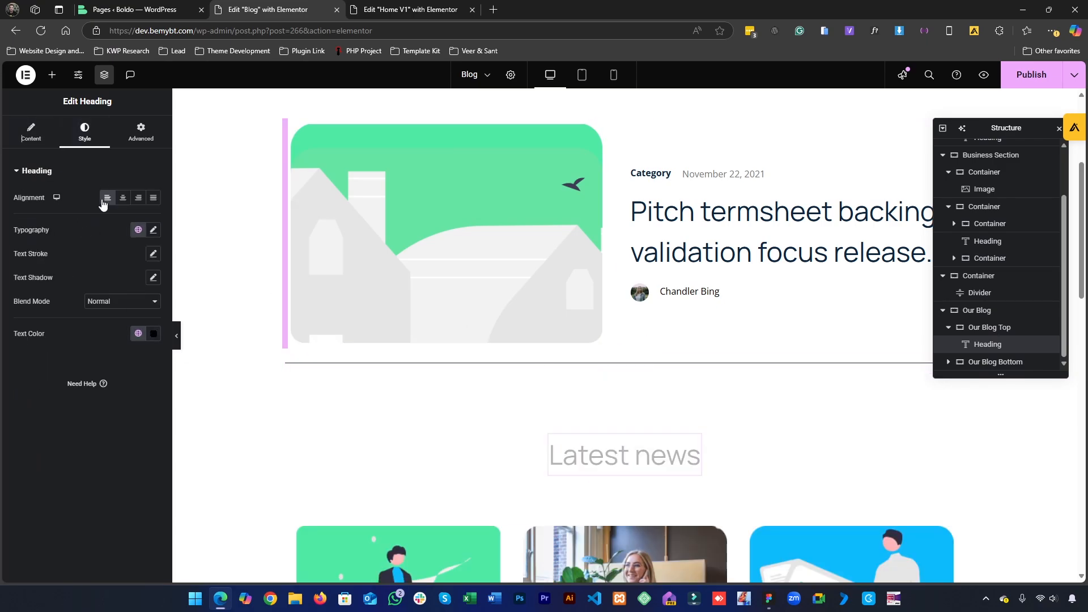
{"action": "left_click", "coordinate": [140, 133]}
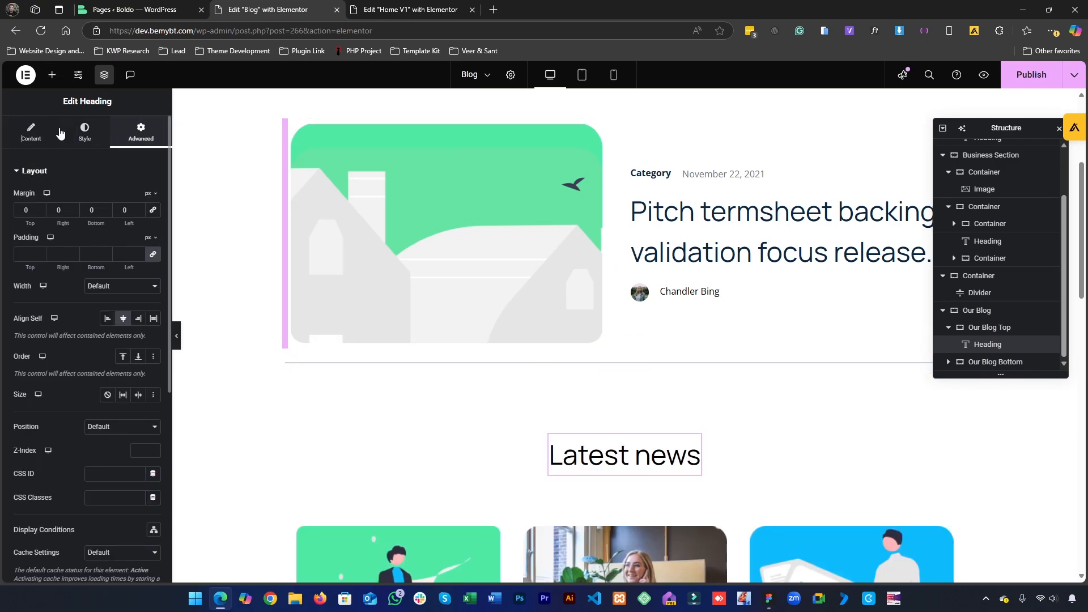
{"action": "left_click", "coordinate": [31, 133]}
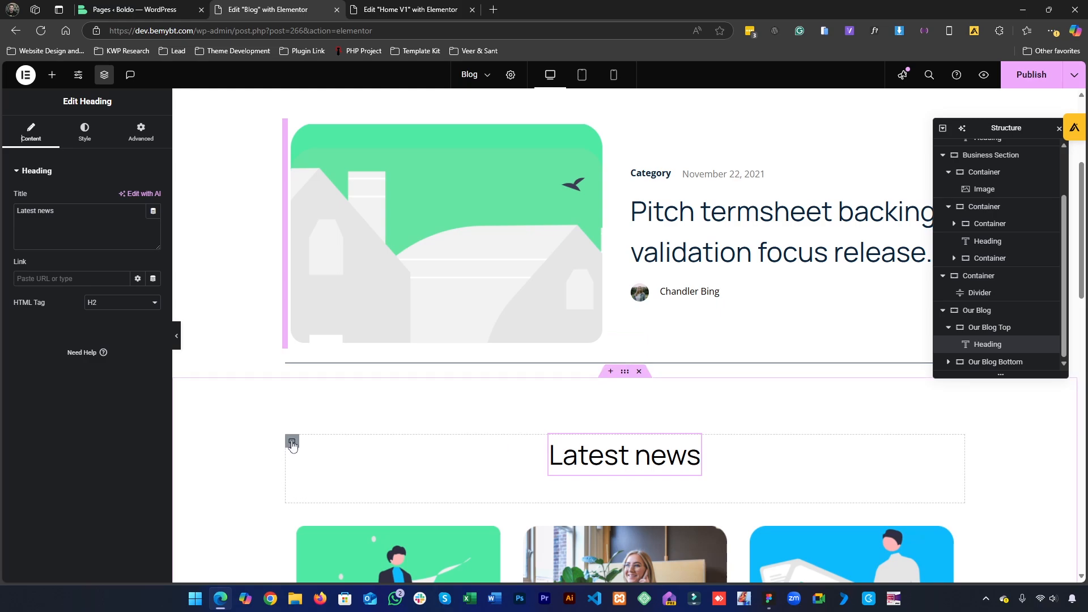
{"action": "left_click", "coordinate": [293, 444]}
{"action": "left_click", "coordinate": [30, 134]}
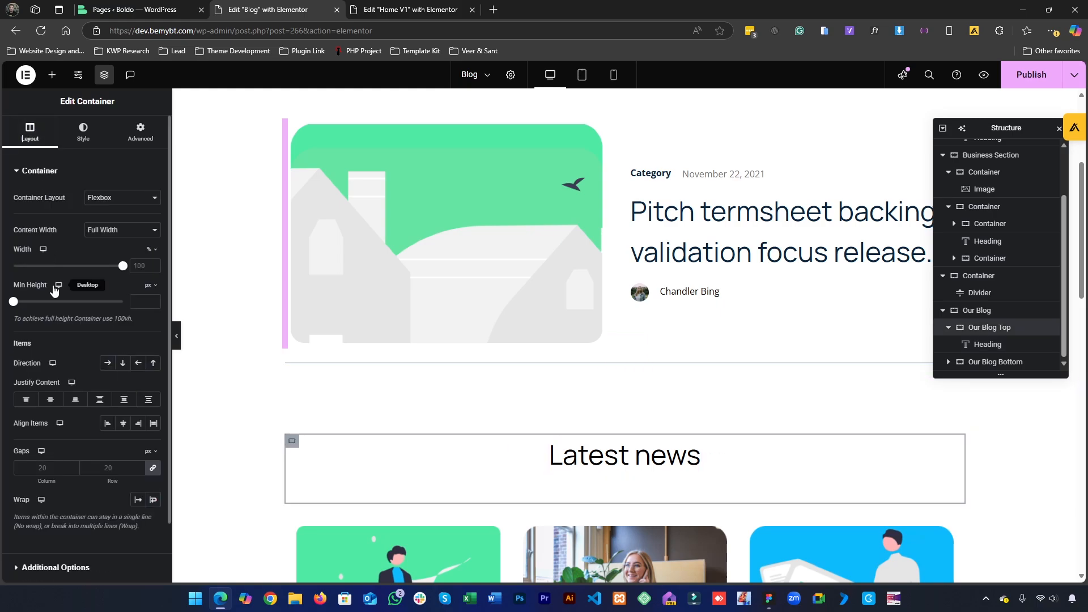
{"action": "left_click", "coordinate": [141, 133]}
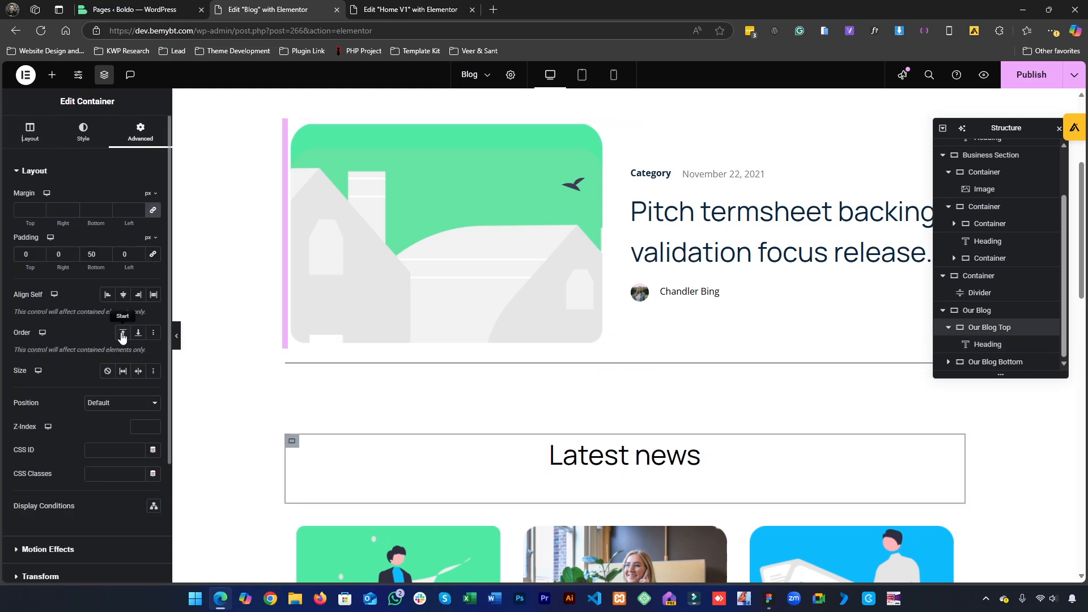
{"action": "left_click", "coordinate": [555, 454]}
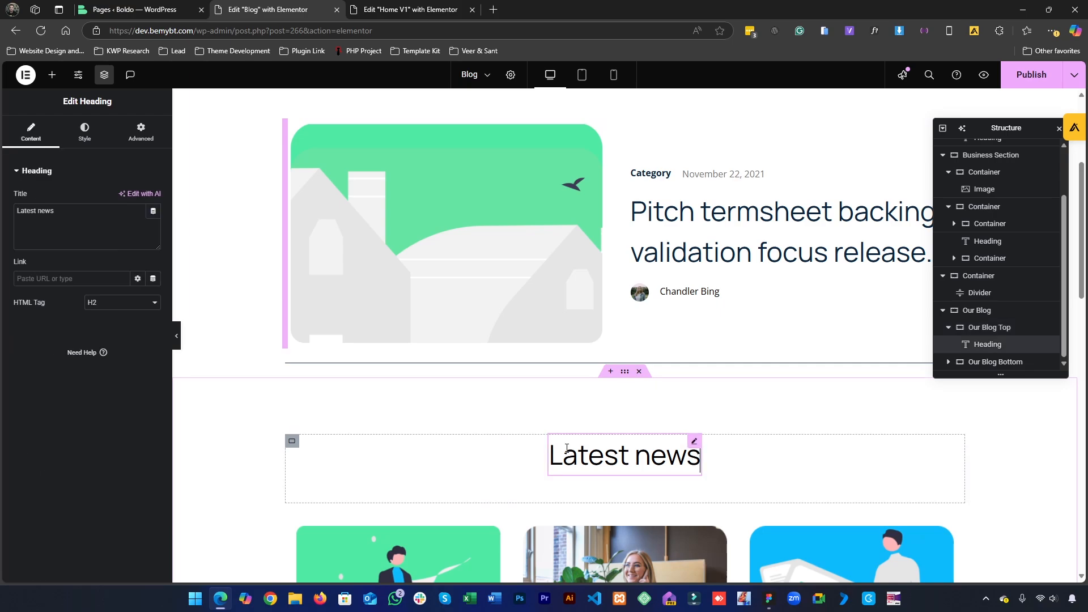
{"action": "left_click", "coordinate": [157, 143]}
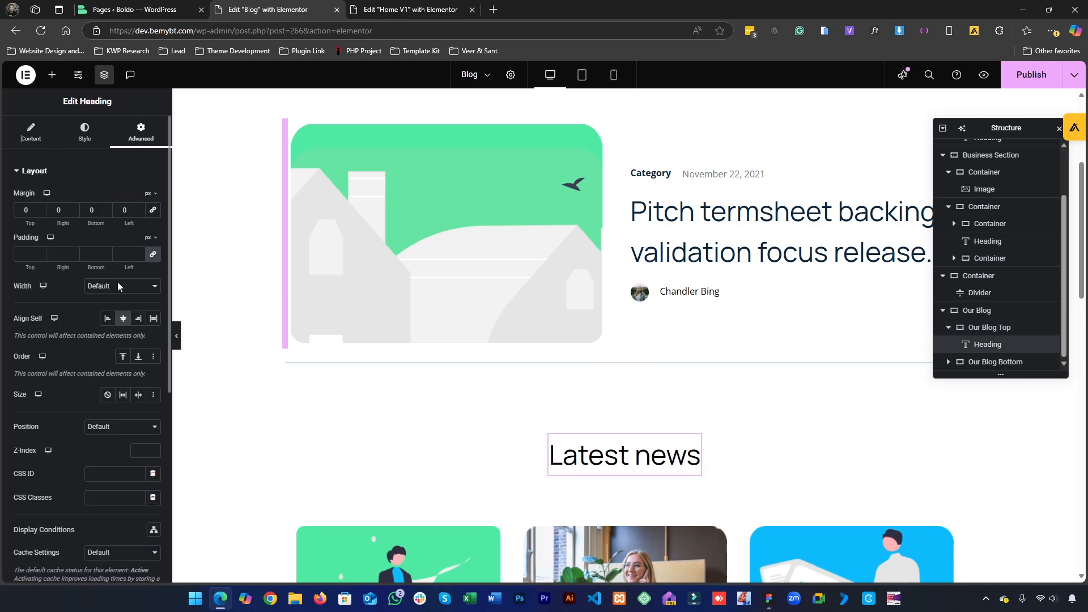
{"action": "left_click", "coordinate": [129, 322]}
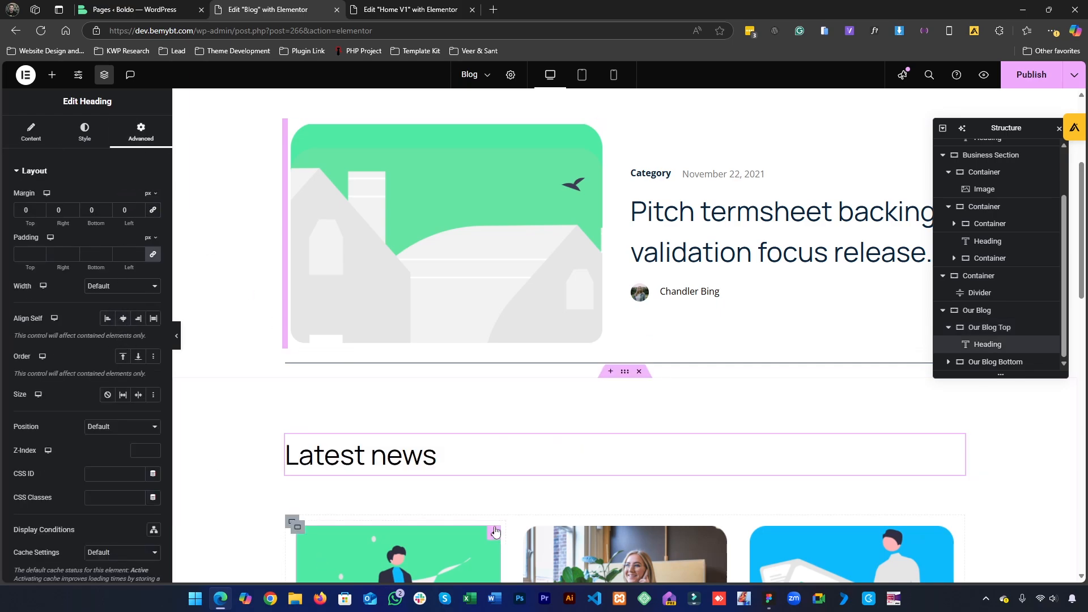
Duplicate the Our Blog Bottom container to add a second row of three blog cards.
{"action": "scroll", "coordinate": [399, 459], "scroll_direction": "down", "scroll_amount": 1}
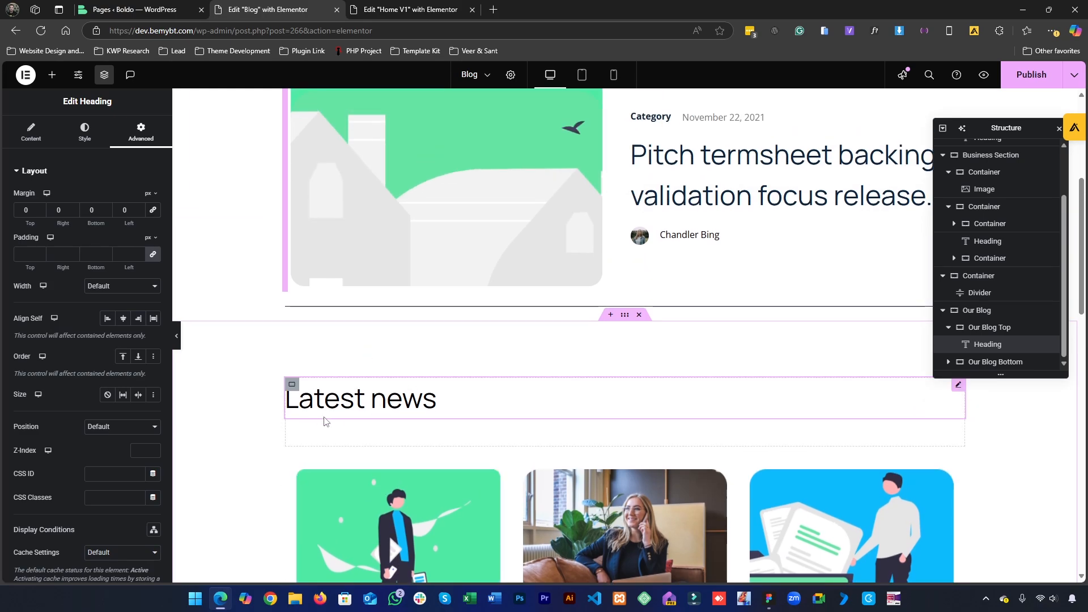
{"action": "scroll", "coordinate": [292, 340], "scroll_direction": "down", "scroll_amount": 3}
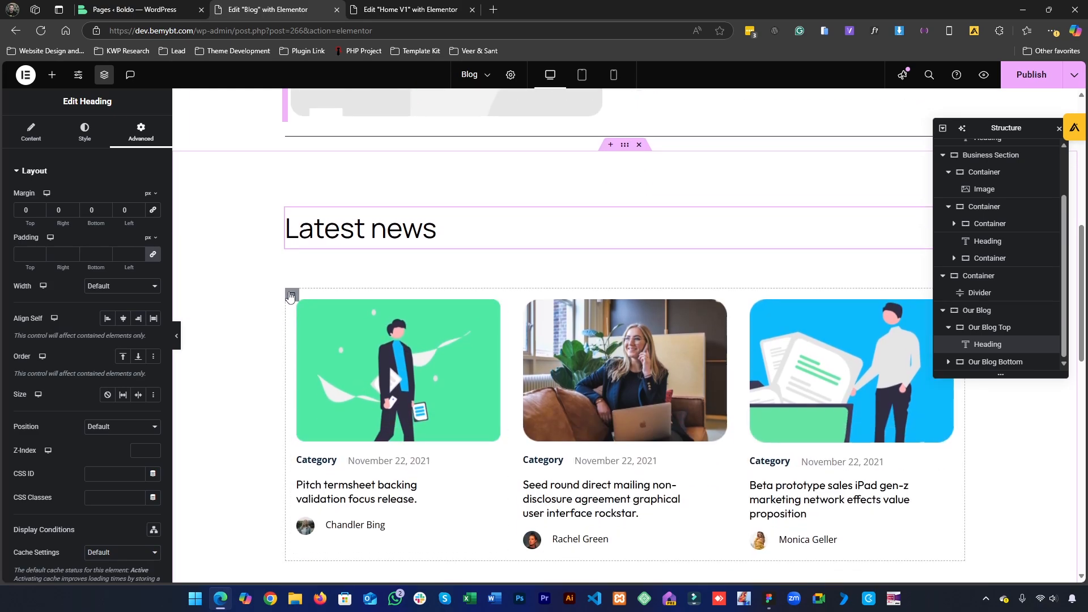
{"action": "right_click", "coordinate": [291, 296]}
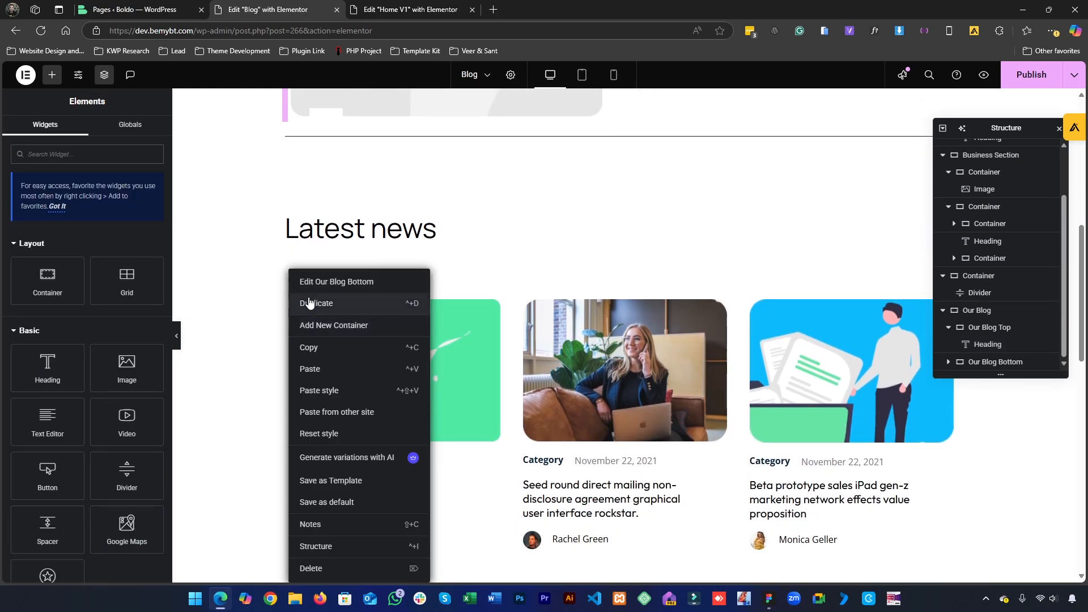
{"action": "left_click", "coordinate": [308, 302]}
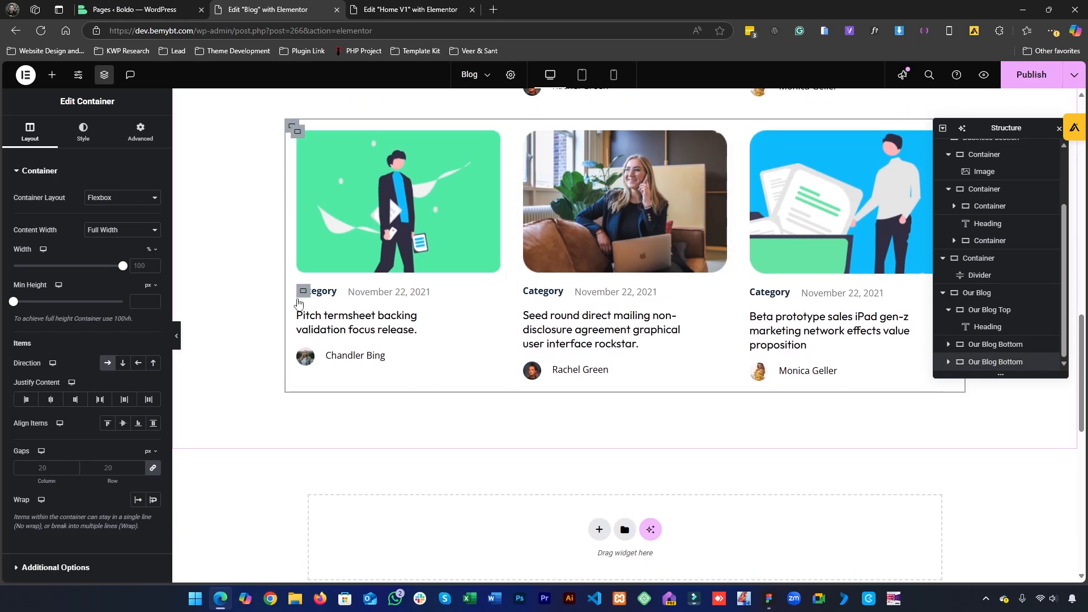
{"action": "scroll", "coordinate": [570, 443], "scroll_direction": "up", "scroll_amount": 4}
Following the Figma design, replace the first second-row card's image with the existing 1.png of the man on the phone from the media library.
{"action": "left_click", "coordinate": [769, 608]}
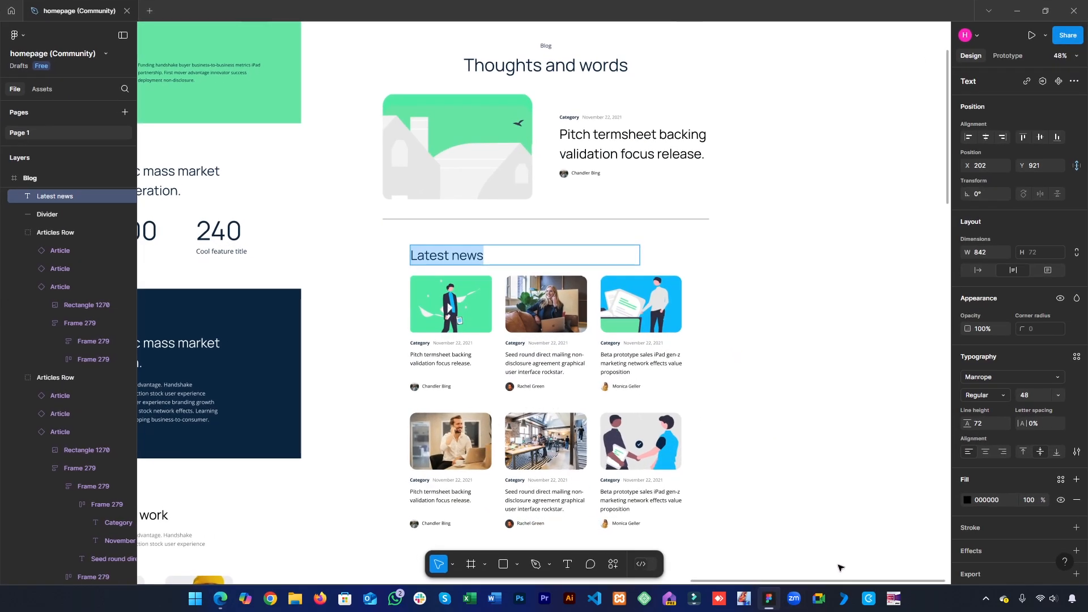
{"action": "left_click", "coordinate": [770, 607]}
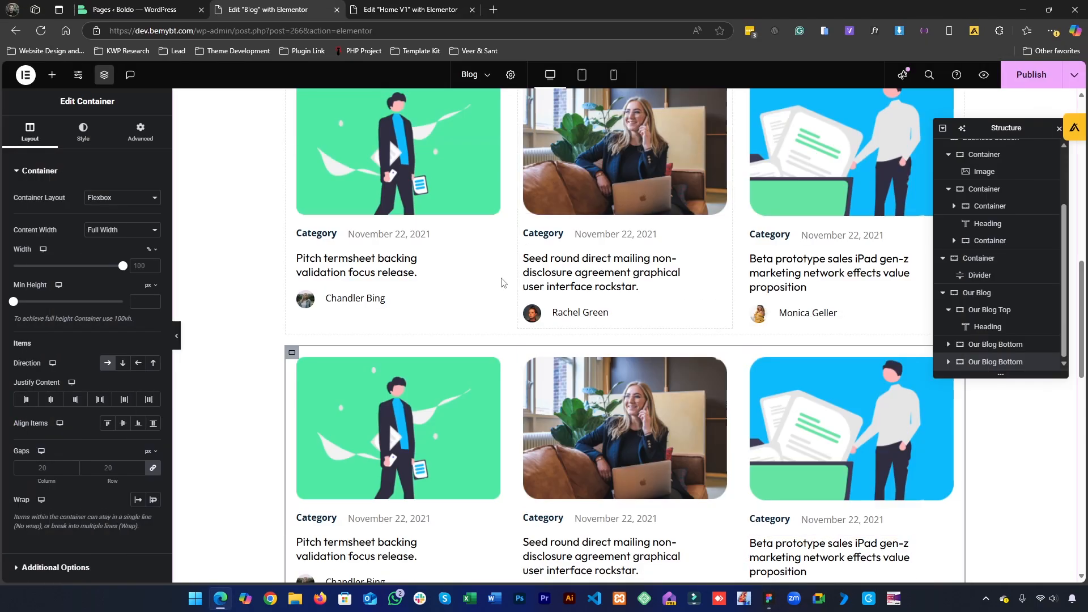
{"action": "left_click", "coordinate": [437, 377]}
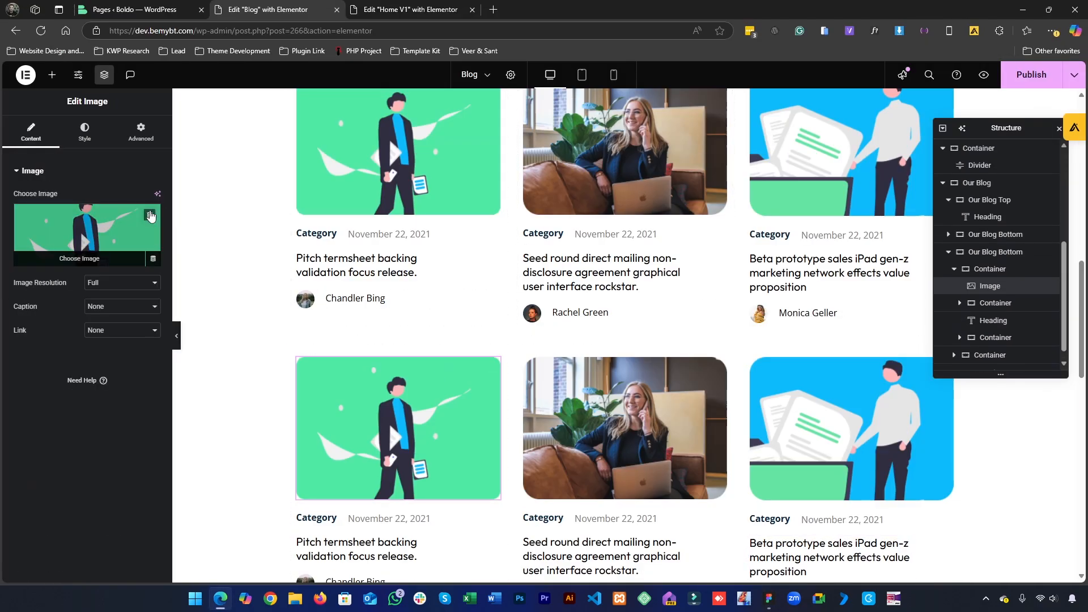
{"action": "left_click", "coordinate": [152, 215]}
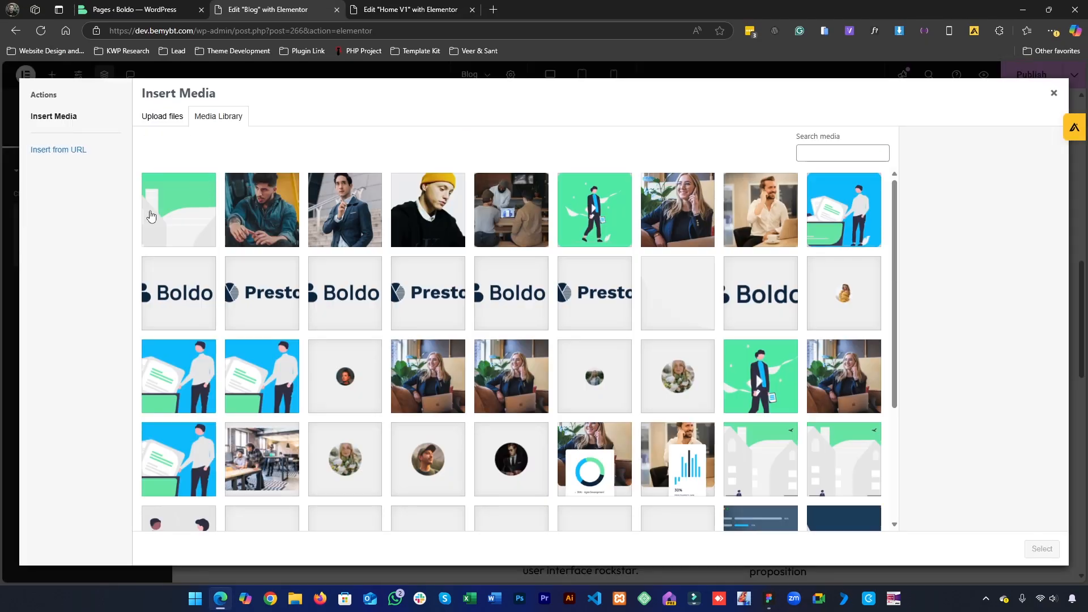
{"action": "left_click", "coordinate": [757, 232]}
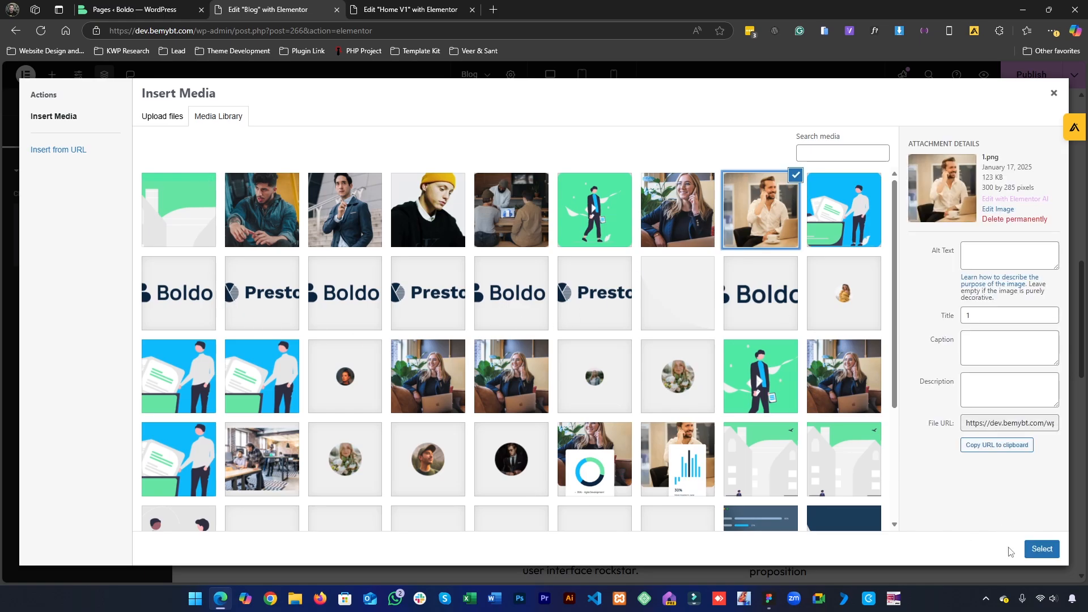
{"action": "left_click", "coordinate": [1041, 548]}
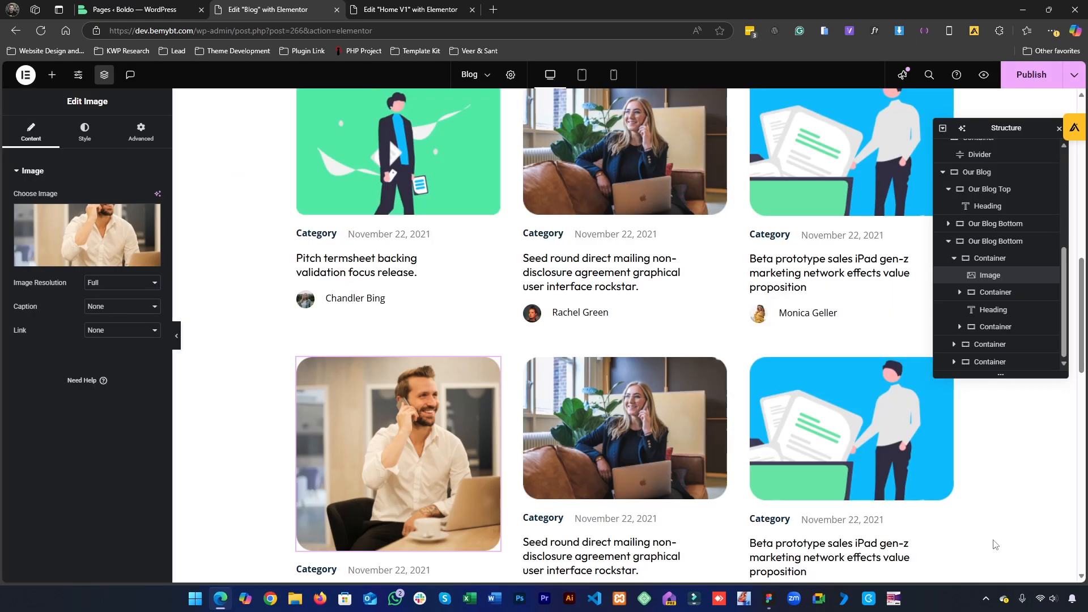
{"action": "scroll", "coordinate": [431, 299], "scroll_direction": "up", "scroll_amount": 3}
{"action": "scroll", "coordinate": [432, 299], "scroll_direction": "down", "scroll_amount": 5}
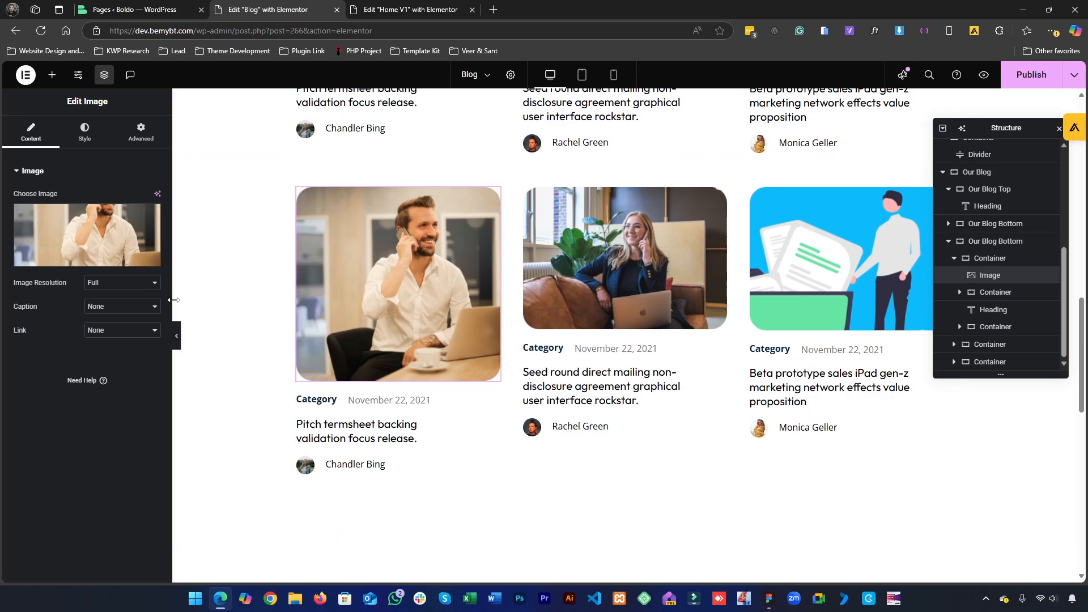
In Figma, export the first second-row article image at 1x as a PNG named 1 to the Desktop.
{"action": "left_click", "coordinate": [768, 597]}
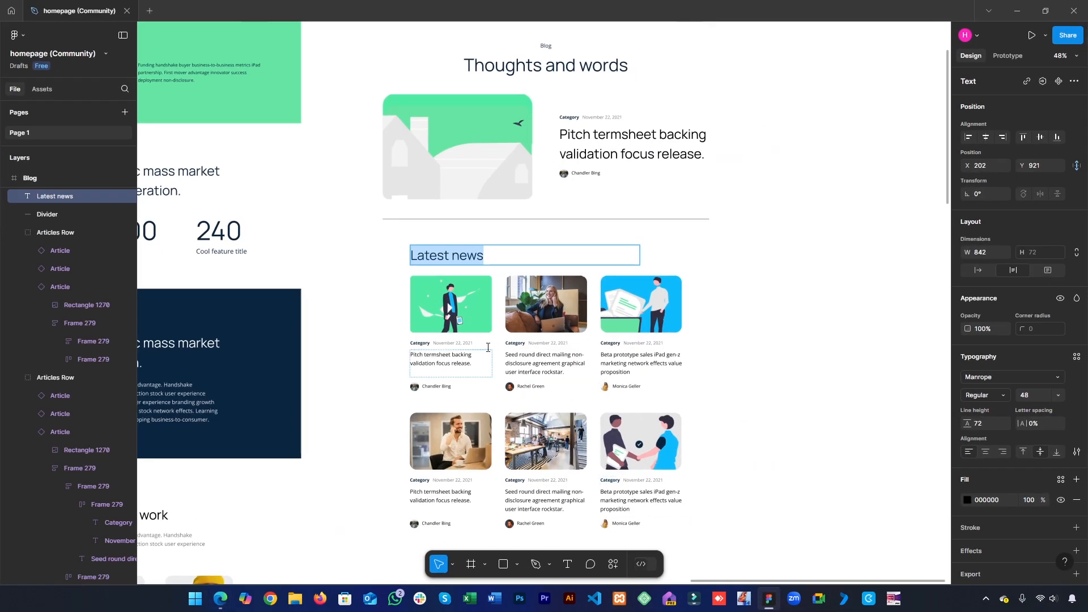
{"action": "left_click", "coordinate": [452, 454]}
{"action": "double_click", "coordinate": [451, 454]}
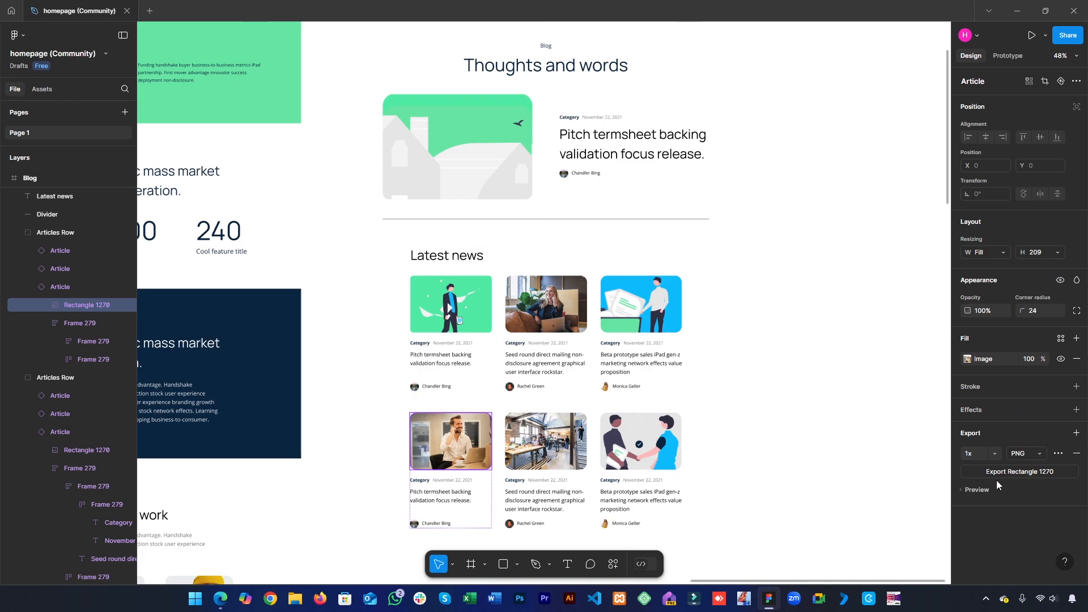
{"action": "left_click", "coordinate": [998, 474]}
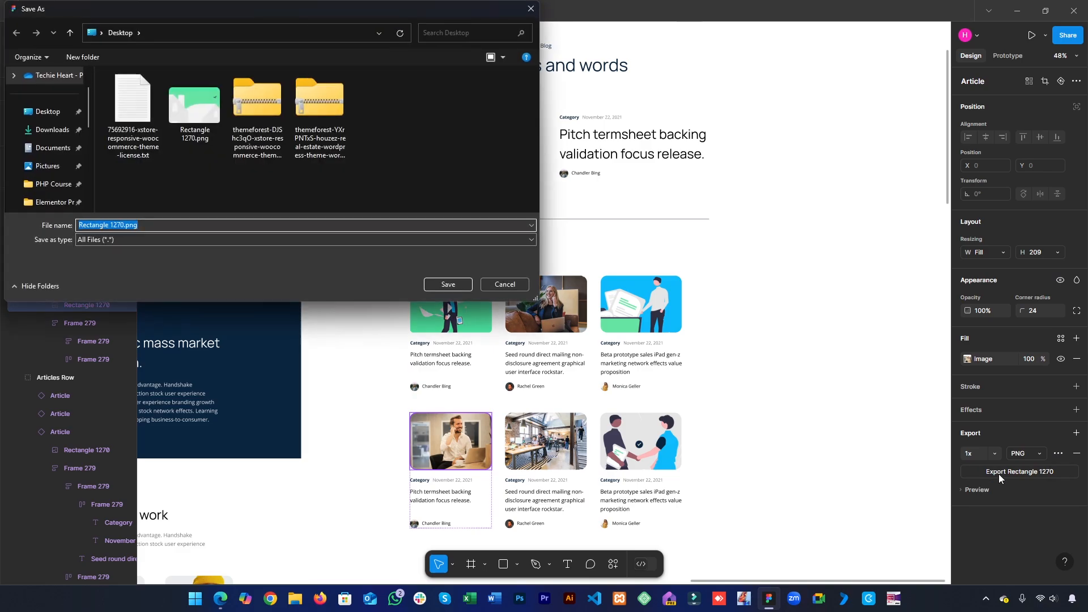
{"action": "type", "text": "1"}
{"action": "key", "text": "Return"}
Export the middle second-row article image at 1x as a PNG named 2 to the Desktop.
{"action": "left_click", "coordinate": [585, 445]}
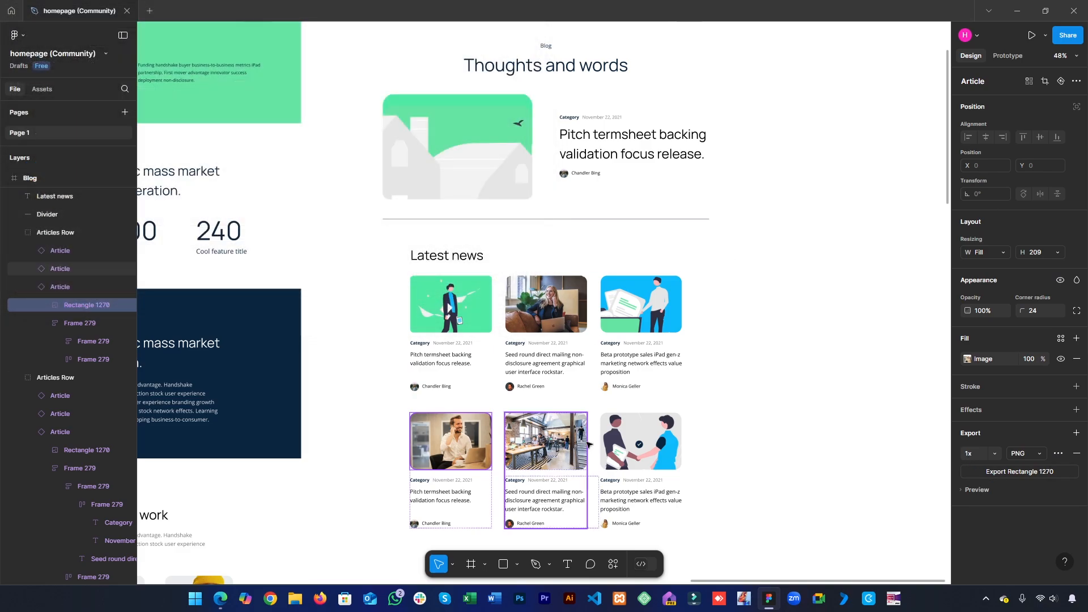
{"action": "left_click", "coordinate": [1007, 441]}
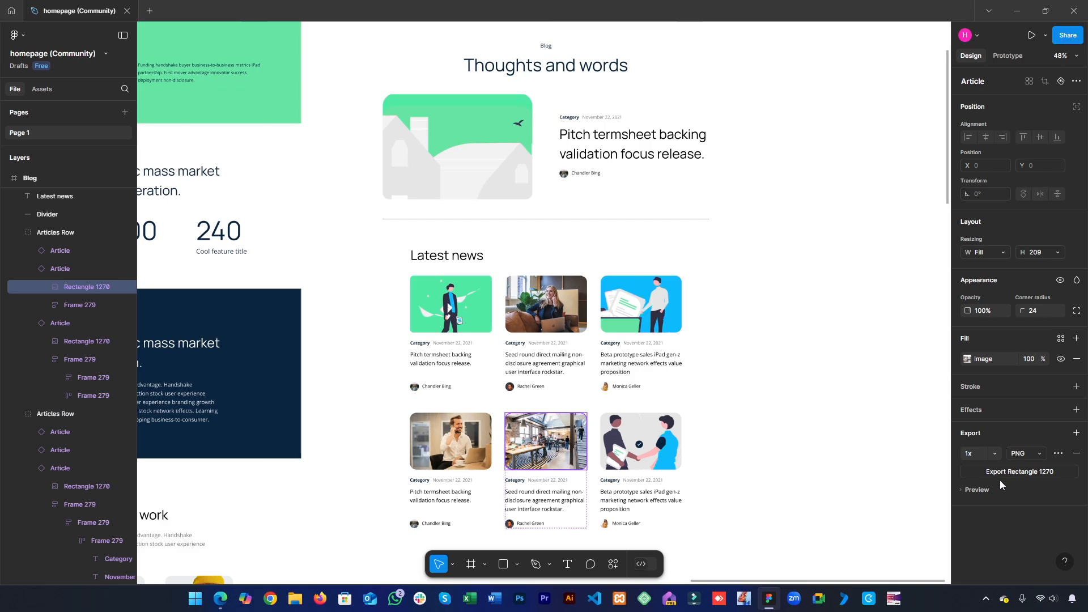
{"action": "left_click", "coordinate": [999, 476]}
{"action": "type", "text": "2"}
{"action": "key", "text": "Return"}
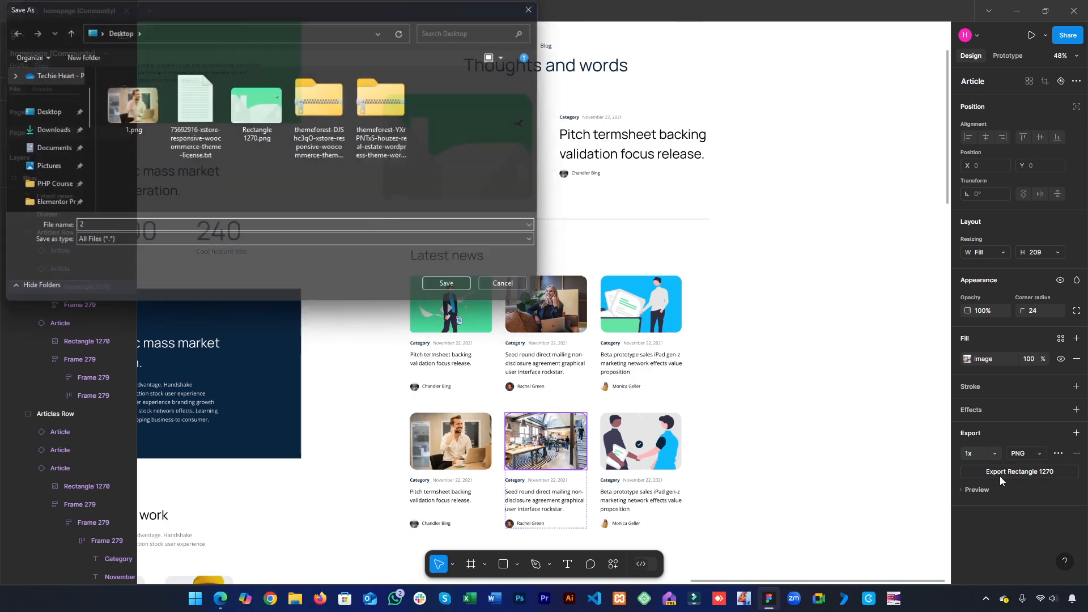
Export the third second-row article image at 1x as a PNG named 3 to the Desktop.
{"action": "left_click", "coordinate": [665, 457]}
{"action": "left_click", "coordinate": [666, 456]}
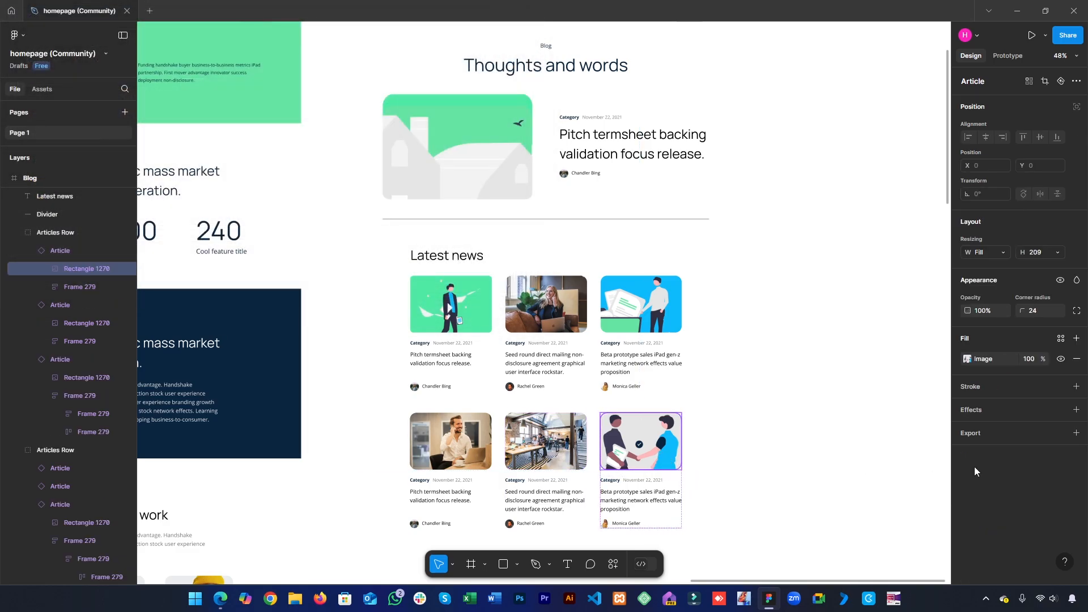
{"action": "left_click", "coordinate": [990, 434]}
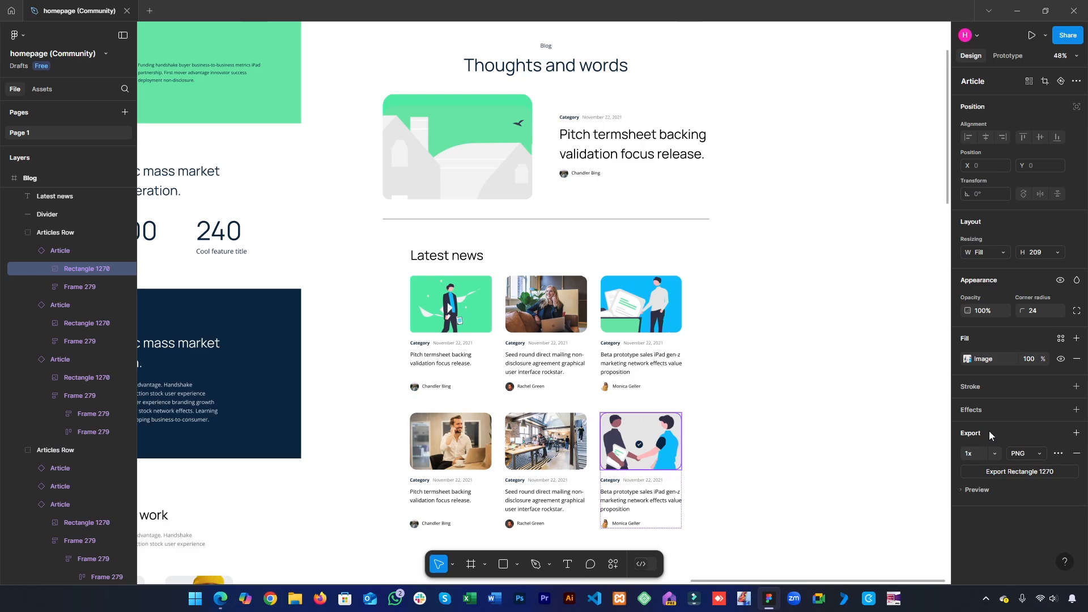
{"action": "left_click", "coordinate": [998, 473]}
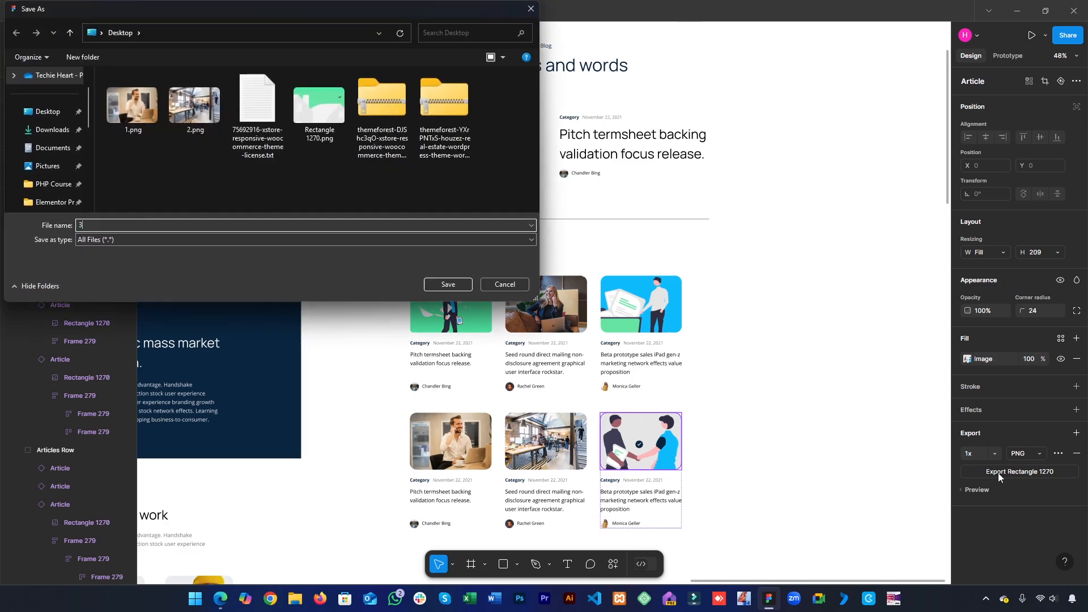
{"action": "key", "text": "Return"}
Back in the Elementor Blog editor, upload 1.png, 2.png and 3.png from the Desktop and assign 1-1.png to the first second-row card.
{"action": "left_click", "coordinate": [1010, 7]}
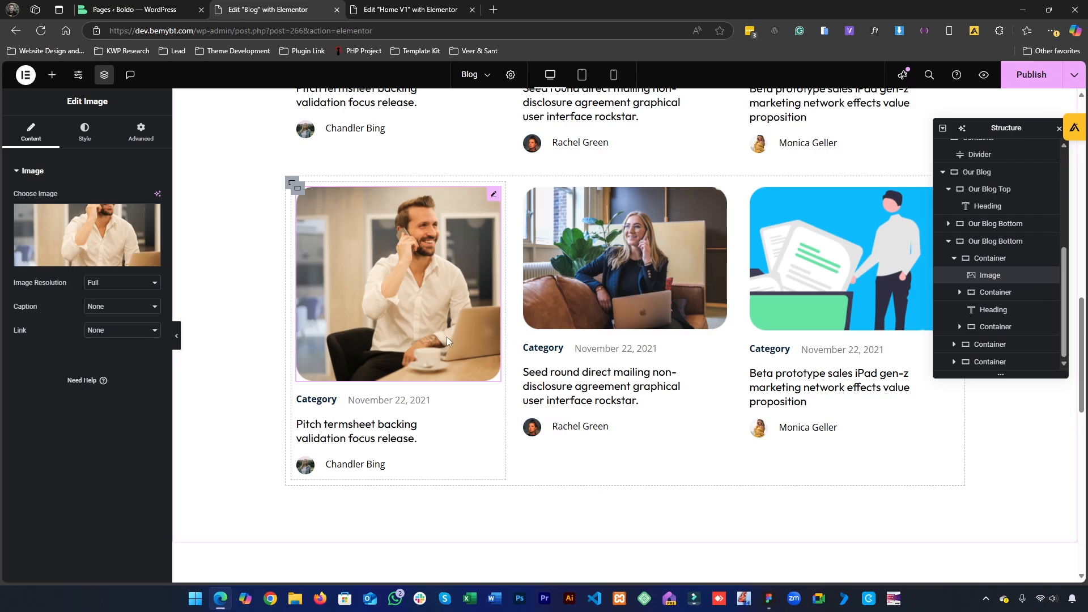
{"action": "left_click", "coordinate": [150, 215]}
{"action": "left_click", "coordinate": [146, 232]}
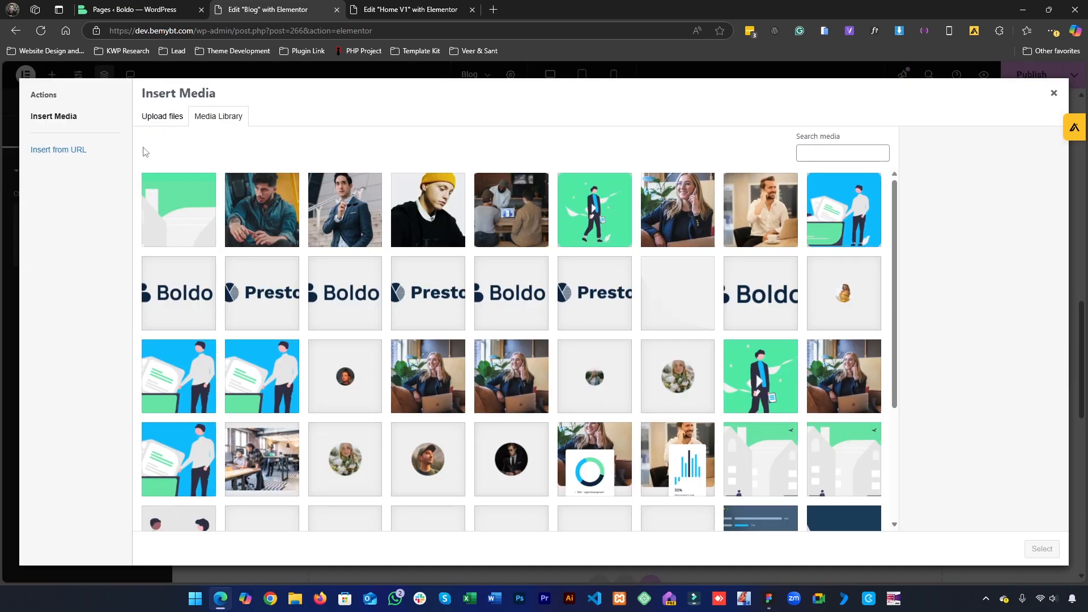
{"action": "left_click", "coordinate": [160, 117]}
{"action": "left_click", "coordinate": [618, 322]}
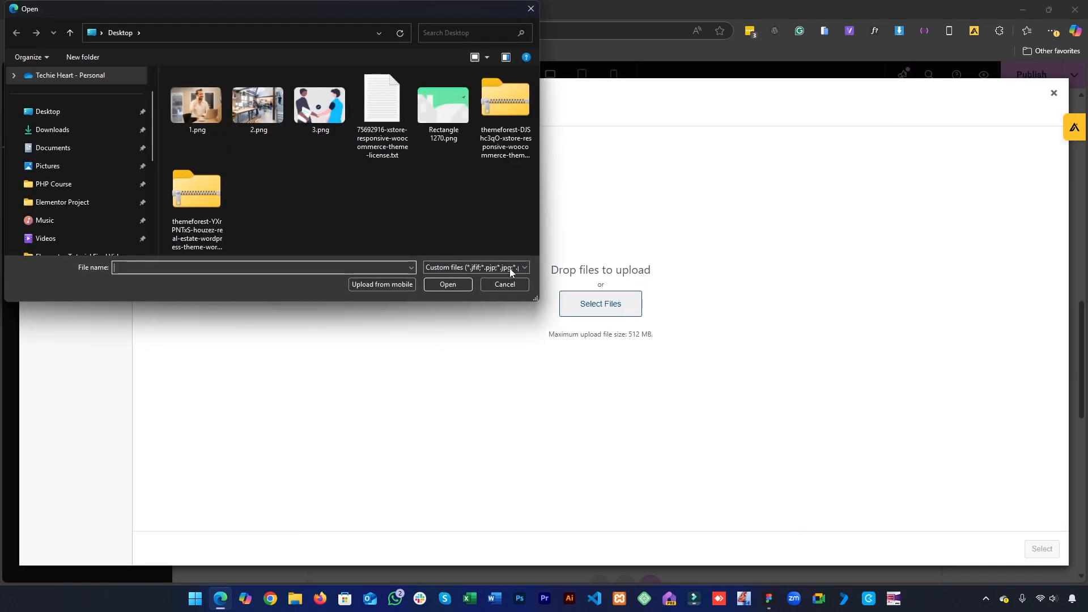
{"action": "left_click", "coordinate": [197, 106]}
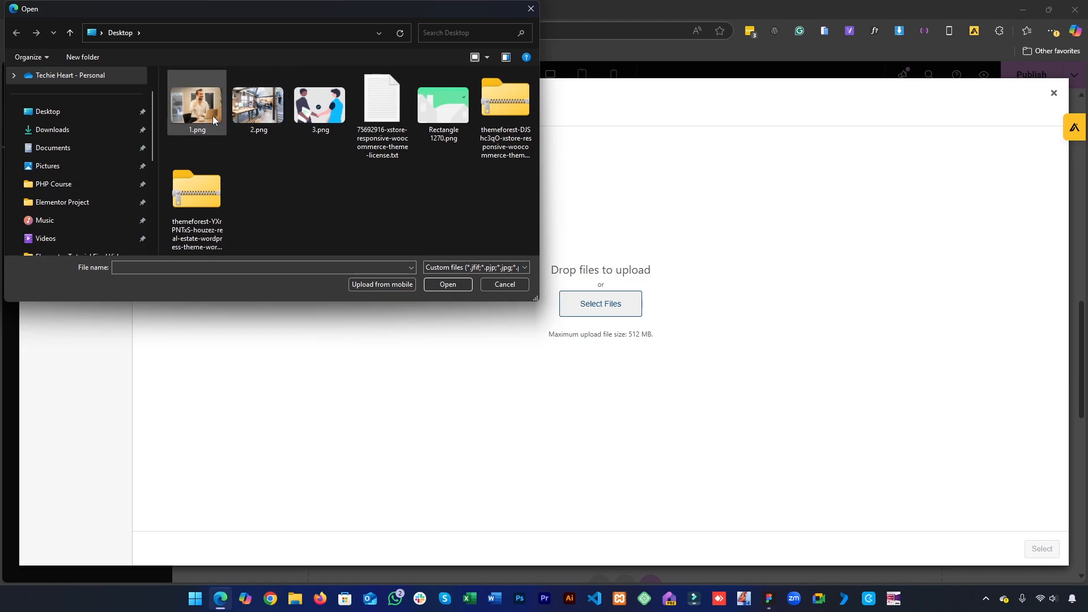
{"action": "left_click", "coordinate": [281, 119], "text": "ctrl"}
{"action": "left_click", "coordinate": [320, 108], "text": "ctrl"}
{"action": "left_click", "coordinate": [448, 285]}
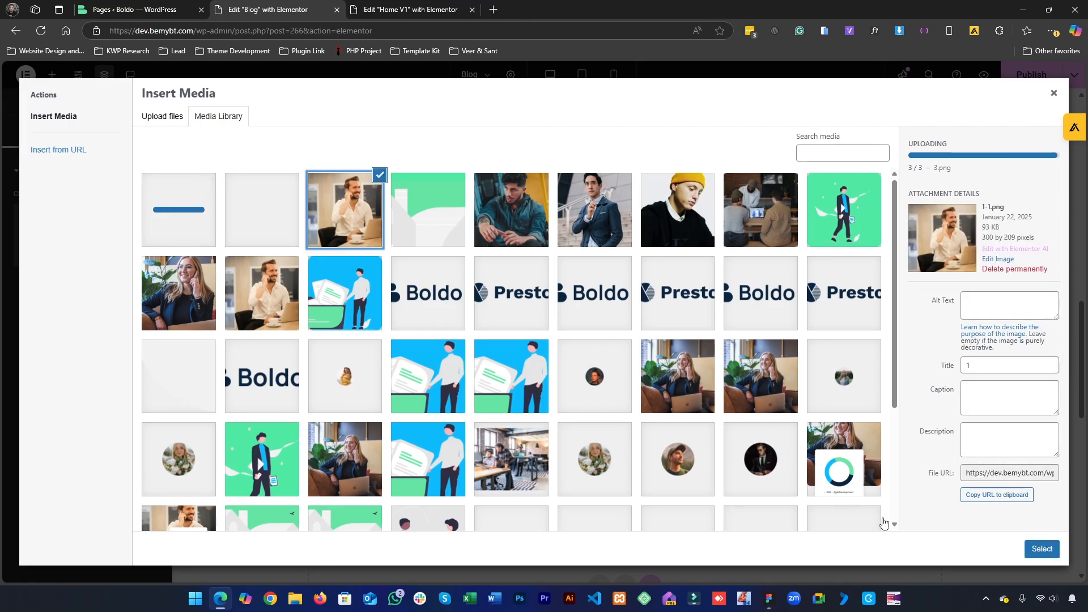
{"action": "left_click", "coordinate": [1054, 555]}
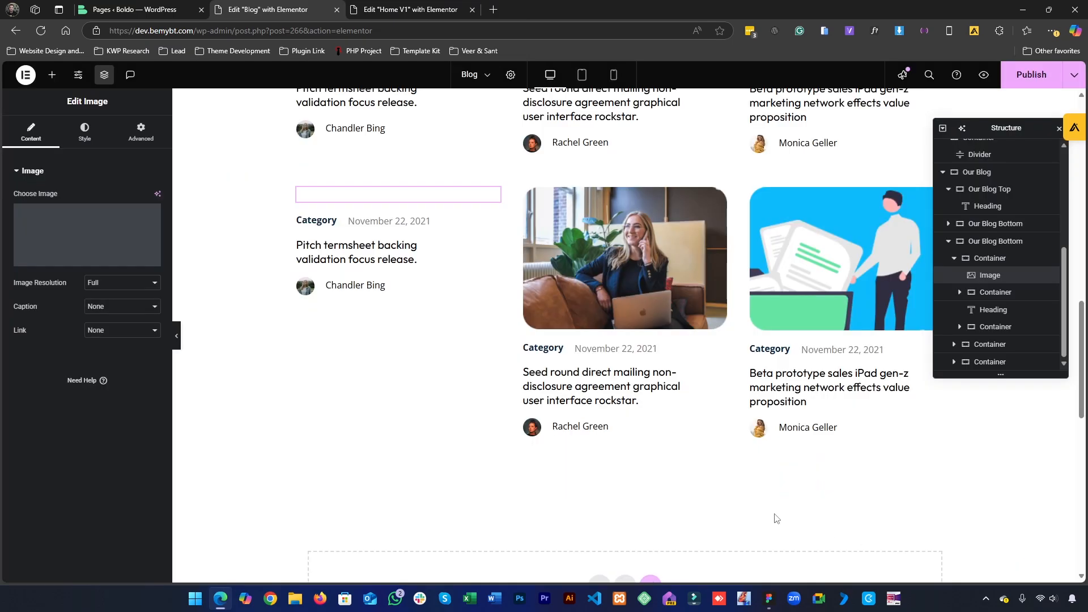
Replace the middle second-row card's image with the uploaded office photo 2-1.png.
{"action": "left_click", "coordinate": [596, 274]}
{"action": "left_click", "coordinate": [149, 223]}
{"action": "left_click", "coordinate": [149, 223]}
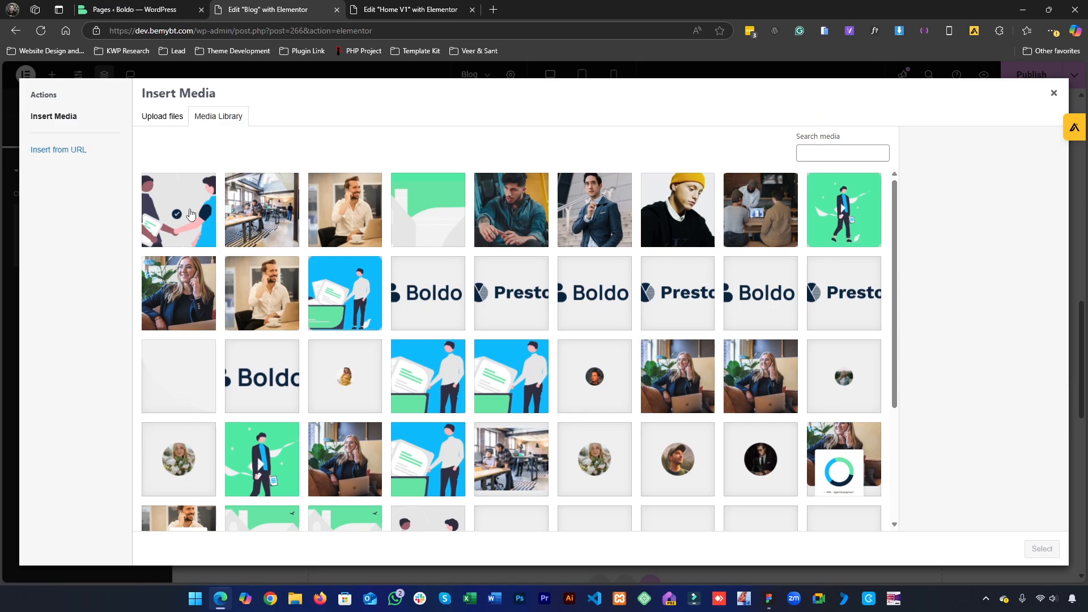
{"action": "left_click", "coordinate": [253, 228]}
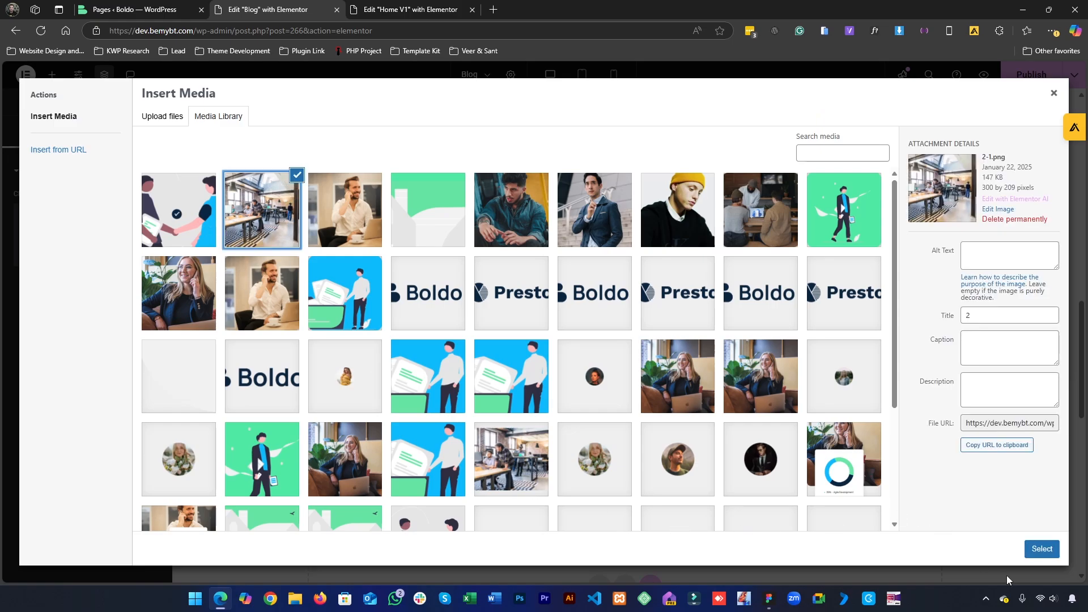
{"action": "left_click", "coordinate": [1041, 549]}
Replace the third second-row card's image with the uploaded handshake illustration.
{"action": "left_click", "coordinate": [814, 291]}
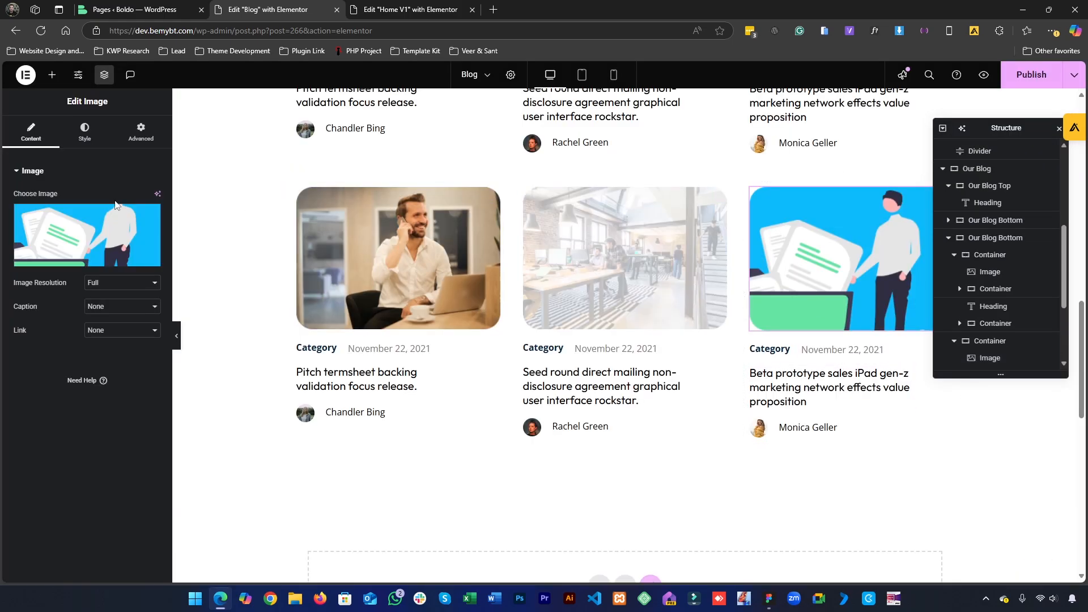
{"action": "left_click", "coordinate": [147, 215]}
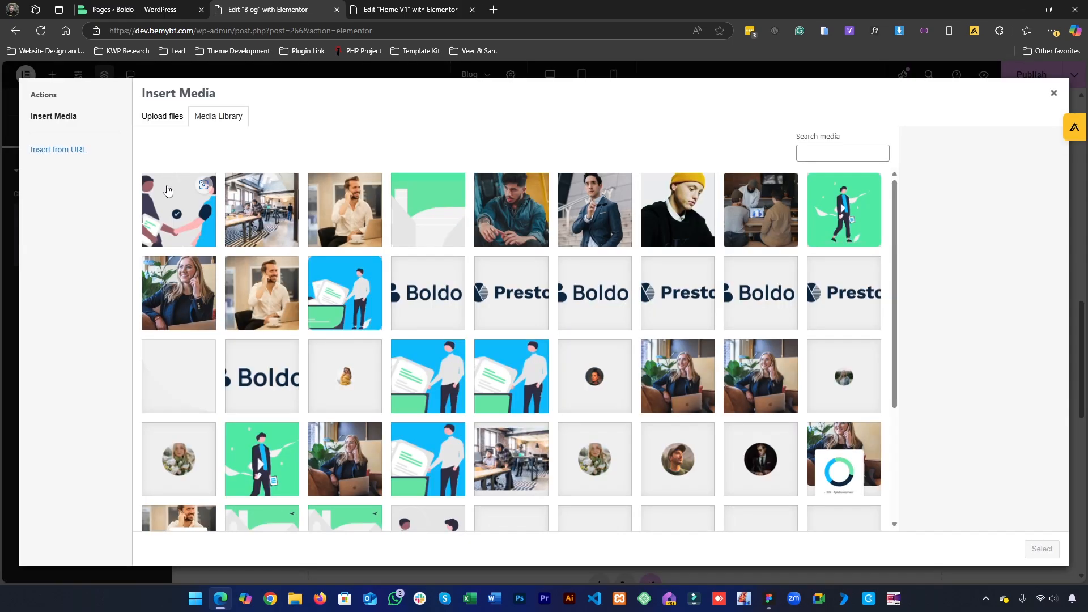
{"action": "left_click", "coordinate": [169, 192]}
{"action": "left_click", "coordinate": [1042, 548]}
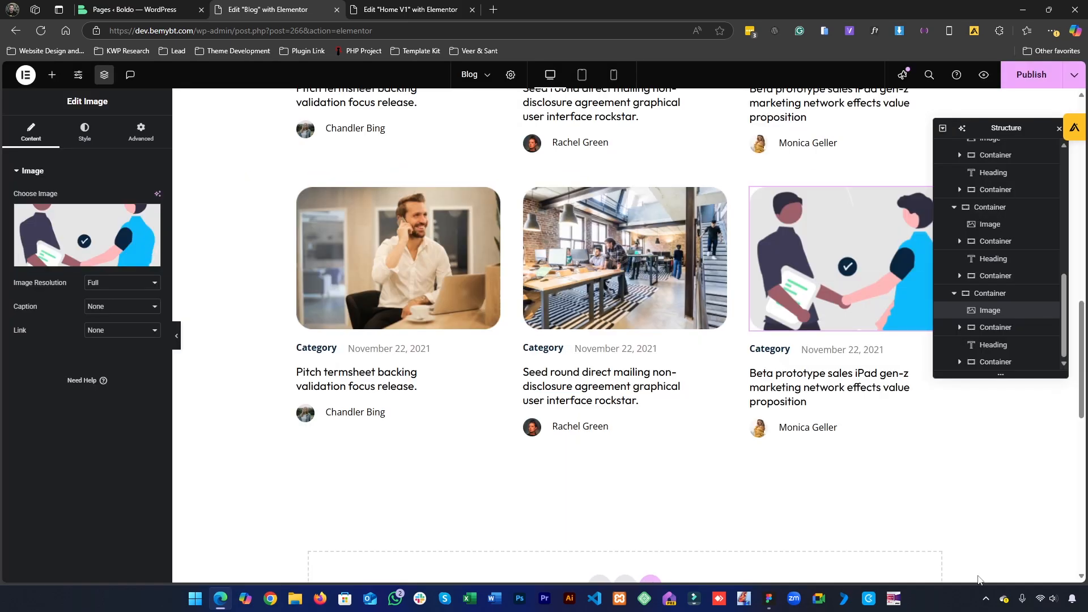
Review the Blog page layout in the desktop, tablet and mobile previews.
{"action": "scroll", "coordinate": [510, 363], "scroll_direction": "up", "scroll_amount": 5}
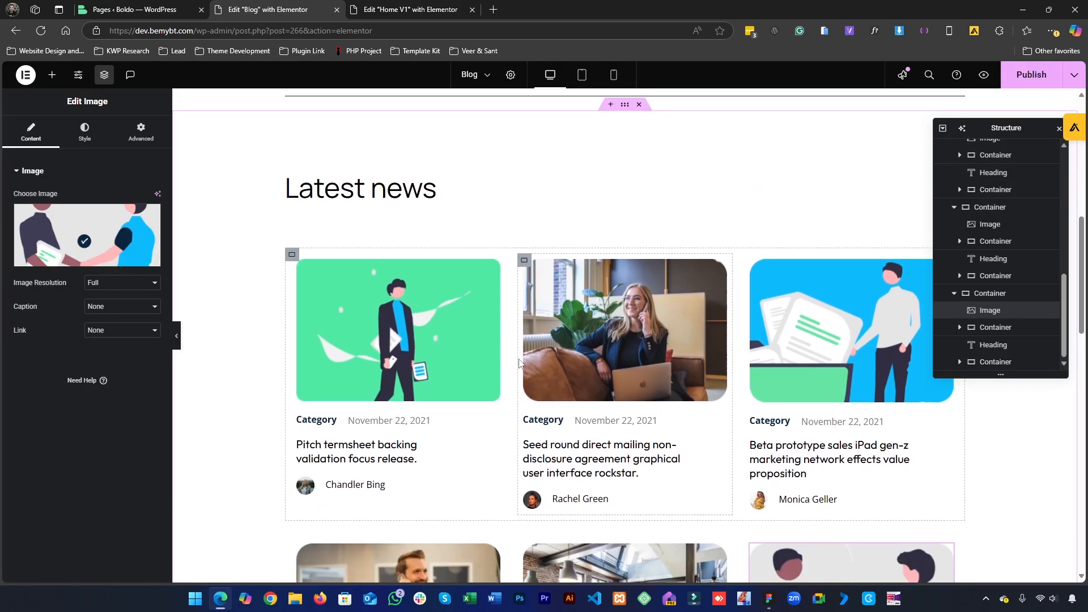
{"action": "scroll", "coordinate": [506, 358], "scroll_direction": "down", "scroll_amount": 3}
{"action": "scroll", "coordinate": [506, 358], "scroll_direction": "up", "scroll_amount": 10}
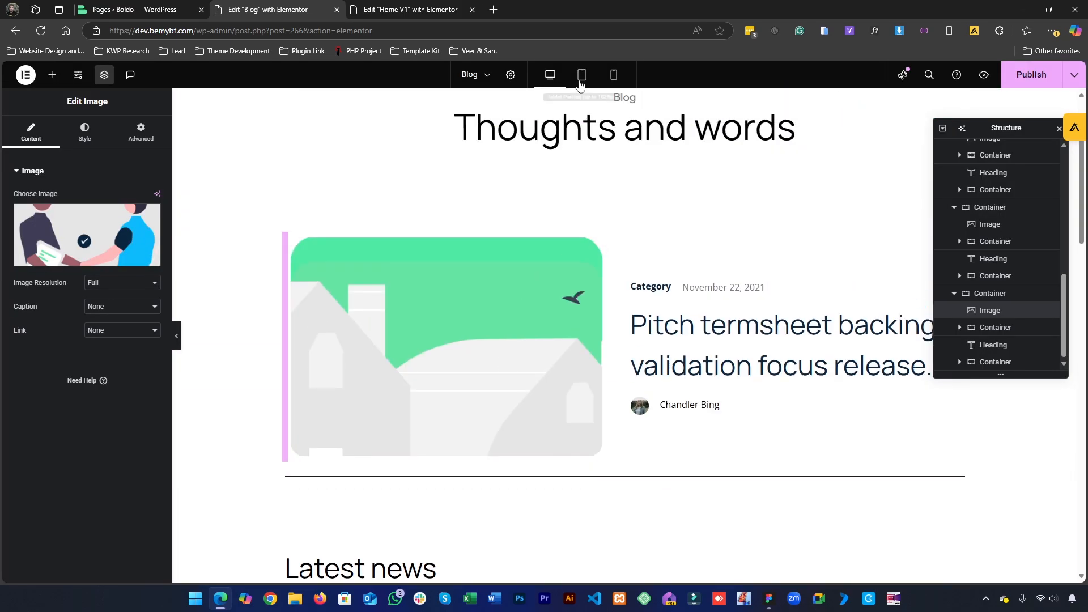
{"action": "left_click", "coordinate": [582, 75]}
{"action": "scroll", "coordinate": [652, 340], "scroll_direction": "down", "scroll_amount": 8}
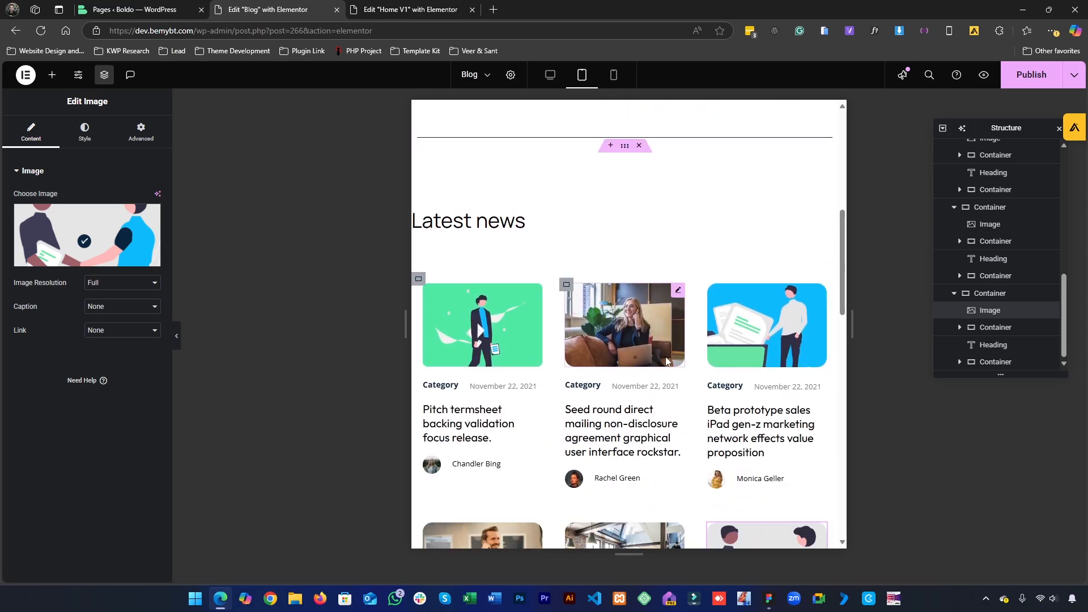
{"action": "scroll", "coordinate": [667, 359], "scroll_direction": "down", "scroll_amount": 7}
{"action": "scroll", "coordinate": [663, 369], "scroll_direction": "up", "scroll_amount": 6}
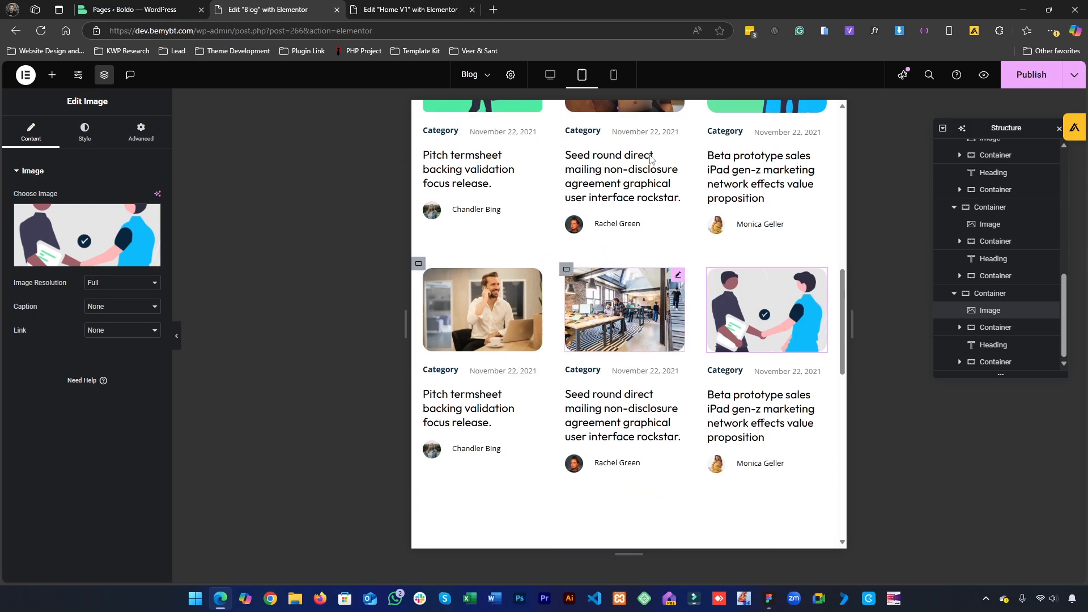
{"action": "left_click", "coordinate": [613, 75]}
{"action": "scroll", "coordinate": [633, 417], "scroll_direction": "down", "scroll_amount": 5}
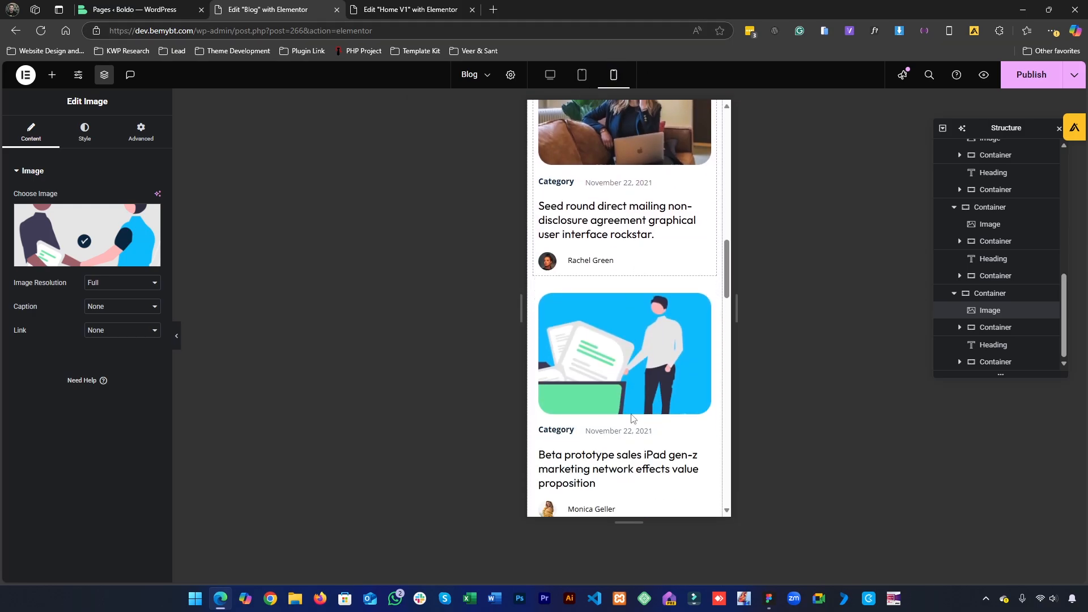
{"action": "scroll", "coordinate": [632, 417], "scroll_direction": "up", "scroll_amount": 1}
{"action": "scroll", "coordinate": [633, 418], "scroll_direction": "up", "scroll_amount": 15}
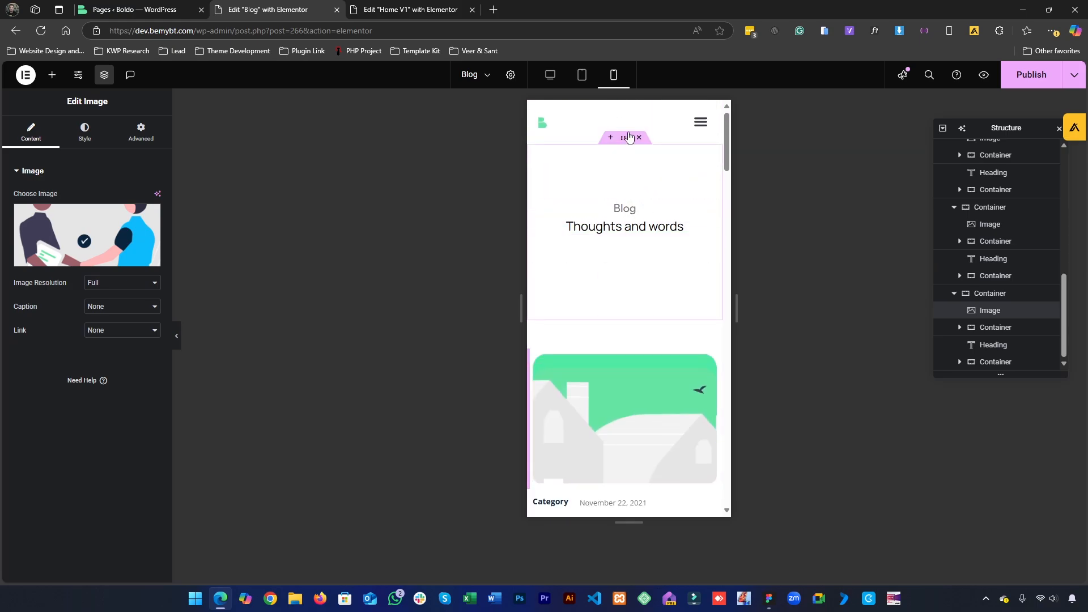
Set the padding of the "Thoughts and words" section container to 0 on all sides for mobile and tablet, and publish the page.
{"action": "left_click", "coordinate": [624, 163]}
{"action": "left_click", "coordinate": [140, 131]}
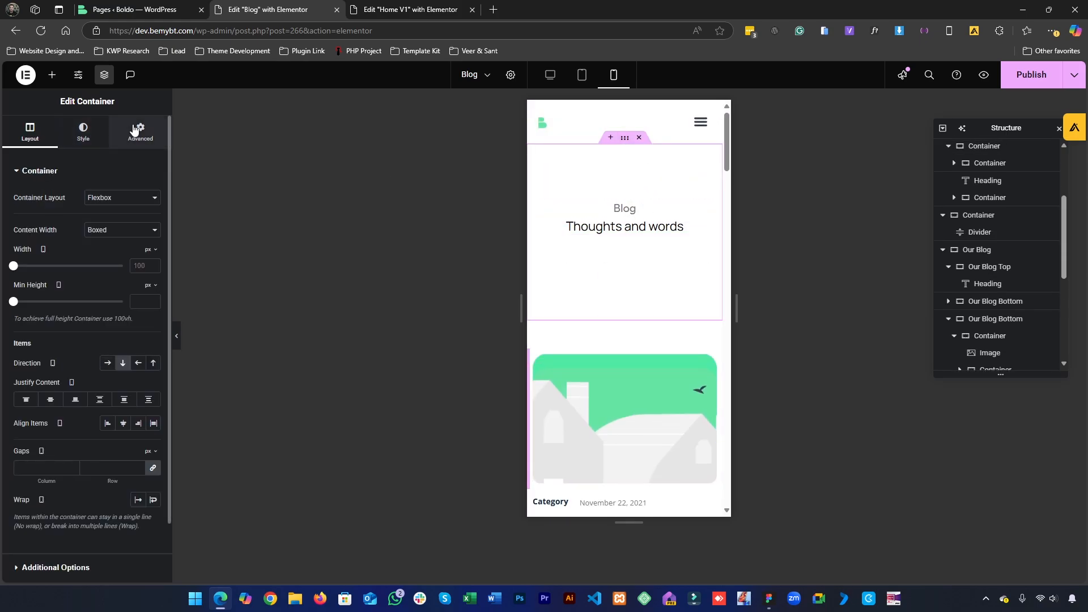
{"action": "left_click", "coordinate": [153, 254]}
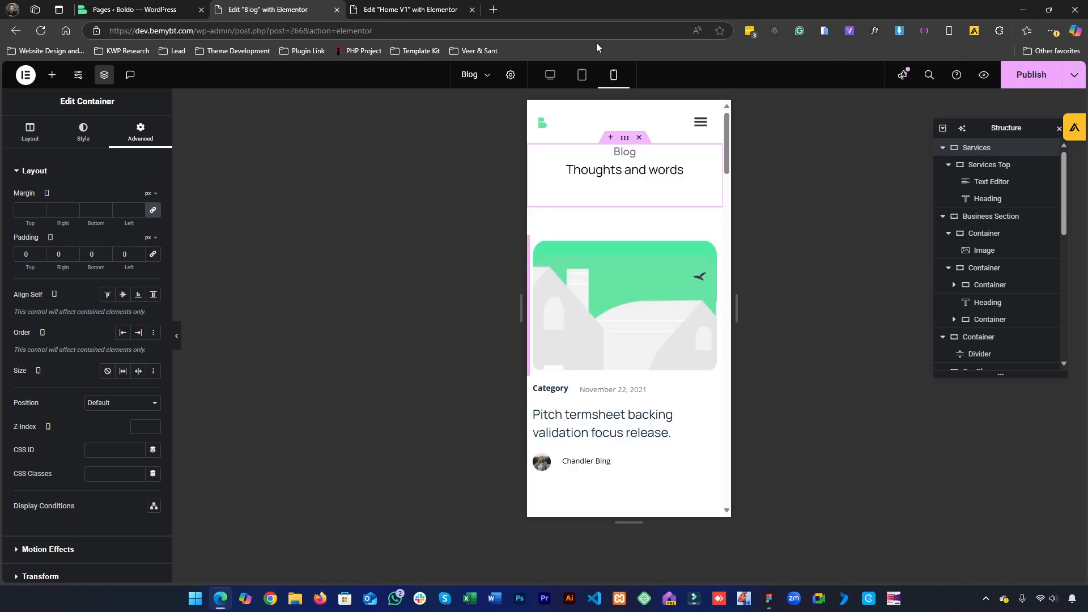
{"action": "left_click", "coordinate": [582, 76]}
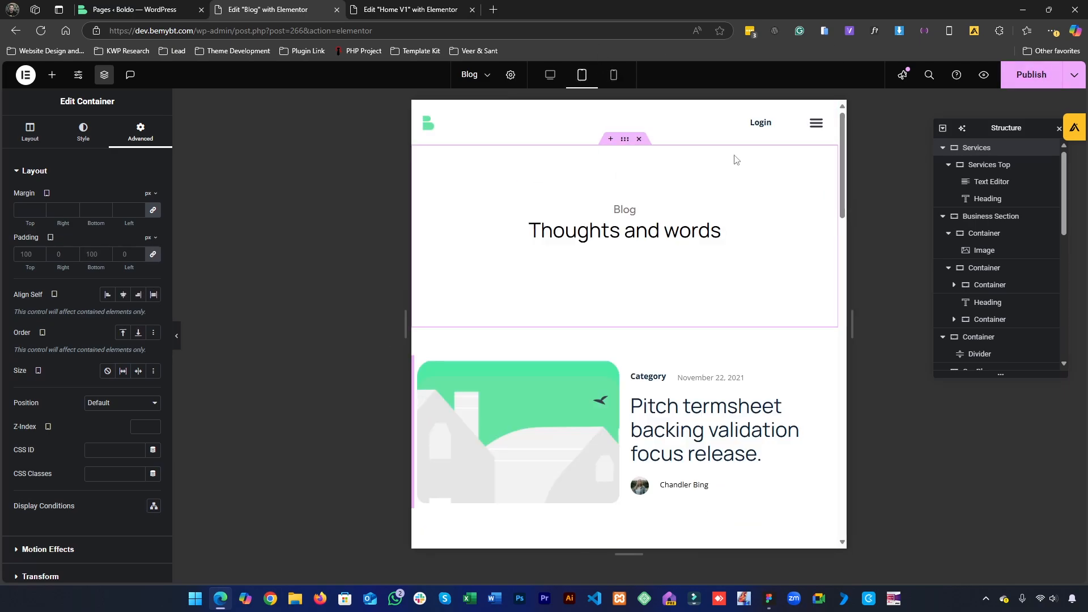
{"action": "left_click", "coordinate": [153, 254]}
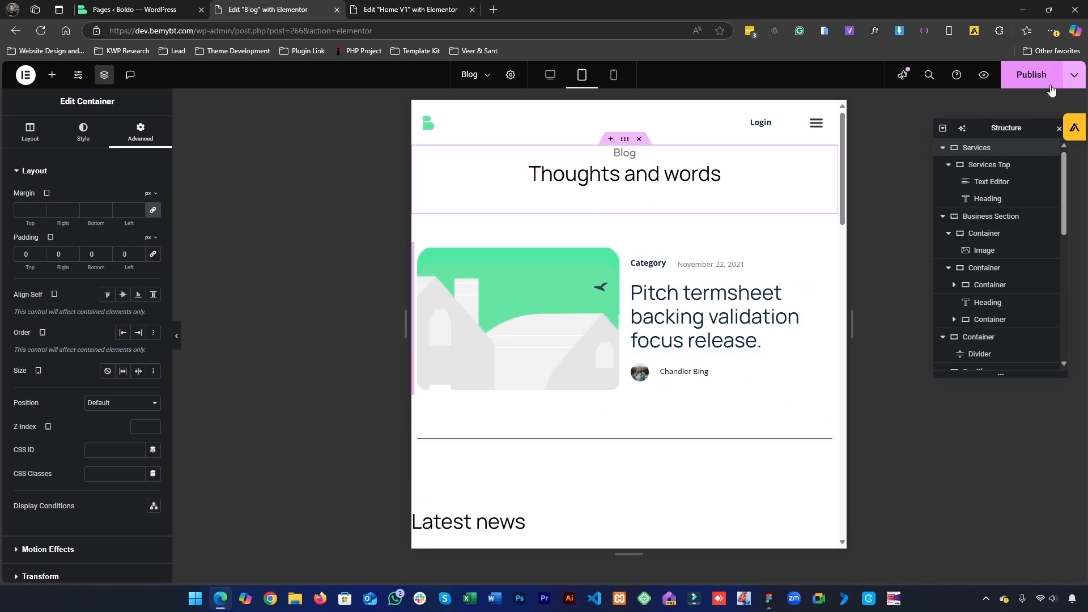
List all saved templates in the WordPress admin and open Header V2 in Elementor in a new tab.
{"action": "left_click", "coordinate": [141, 7]}
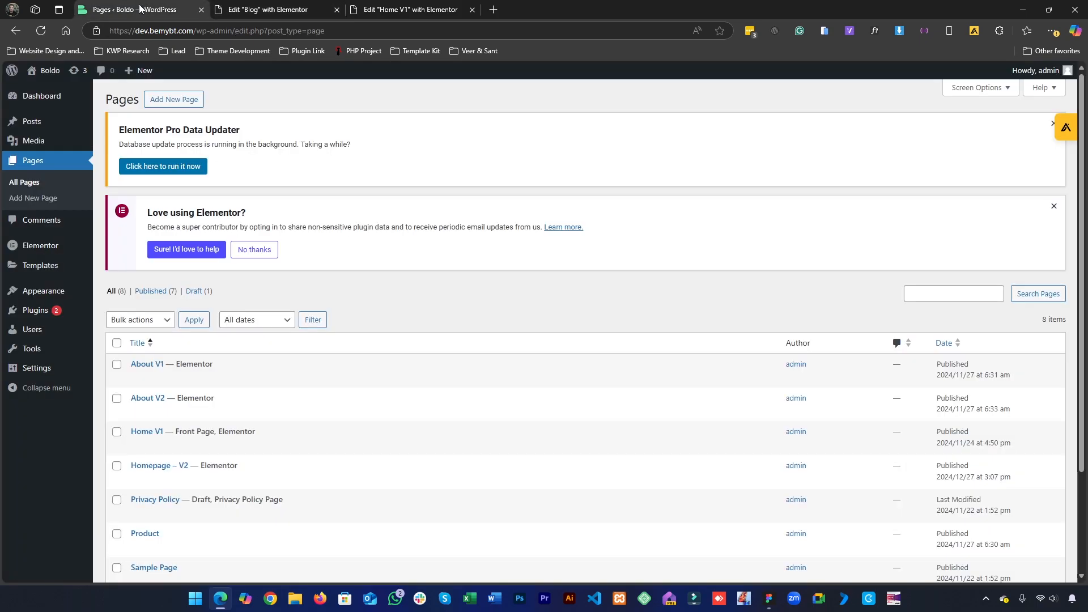
{"action": "left_click", "coordinate": [49, 276]}
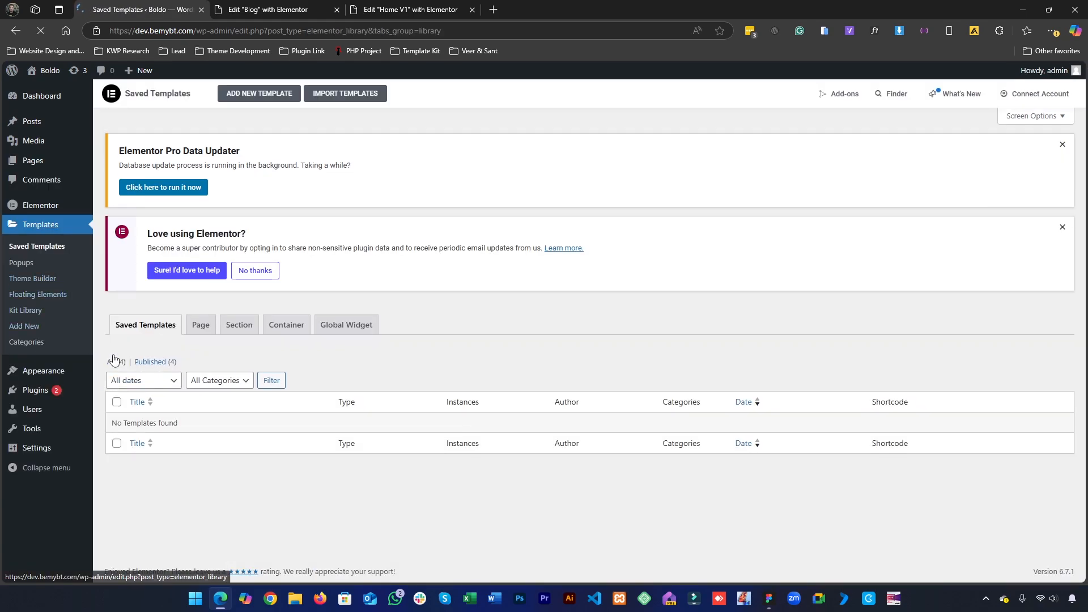
{"action": "left_click", "coordinate": [115, 363]}
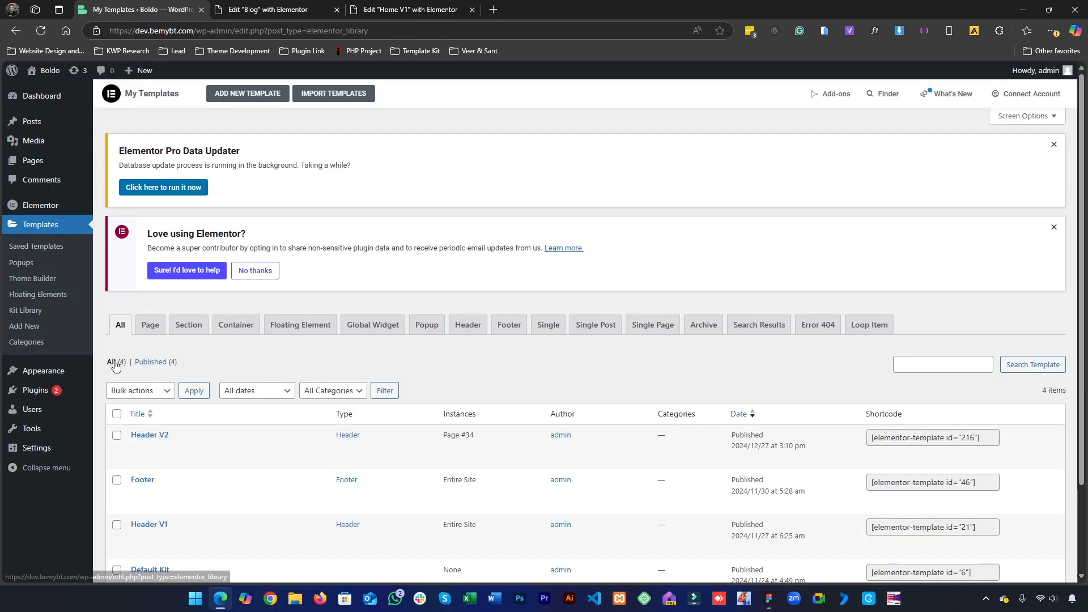
{"action": "scroll", "coordinate": [181, 408], "scroll_direction": "down", "scroll_amount": 1}
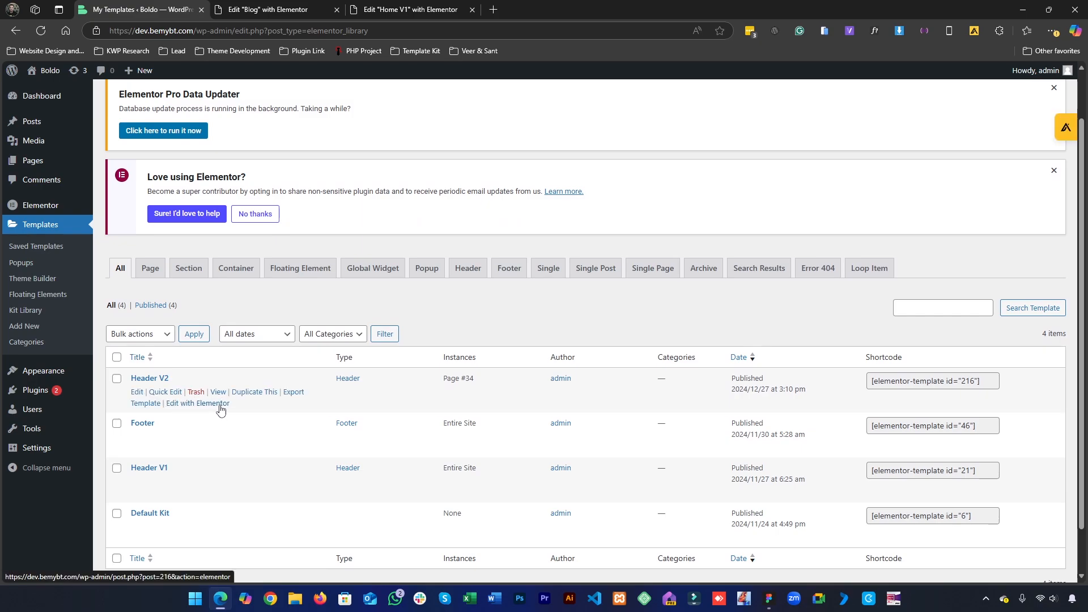
{"action": "left_click", "coordinate": [506, 8]}
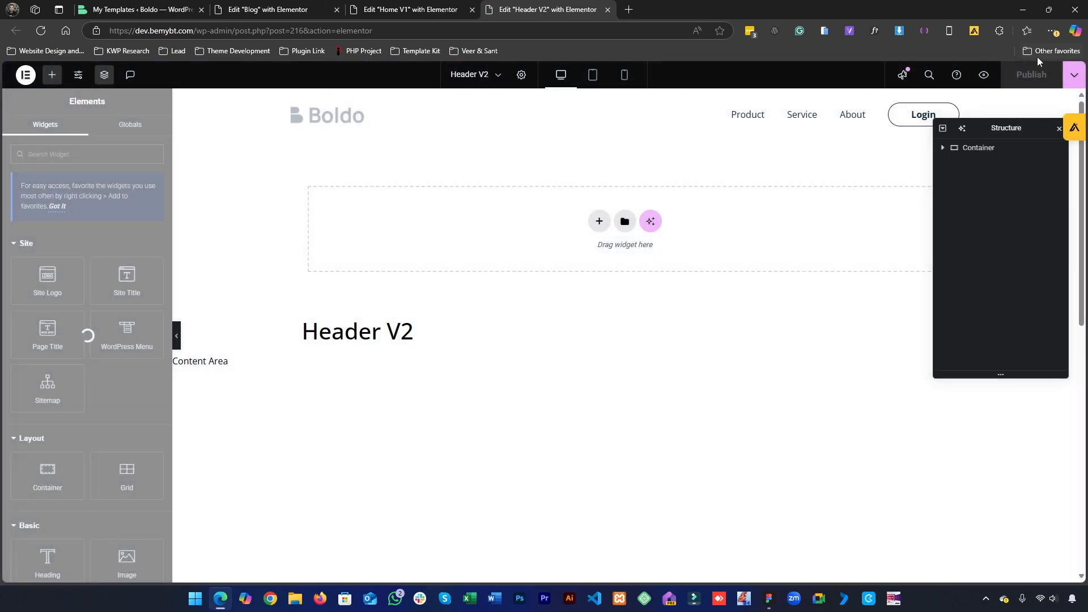
Add a display condition to Header V2 that includes the singular page Blog, and save the conditions.
{"action": "left_click", "coordinate": [1074, 75]}
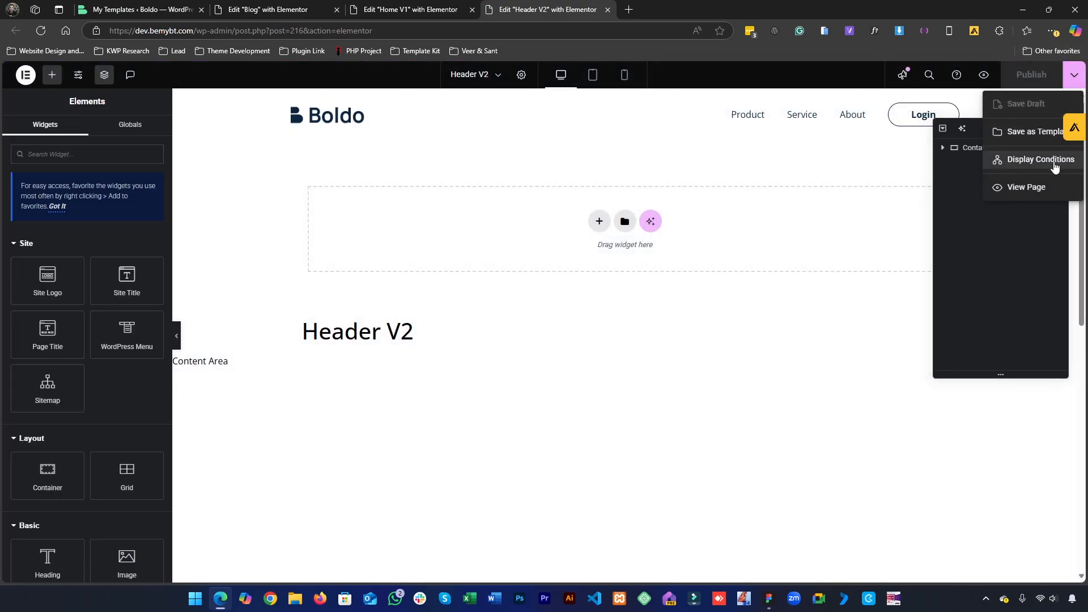
{"action": "left_click", "coordinate": [1053, 159]}
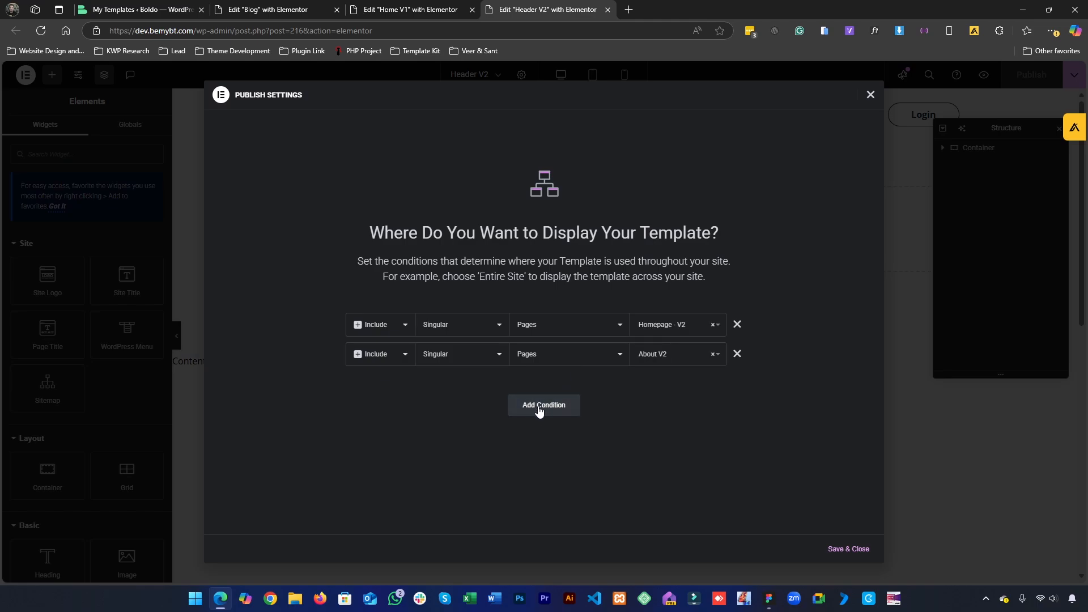
{"action": "left_click", "coordinate": [540, 408]}
{"action": "left_click", "coordinate": [459, 395]}
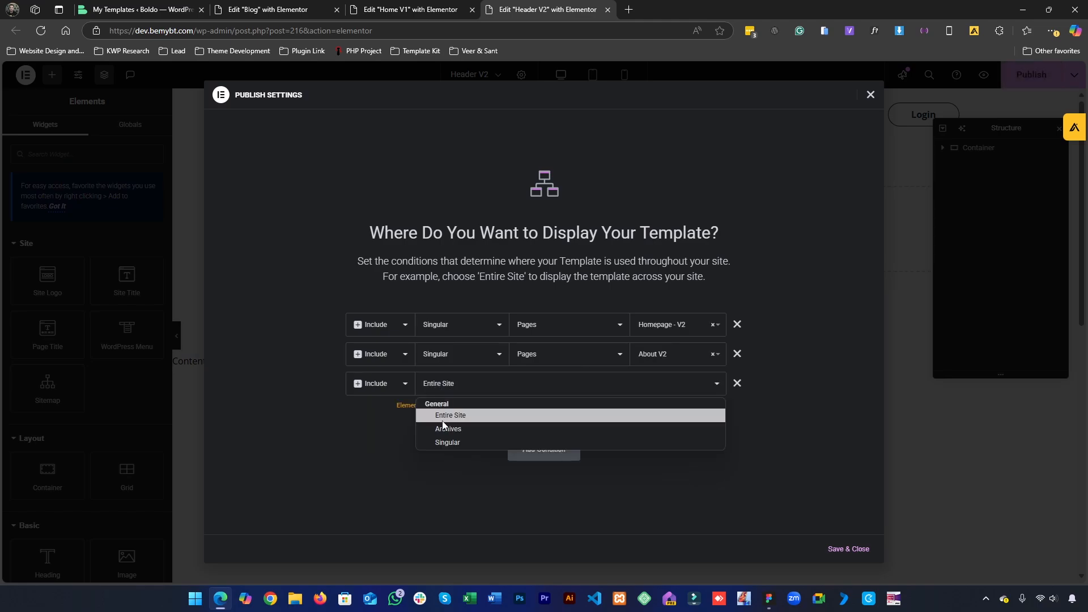
{"action": "left_click", "coordinate": [448, 440]}
{"action": "left_click", "coordinate": [599, 400]}
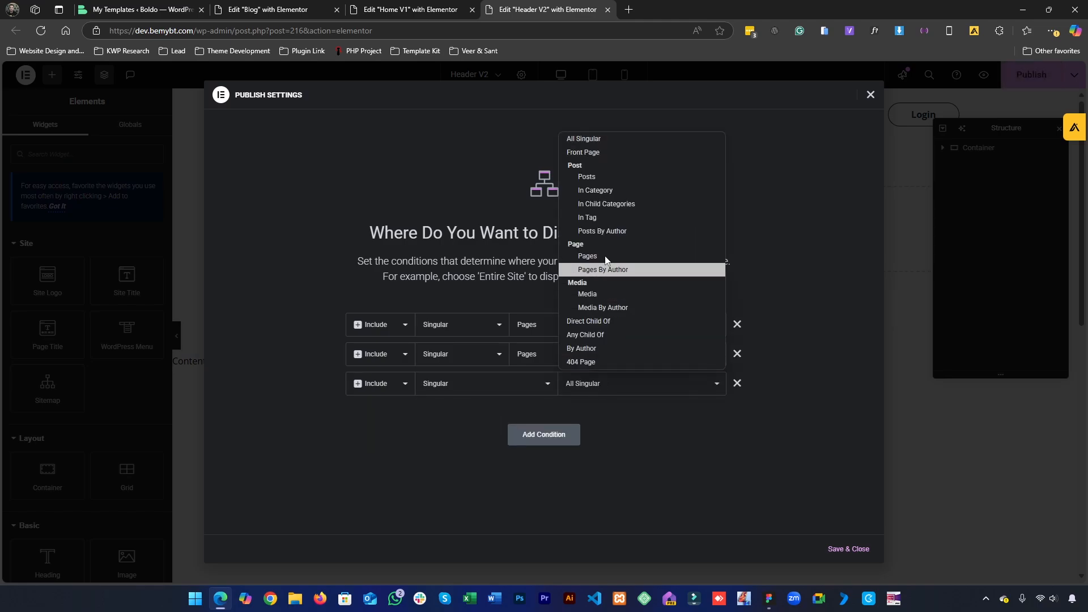
{"action": "left_click", "coordinate": [590, 258]}
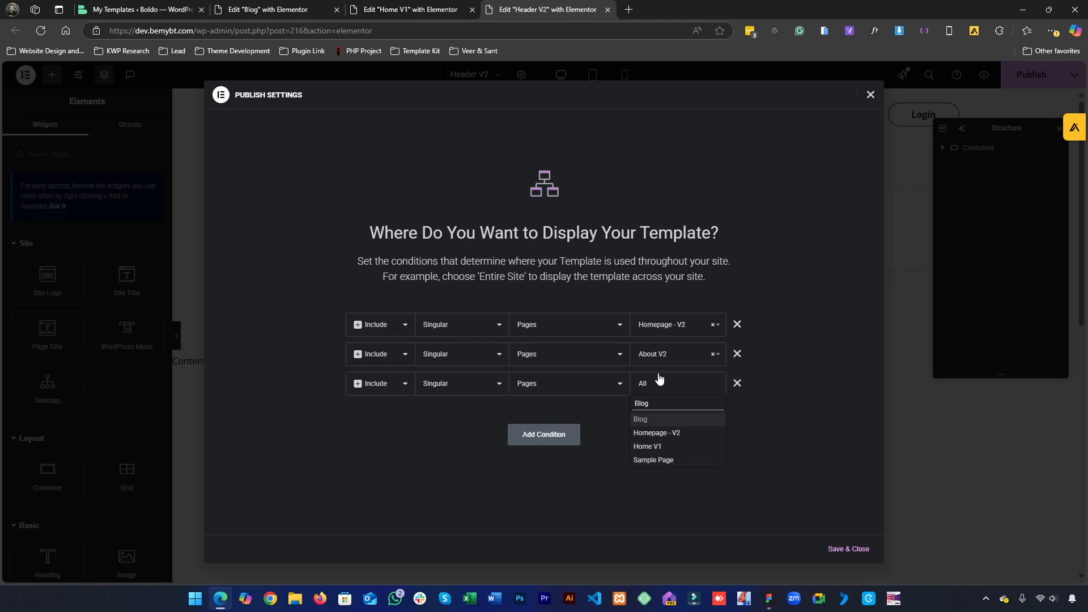
{"action": "left_click", "coordinate": [661, 420]}
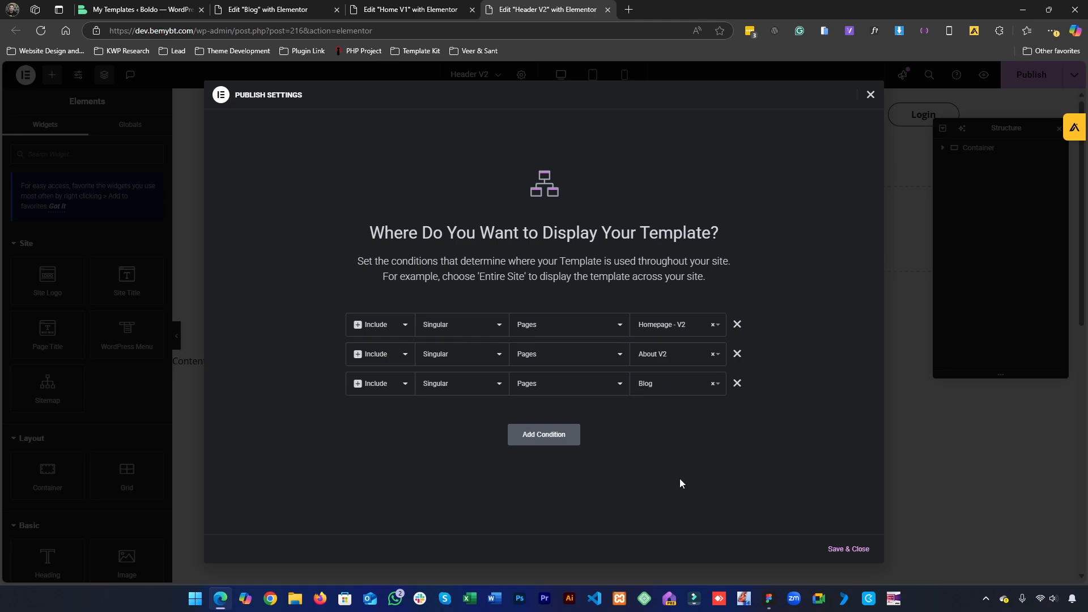
{"action": "left_click", "coordinate": [849, 549]}
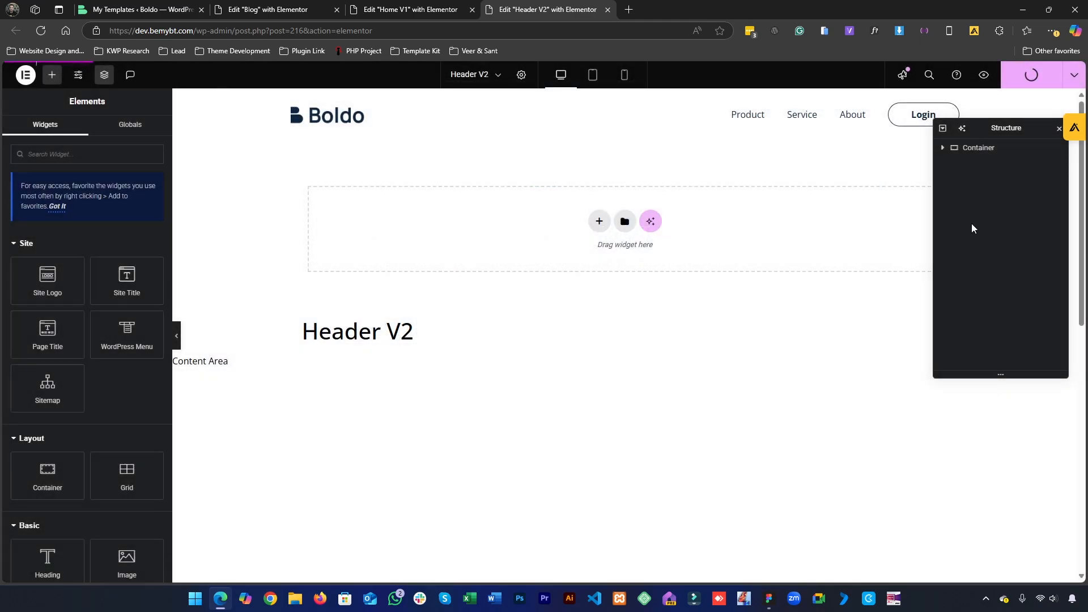
Return to the WordPress admin and open the live Boldo homepage in a new browser tab.
{"action": "left_click", "coordinate": [290, 7]}
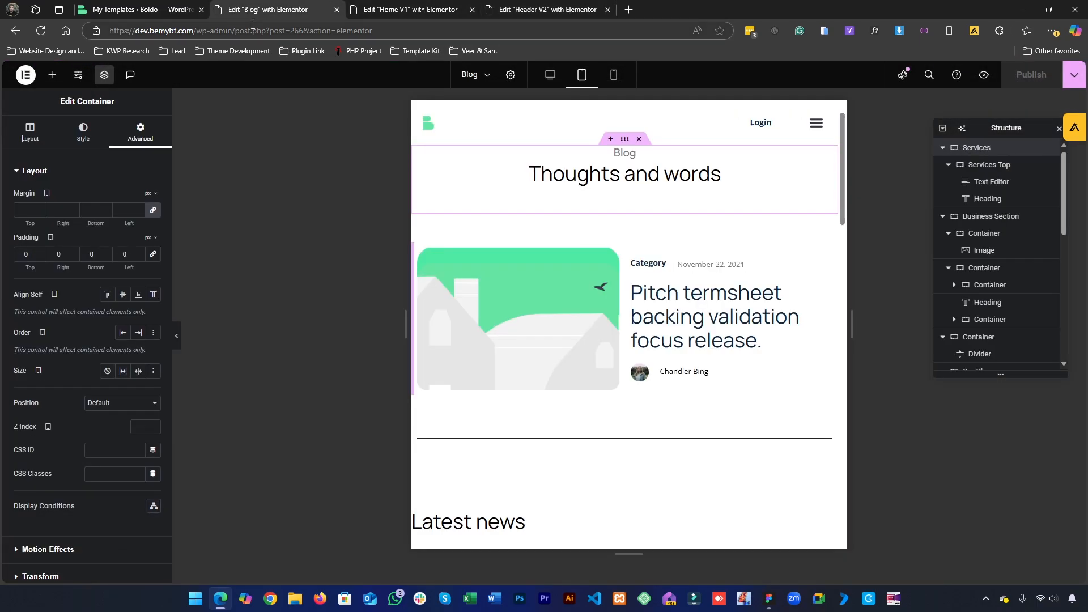
{"action": "left_click", "coordinate": [103, 4]}
{"action": "middle_click", "coordinate": [194, 403]}
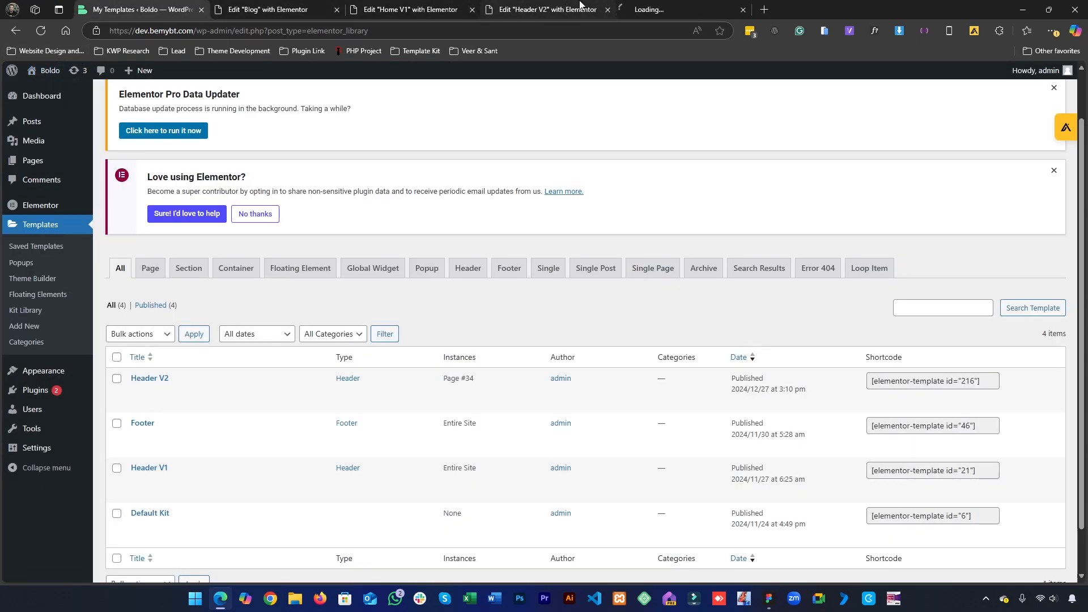
{"action": "left_click", "coordinate": [663, 8]}
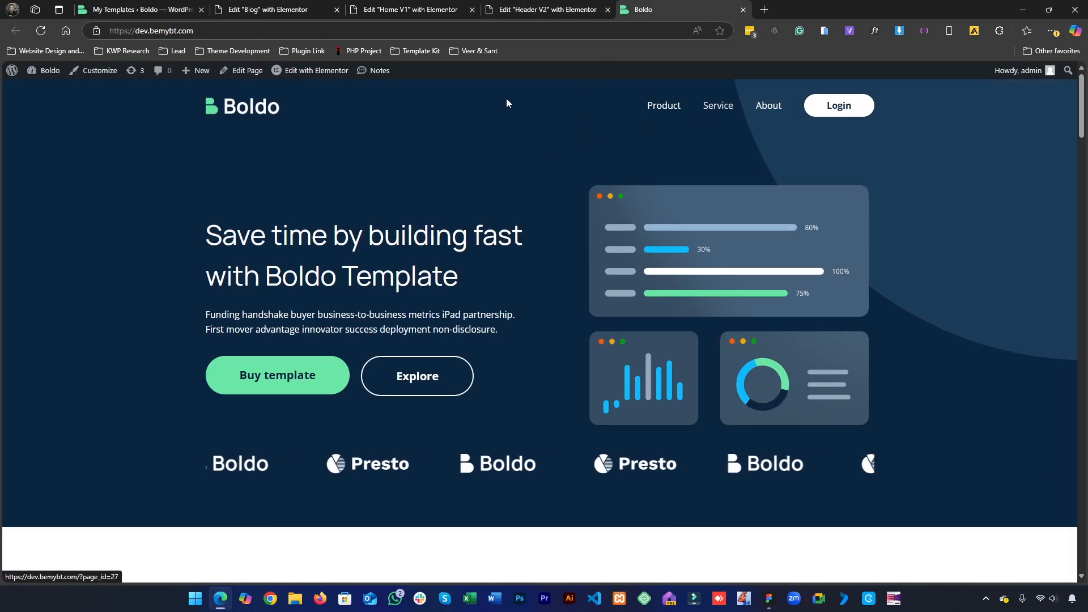
List all pages in the WordPress admin and open the live view of the Blog page in a new tab.
{"action": "left_click", "coordinate": [142, 9]}
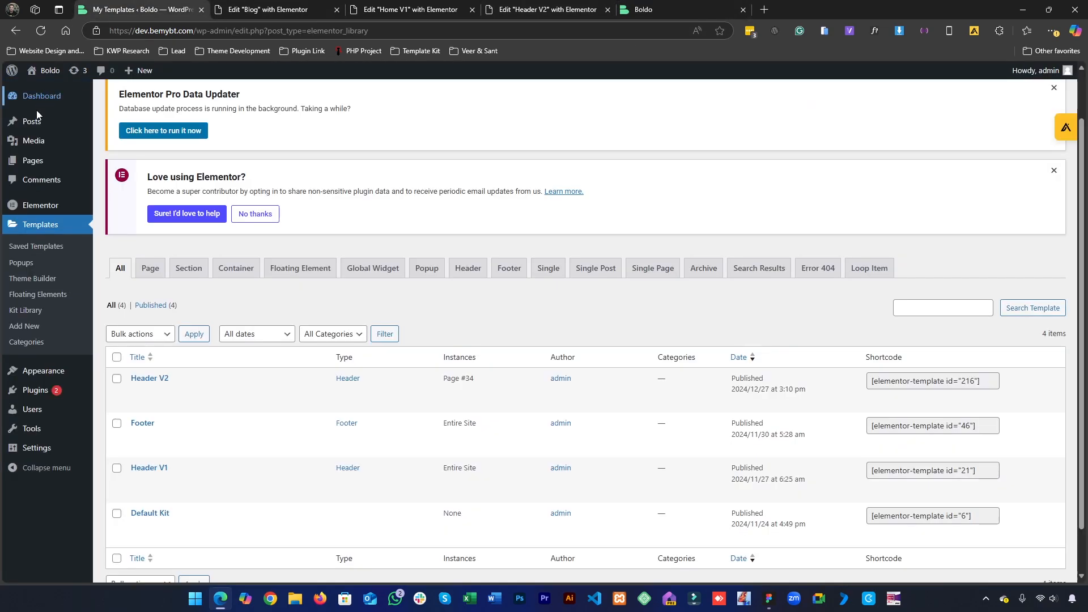
{"action": "left_click", "coordinate": [39, 163]}
{"action": "scroll", "coordinate": [195, 425], "scroll_direction": "down", "scroll_amount": 3}
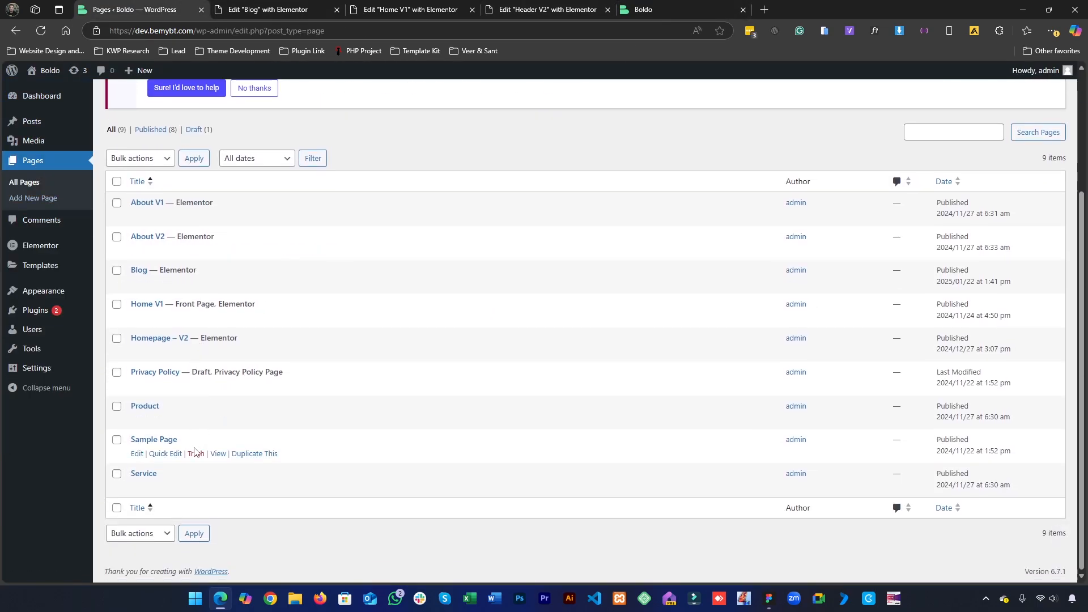
{"action": "middle_click", "coordinate": [218, 284]}
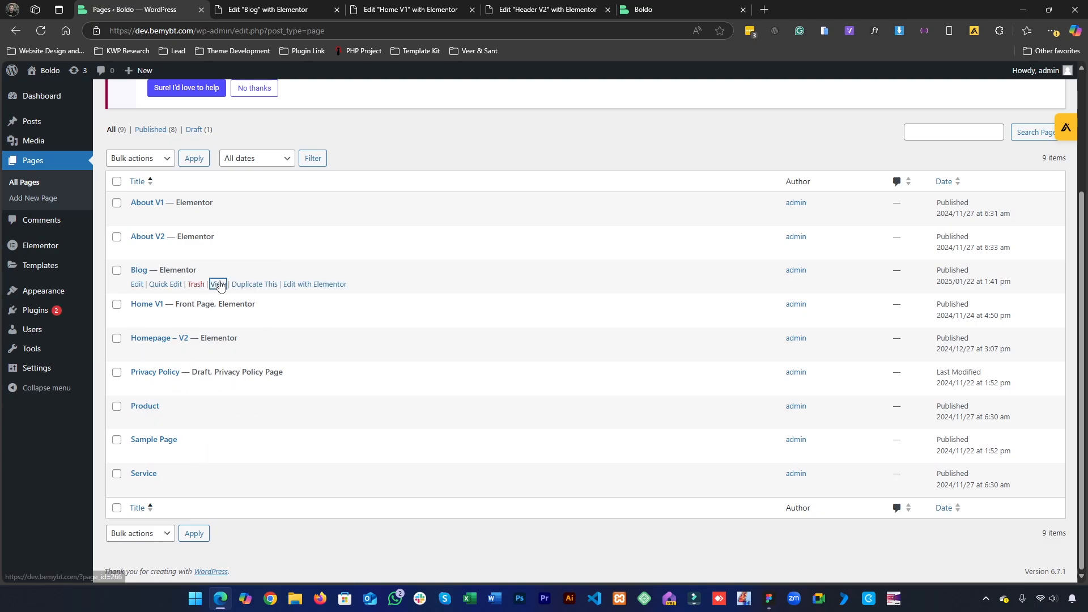
{"action": "left_click", "coordinate": [828, 4]}
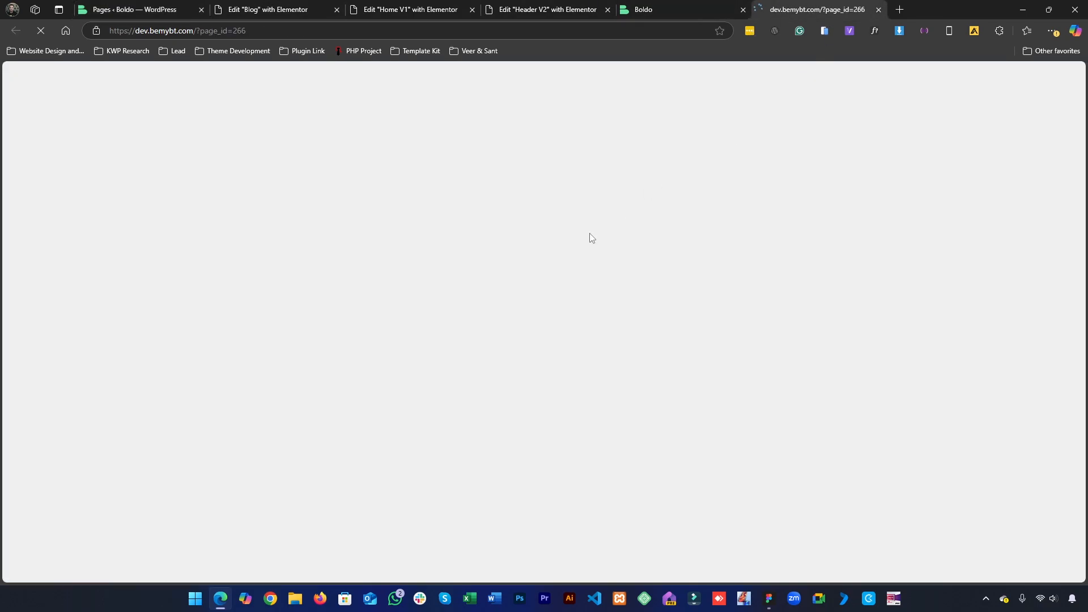
Review the live Blog page from its articles down to the end, and check the header shown above "Thoughts and words".
{"action": "scroll", "coordinate": [572, 246], "scroll_direction": "down", "scroll_amount": 3}
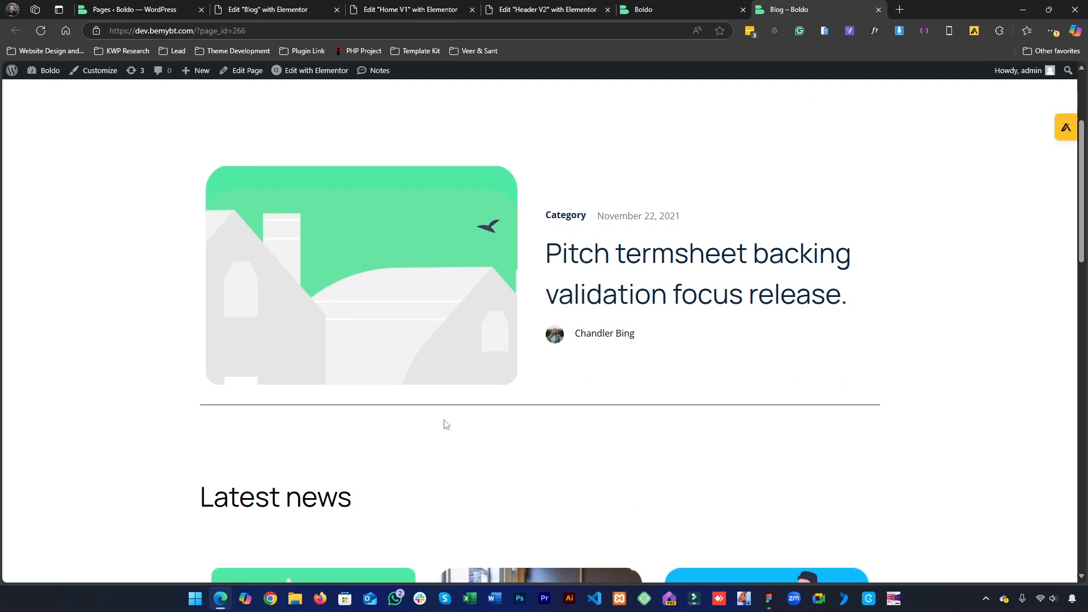
{"action": "scroll", "coordinate": [446, 425], "scroll_direction": "down", "scroll_amount": 10}
{"action": "scroll", "coordinate": [440, 424], "scroll_direction": "up", "scroll_amount": 5}
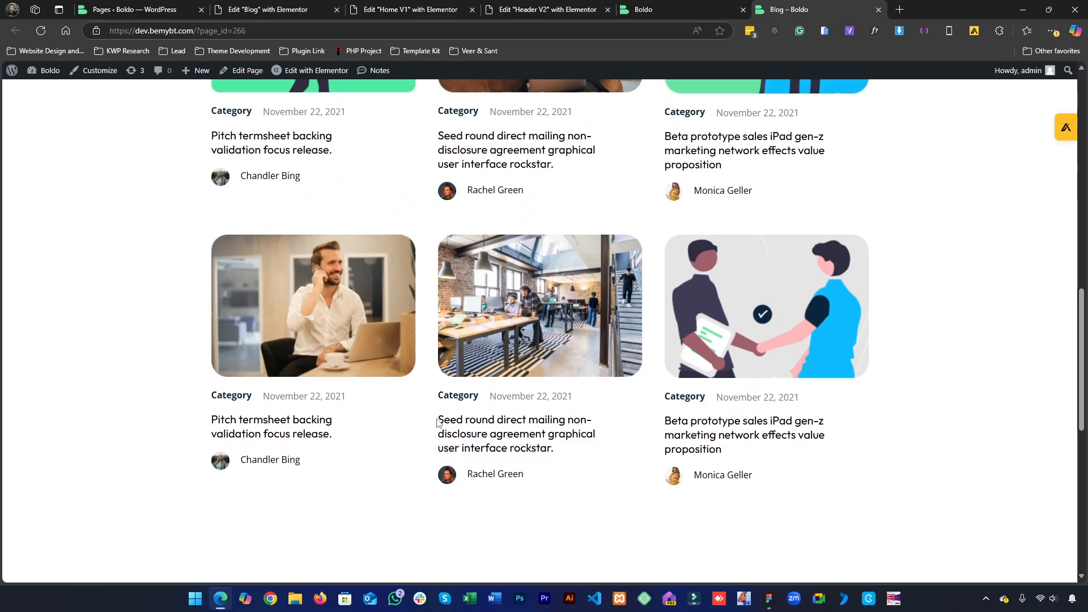
{"action": "scroll", "coordinate": [437, 423], "scroll_direction": "up", "scroll_amount": 10}
{"action": "left_click_drag", "start_coordinate": [165, 103], "coordinate": [852, 138]}
{"action": "left_click", "coordinate": [736, 313]}
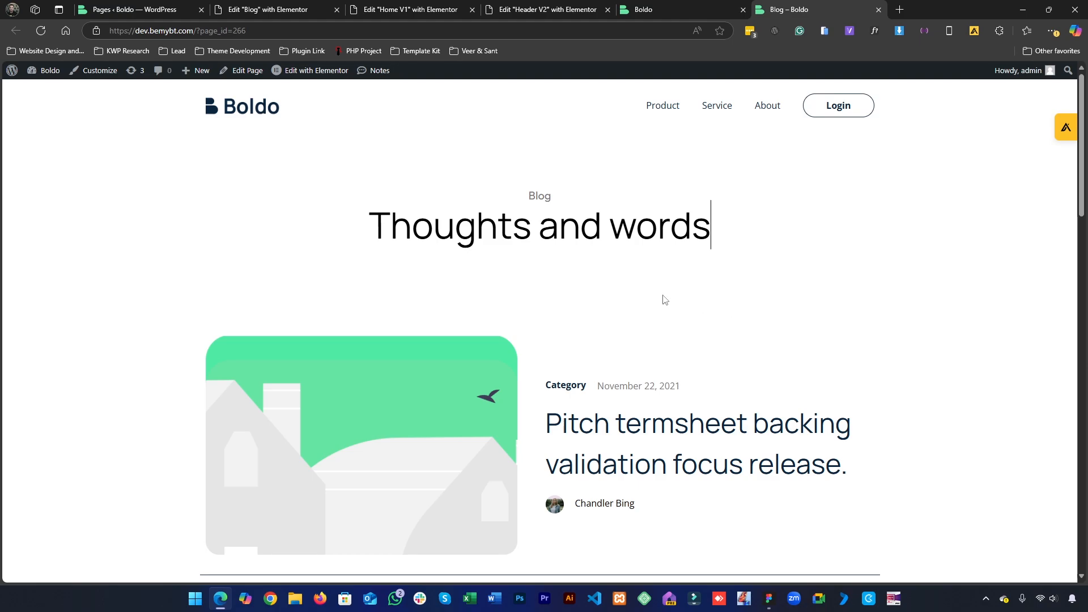